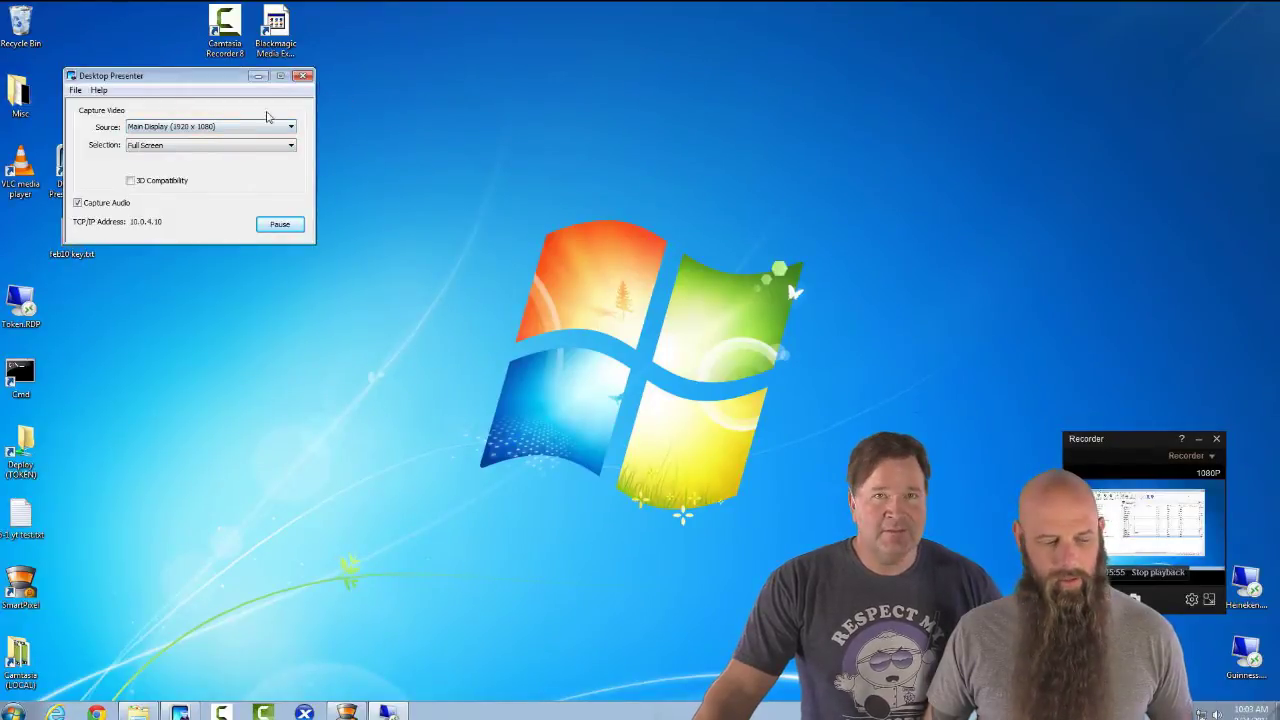
- On the PDQ Deploy machine, open the Help for PDQ Deploy contents from the HELP menu
{"action": "left_click", "coordinate": [236, 130]}
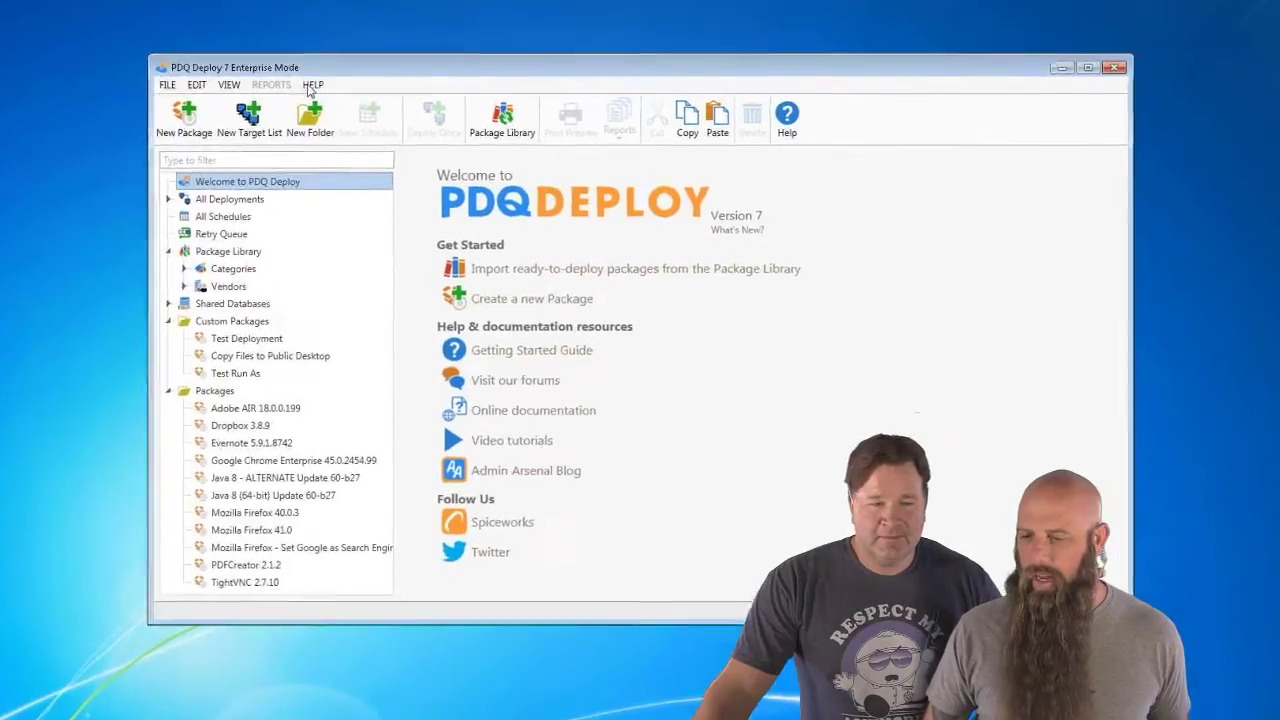
{"action": "left_click", "coordinate": [339, 110]}
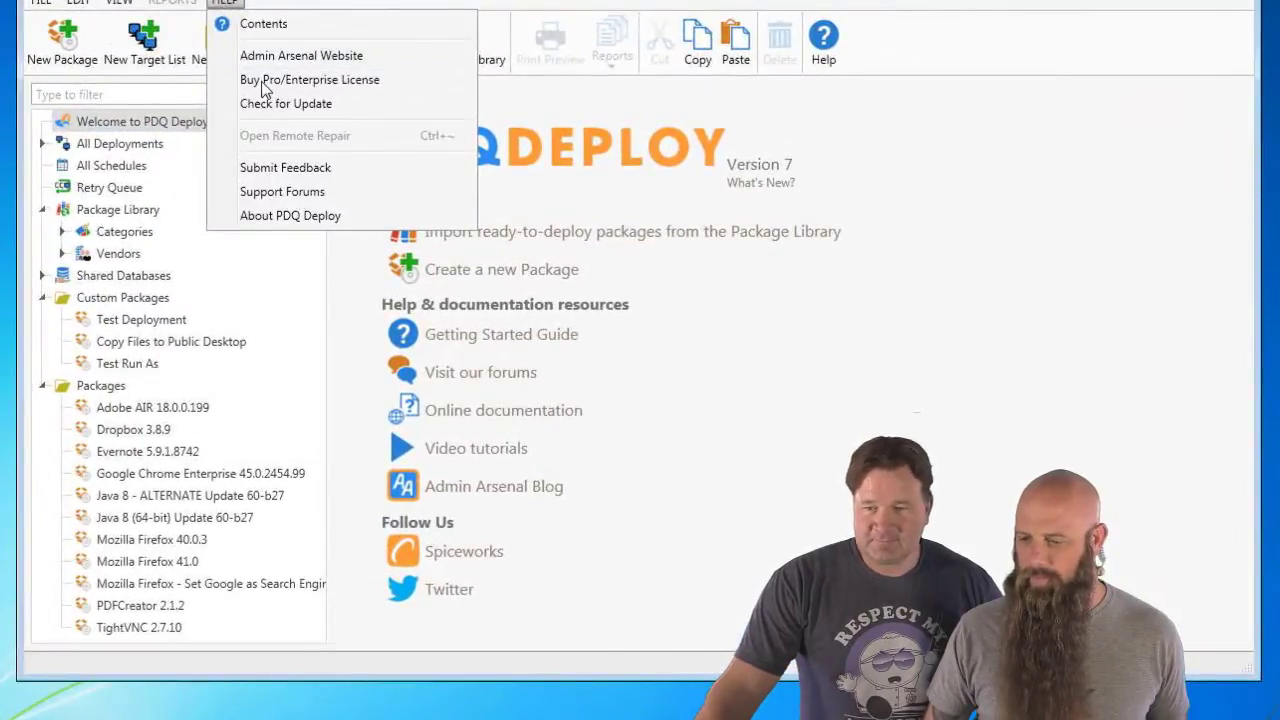
{"action": "left_click", "coordinate": [260, 25]}
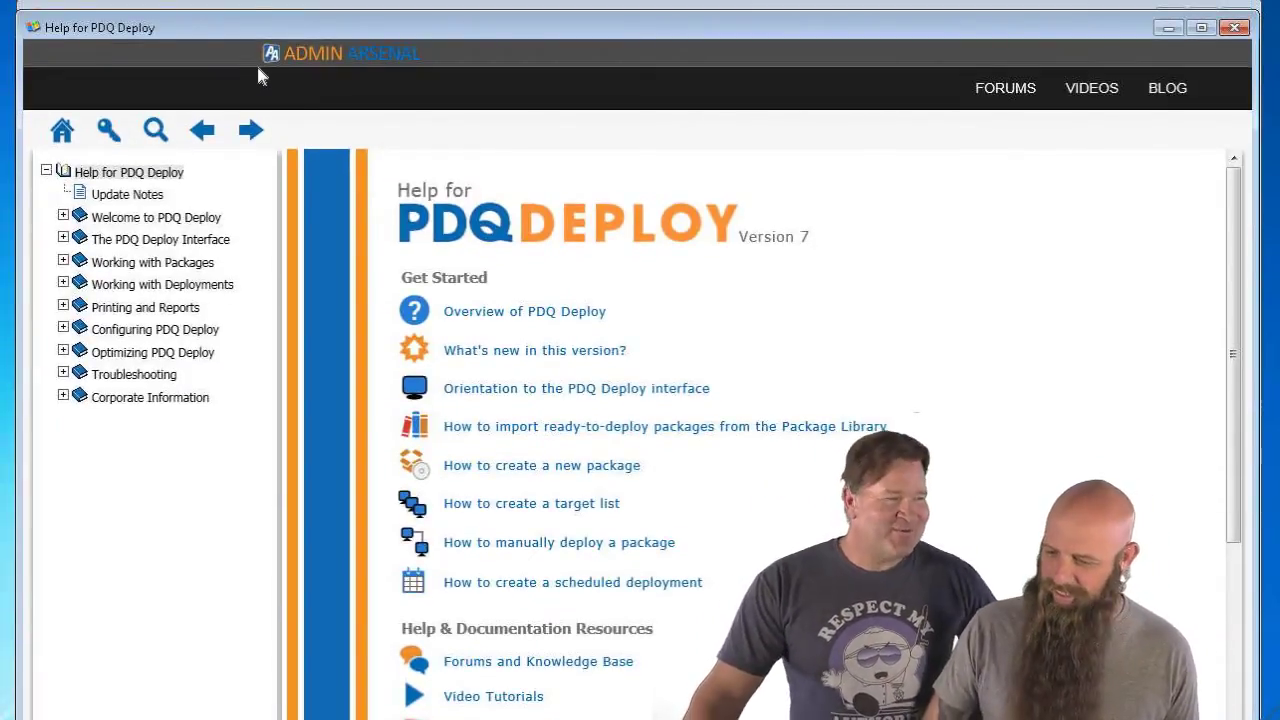
- Read the Update Notes topic in the help contents tree
{"action": "left_click", "coordinate": [131, 199]}
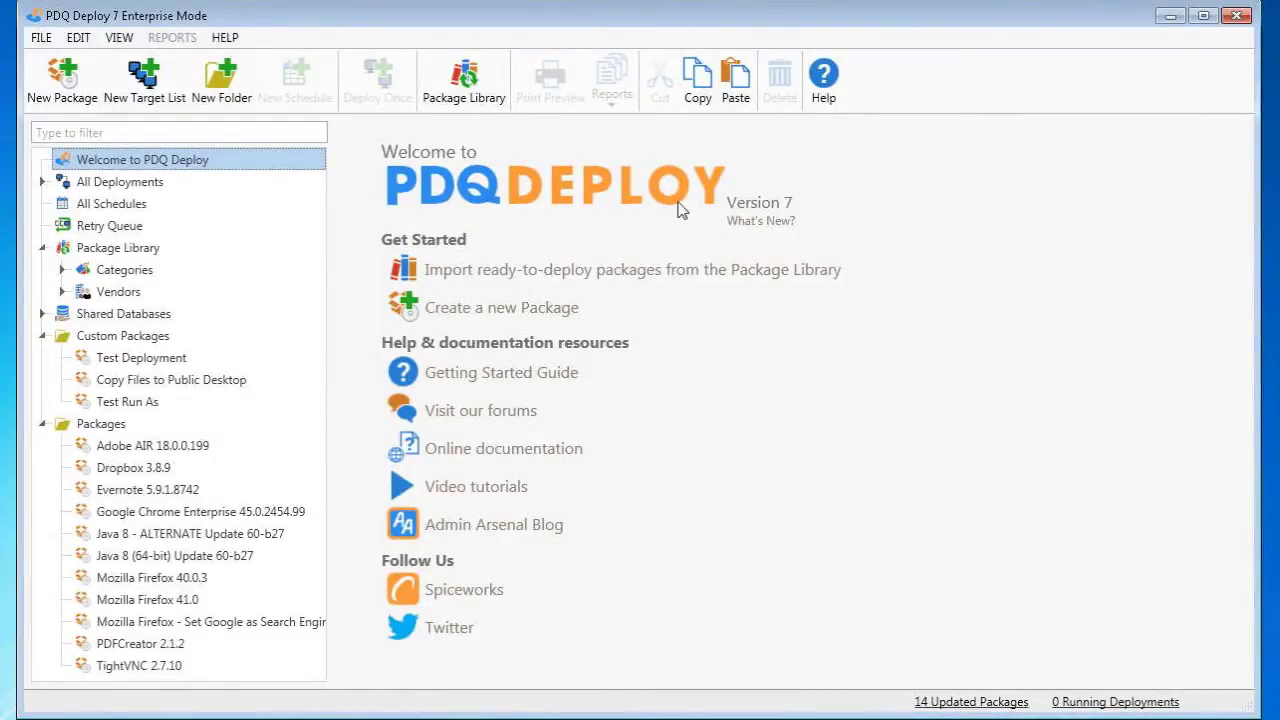
- Open Preferences and review the Mail Server settings, then show the Mail Notifications page
{"action": "left_click", "coordinate": [41, 37]}
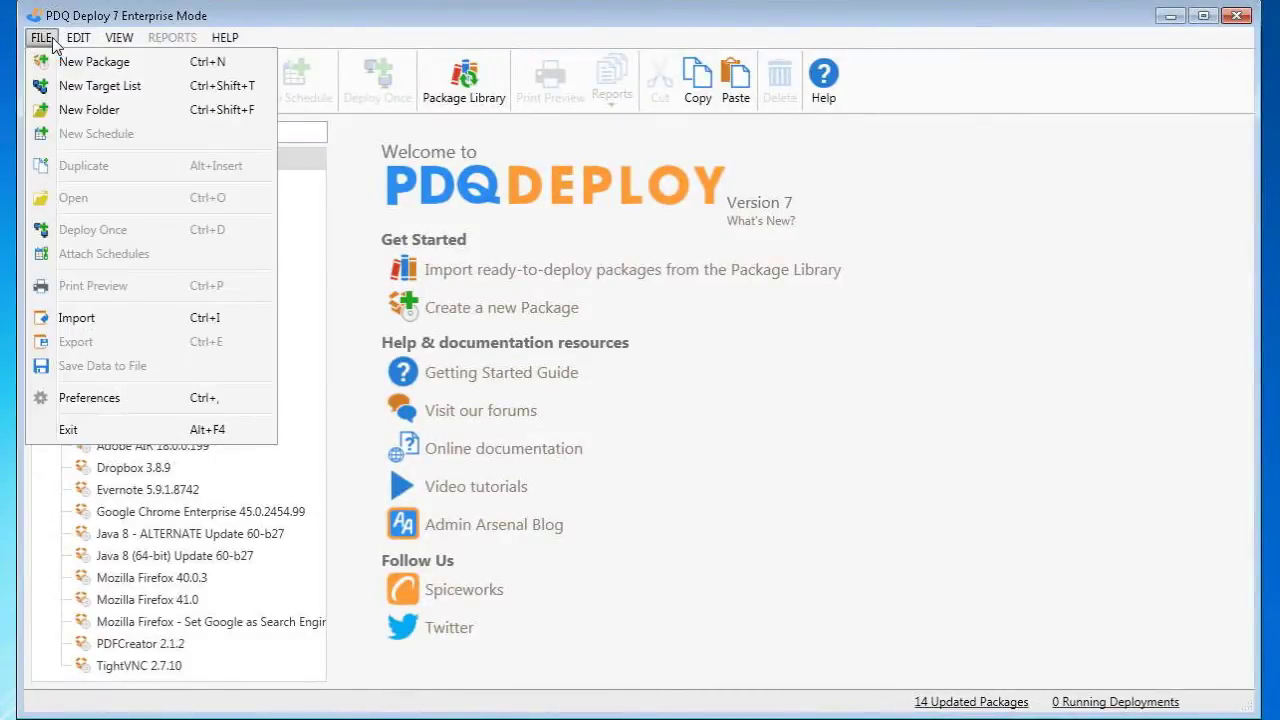
{"action": "left_click", "coordinate": [112, 398]}
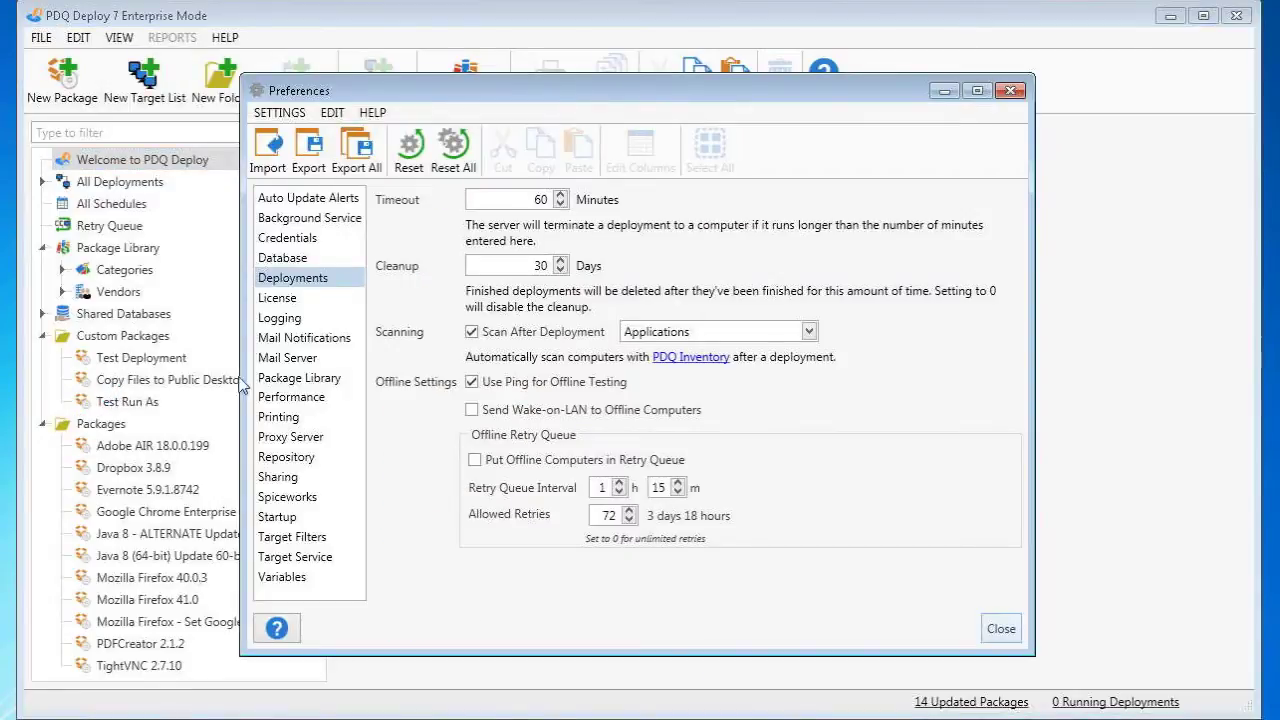
{"action": "left_click", "coordinate": [291, 362]}
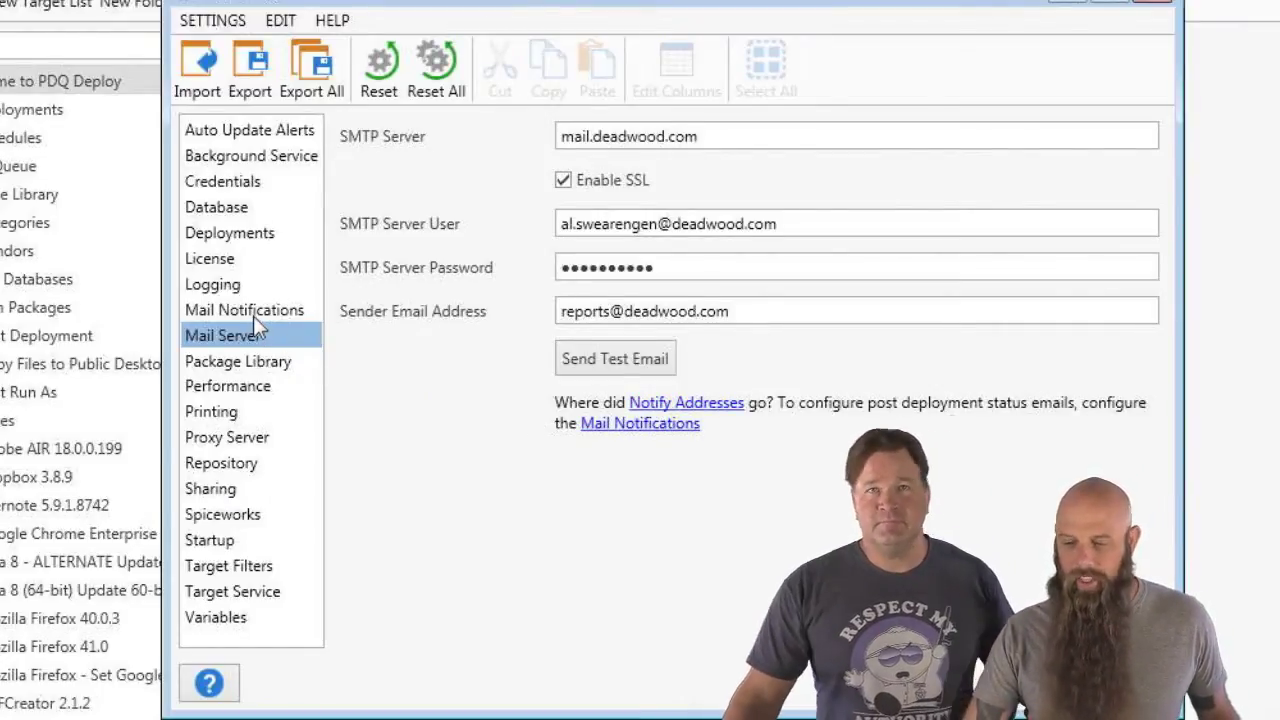
{"action": "left_click", "coordinate": [253, 314]}
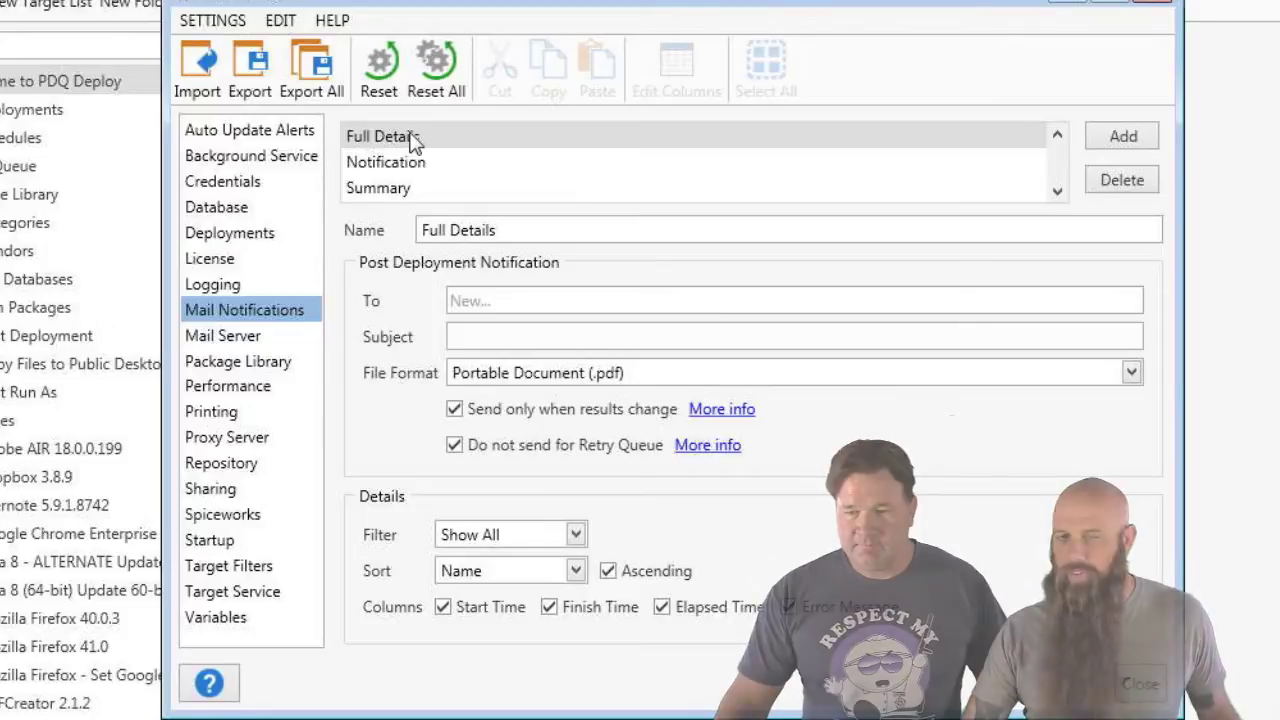
{"action": "left_click", "coordinate": [412, 146]}
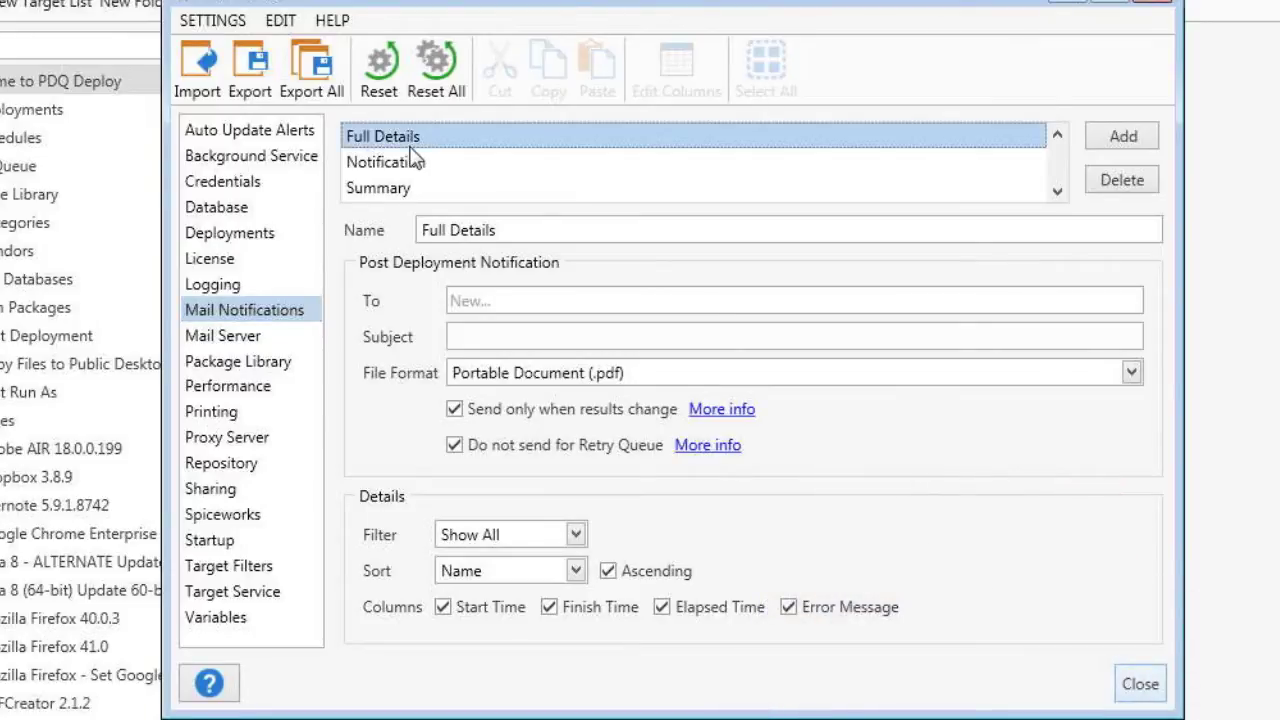
{"action": "left_click", "coordinate": [414, 164]}
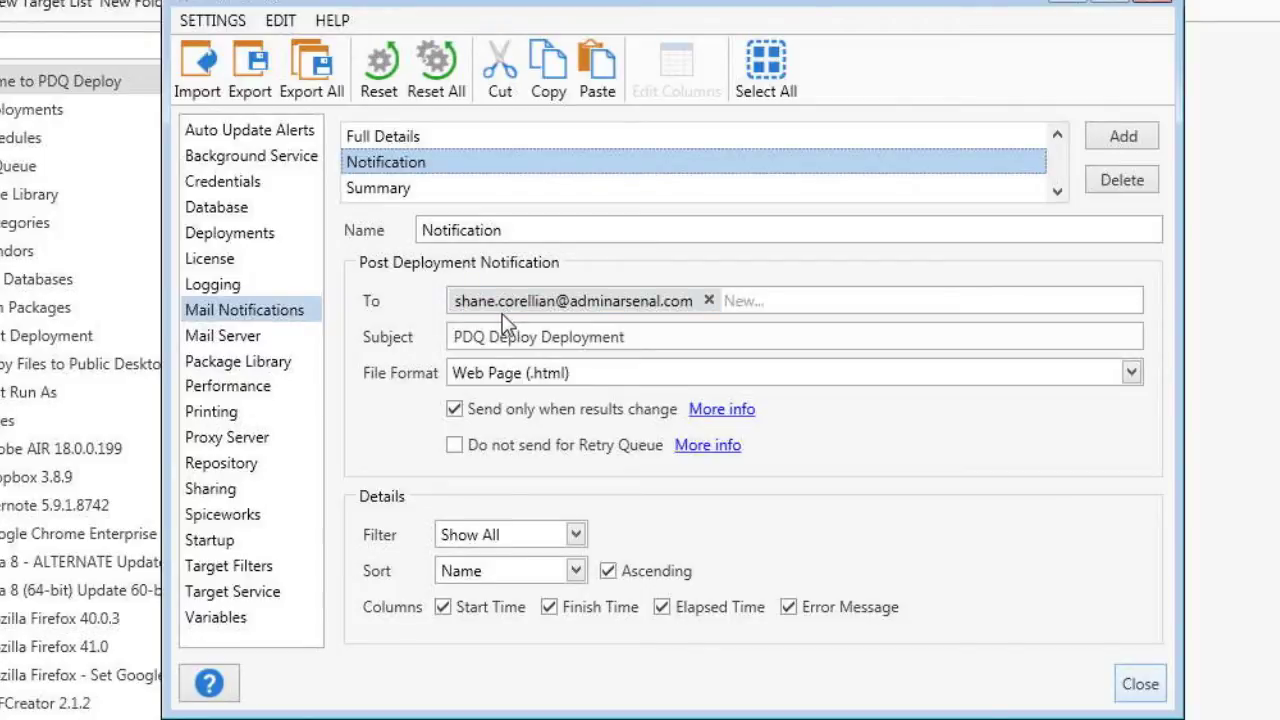
{"action": "left_click", "coordinate": [240, 340]}
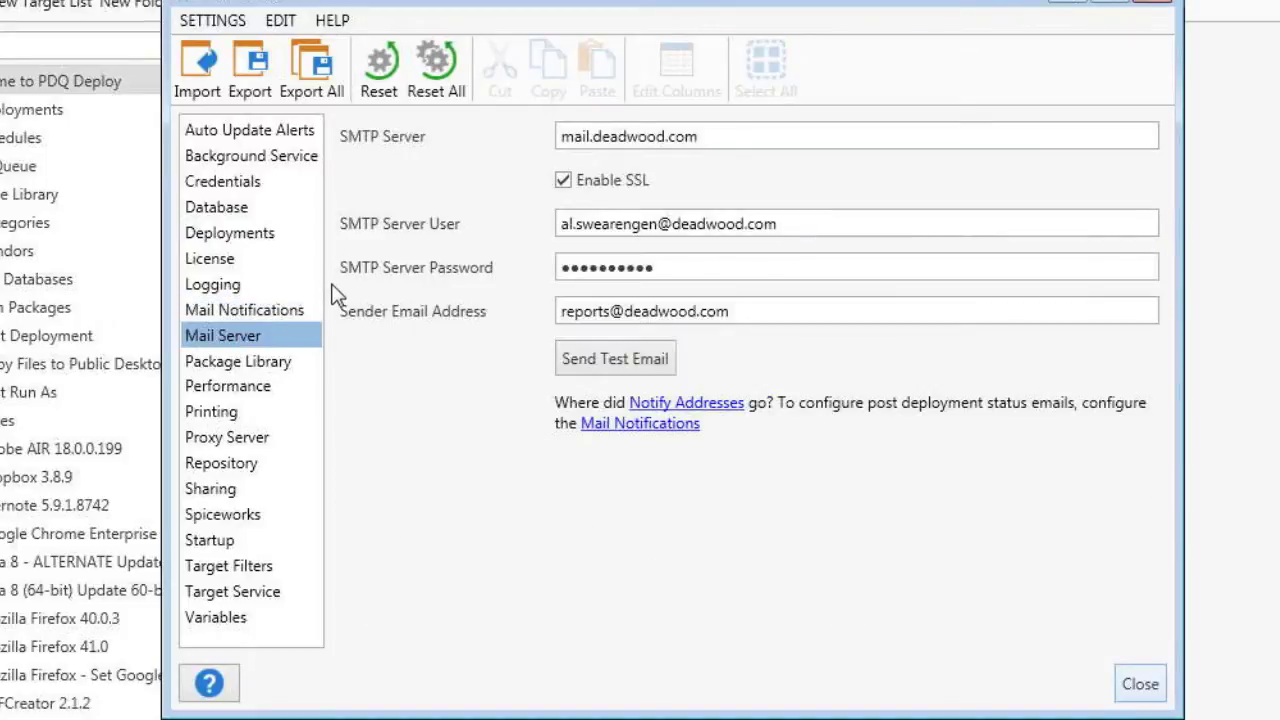
{"action": "left_click", "coordinate": [226, 311]}
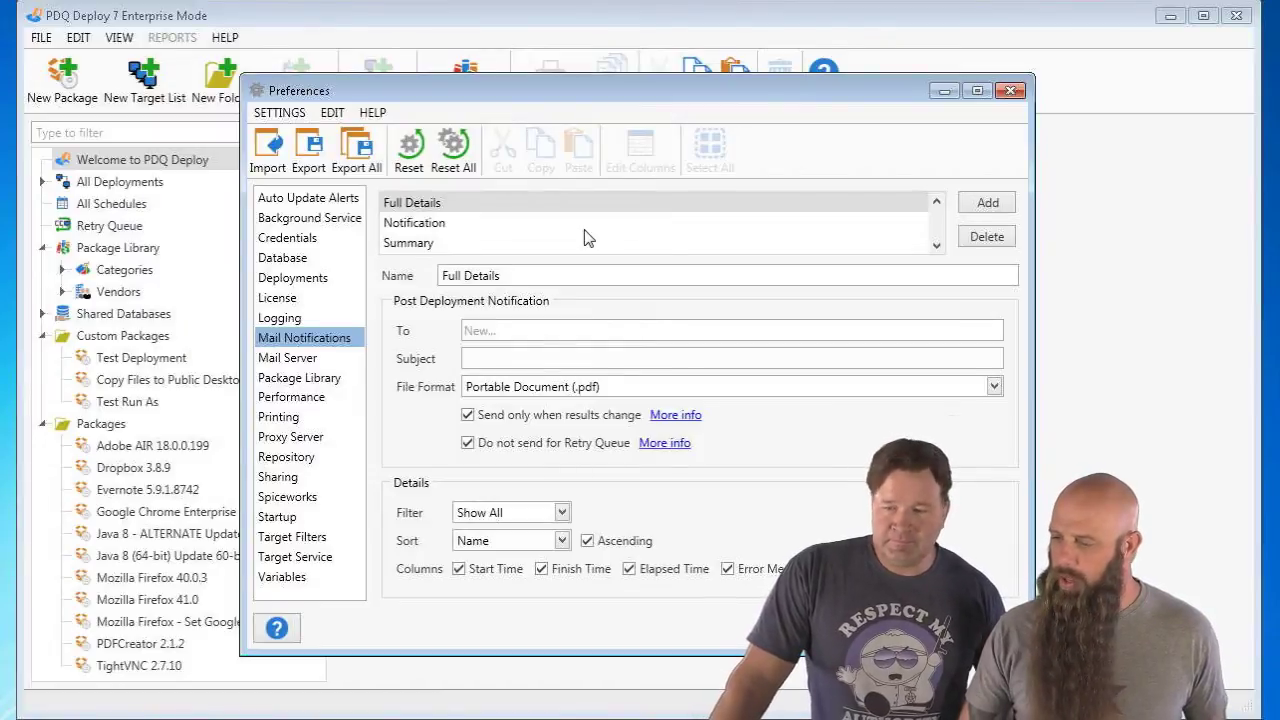
- Add a mail notification named 'Failed Computers' with a recipient address and subject 'Failed Systems'
{"action": "left_click", "coordinate": [987, 203]}
{"action": "left_click_drag", "start_coordinate": [670, 280], "coordinate": [378, 260]}
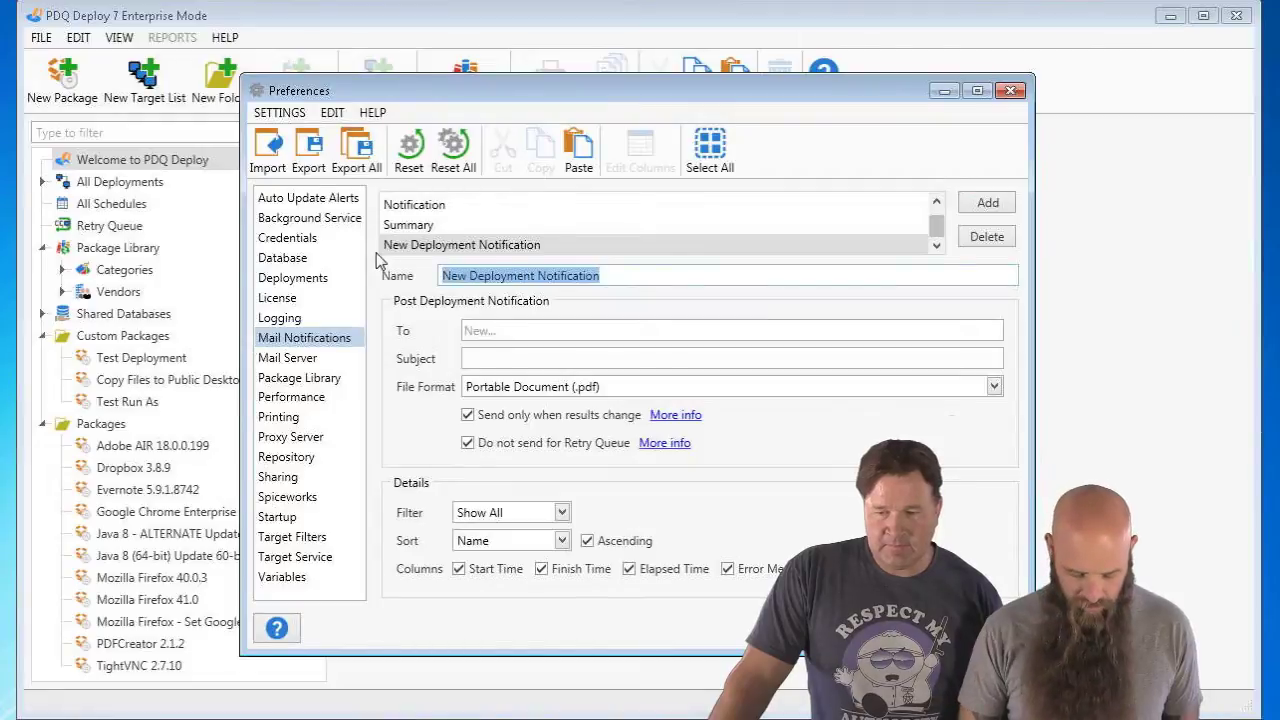
{"action": "type", "text": "Failed Computers"}
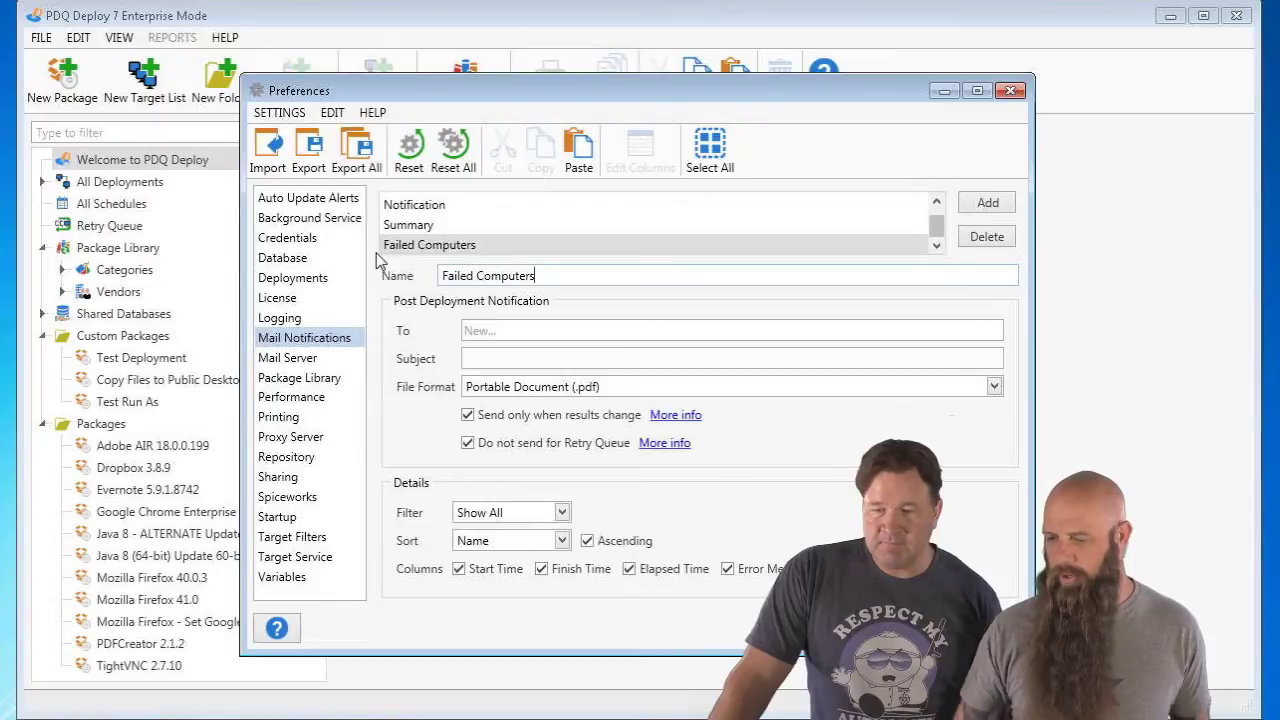
{"action": "left_click", "coordinate": [495, 334]}
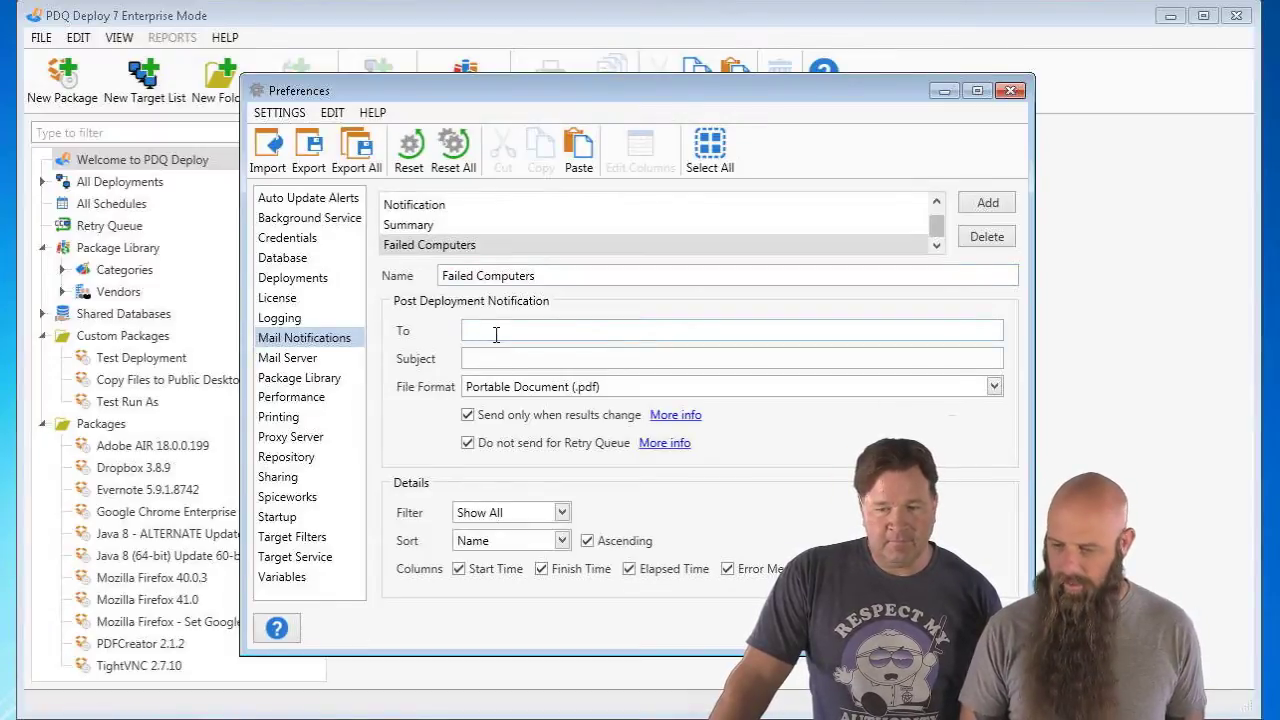
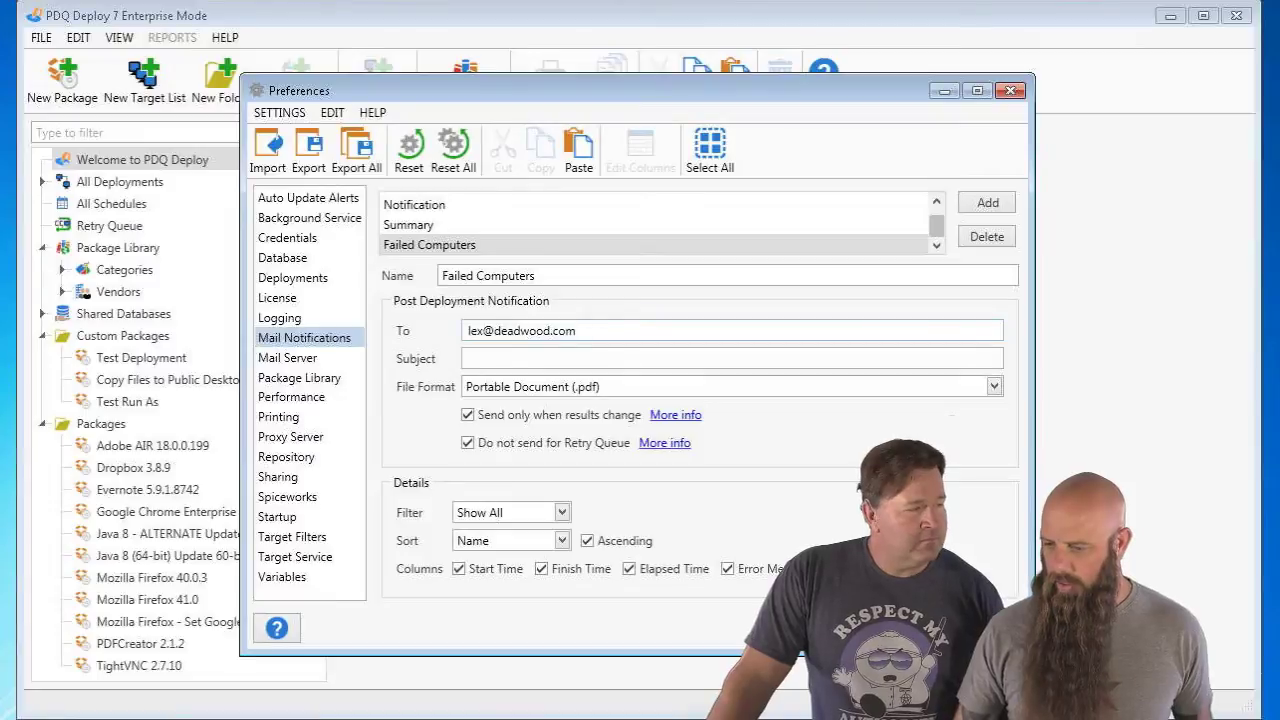
{"action": "left_click", "coordinate": [525, 355]}
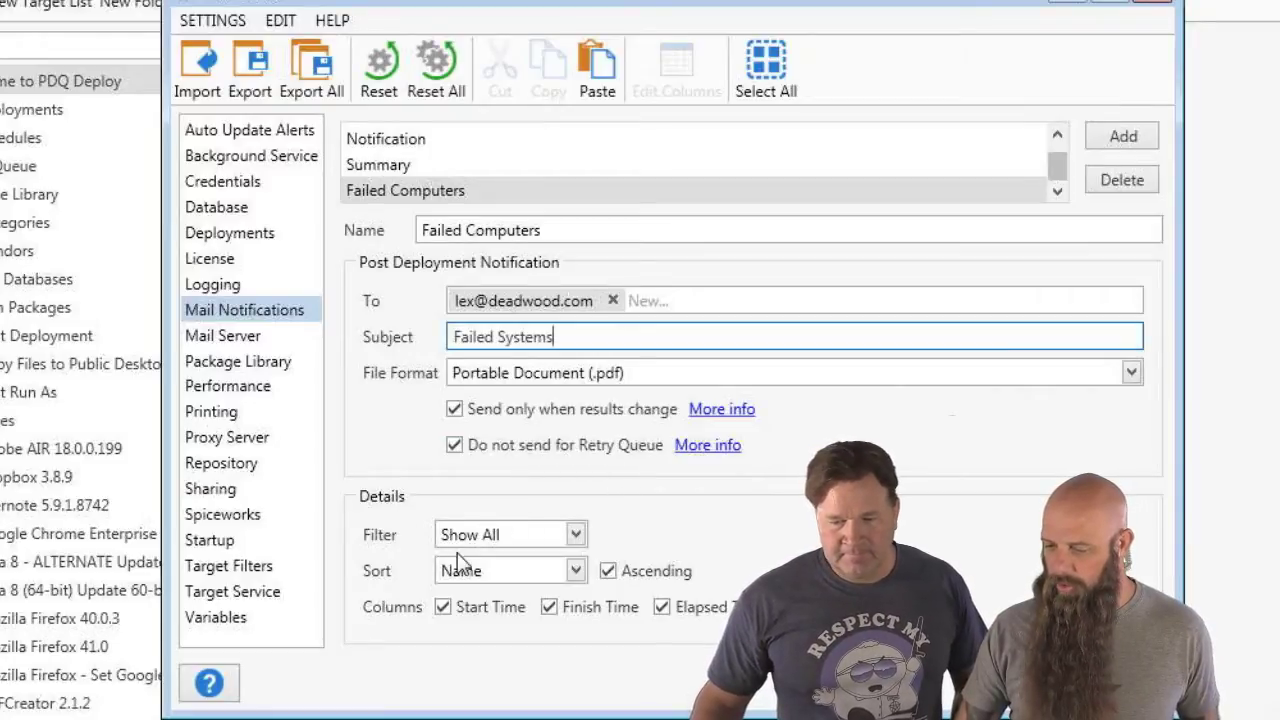
- Filter the notification to Show Failed only, without start or finish times, then view Mail Server
{"action": "left_click", "coordinate": [496, 536]}
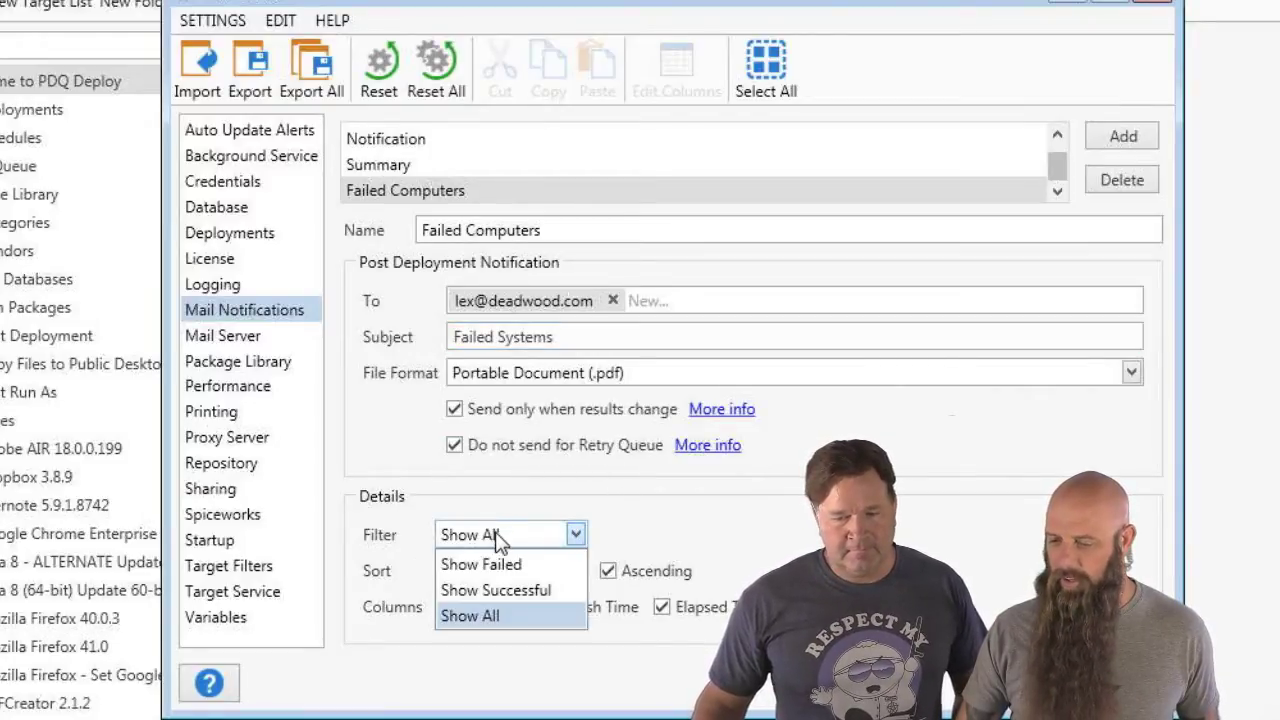
{"action": "left_click", "coordinate": [500, 565]}
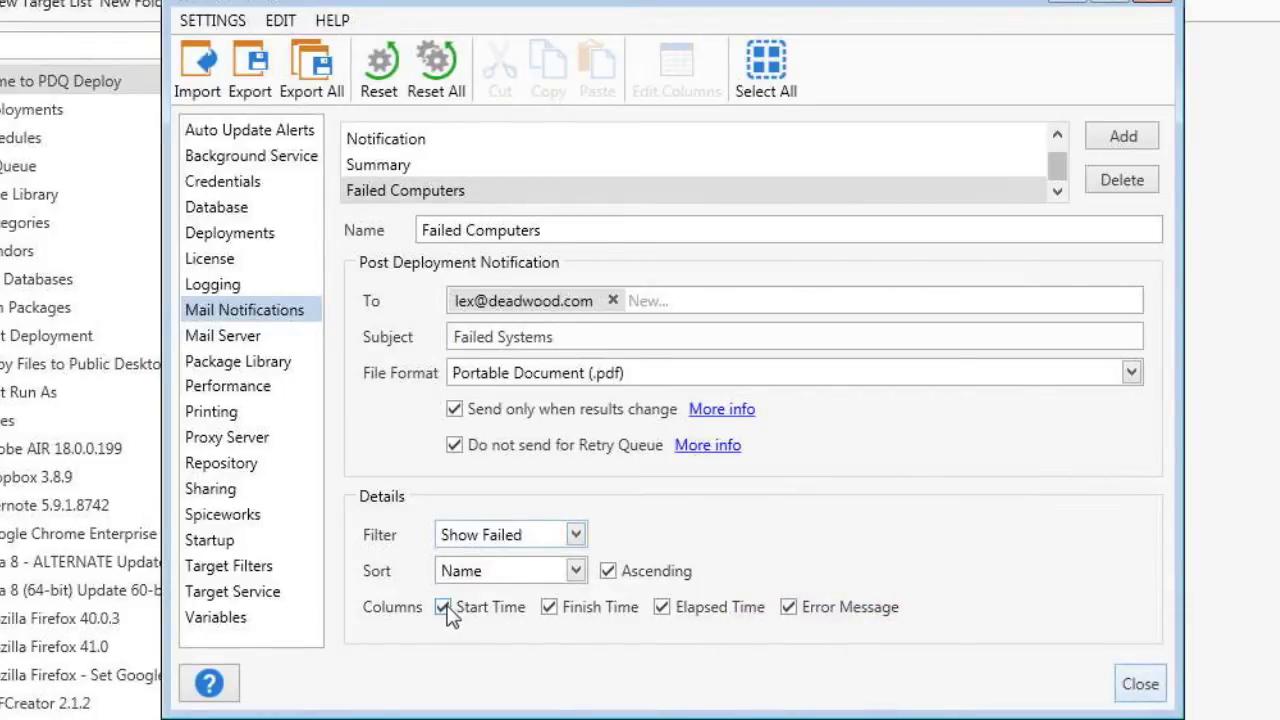
{"action": "left_click", "coordinate": [446, 612]}
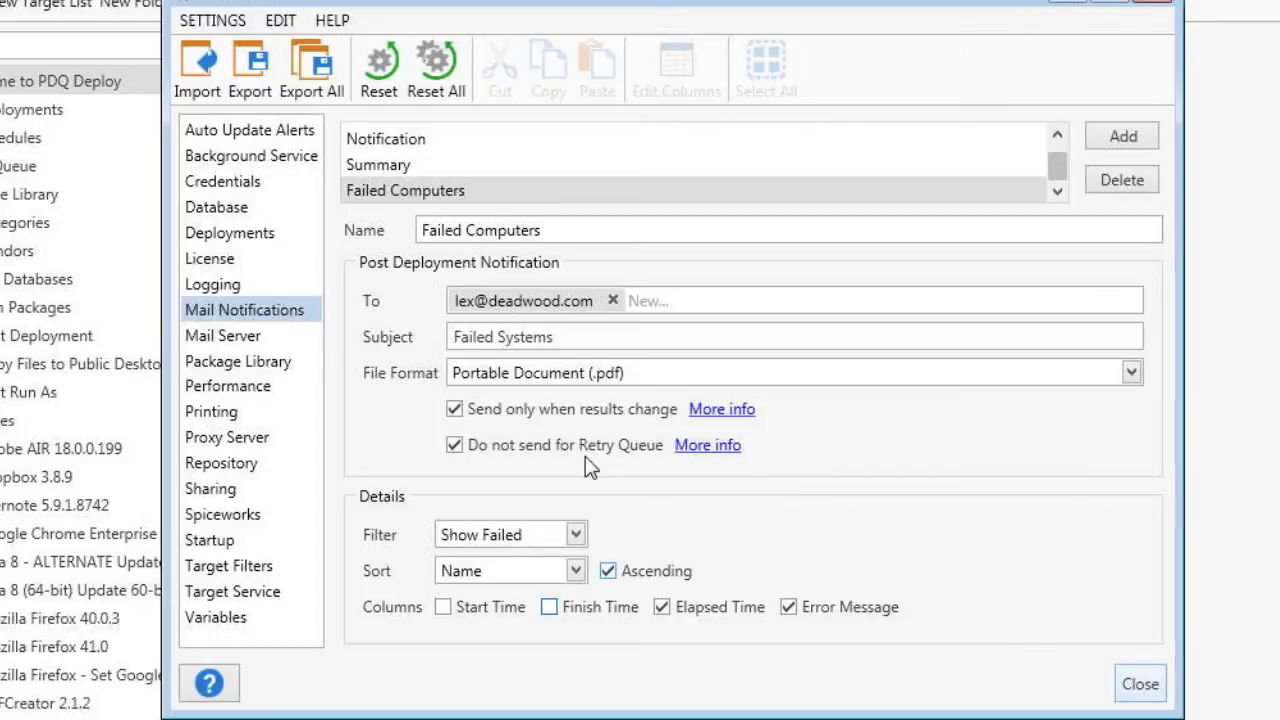
{"action": "left_click", "coordinate": [263, 342]}
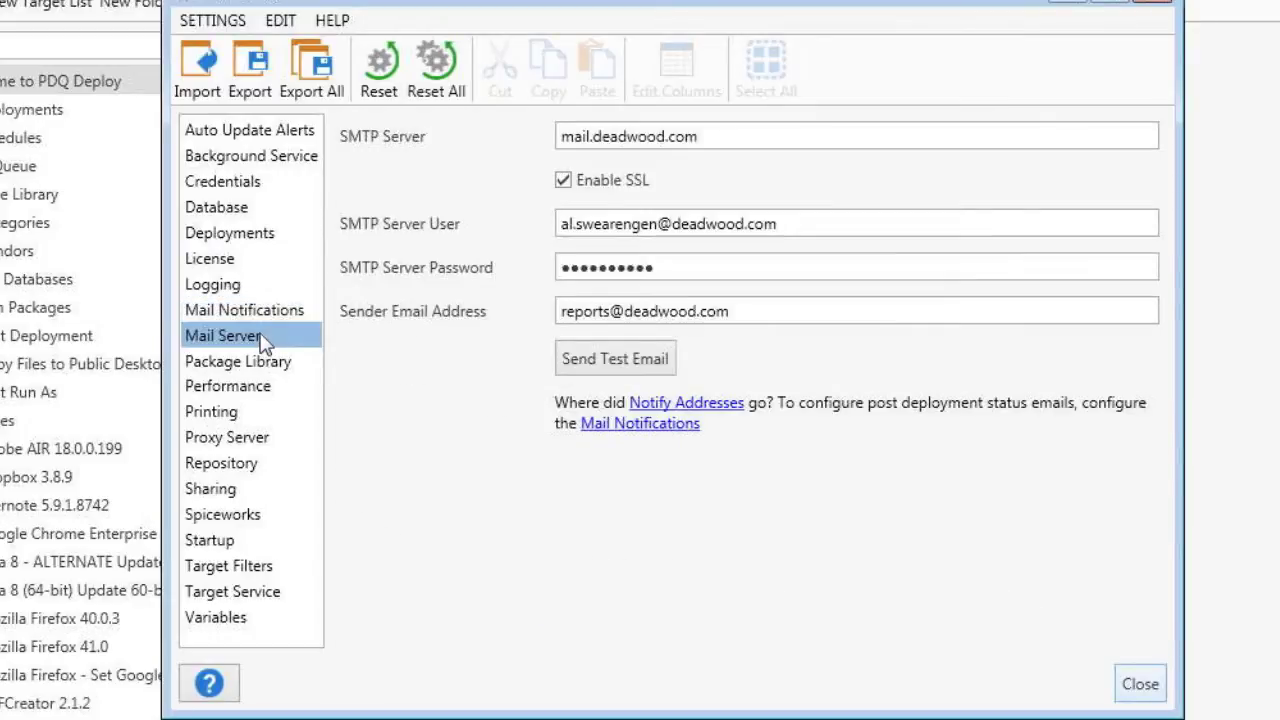
- Close Preferences and delete the old Mozilla Firefox 40.0.3 package
{"action": "left_click", "coordinate": [1140, 685]}
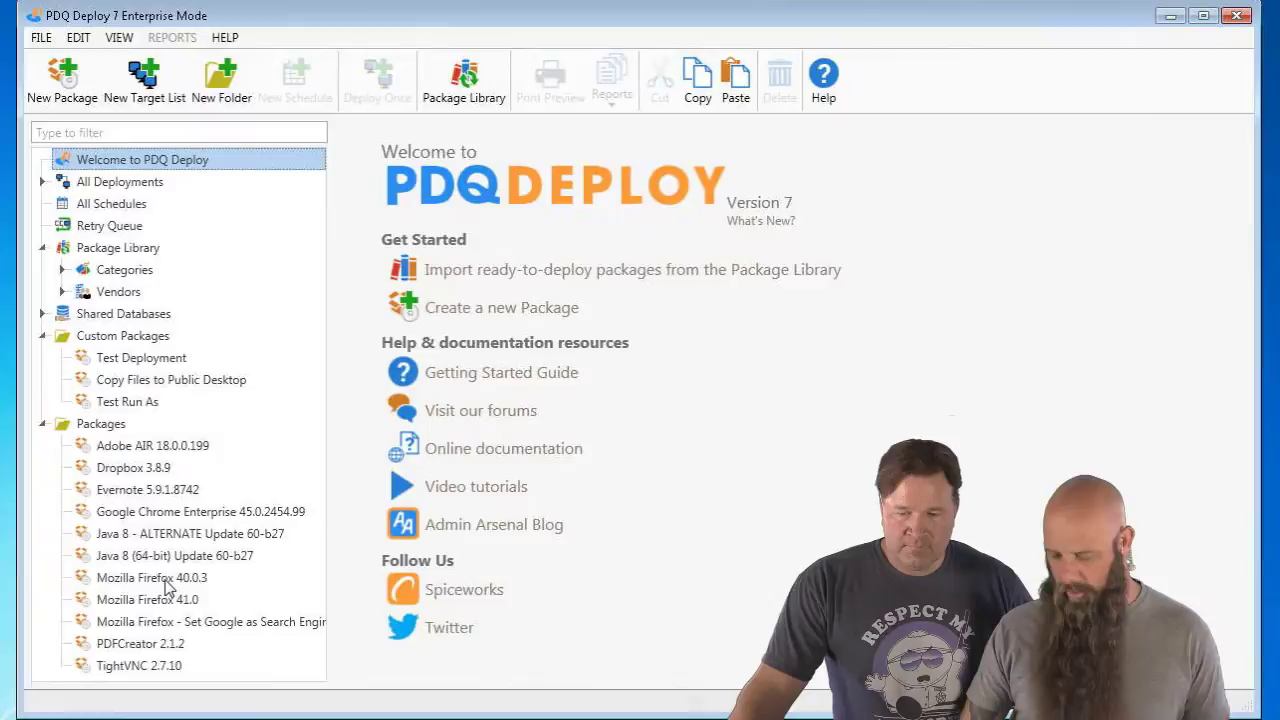
{"action": "left_click", "coordinate": [150, 590]}
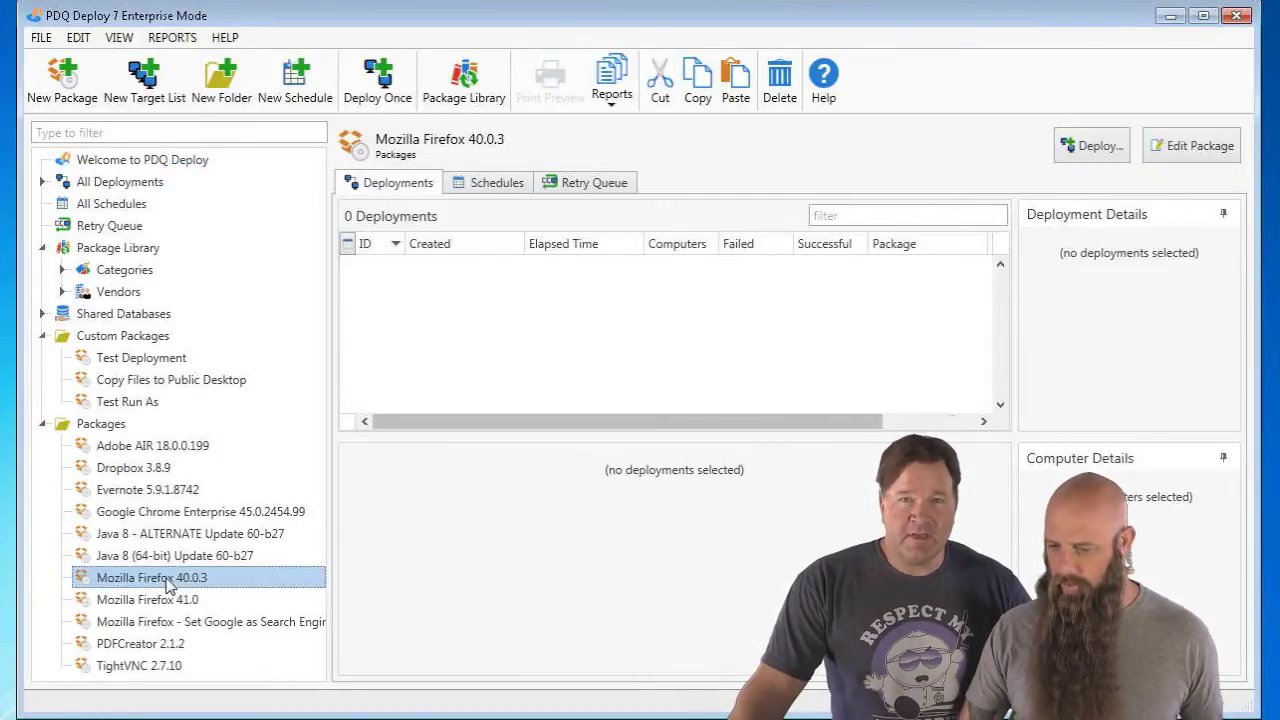
{"action": "key", "text": "Delete"}
{"action": "left_click", "coordinate": [608, 448]}
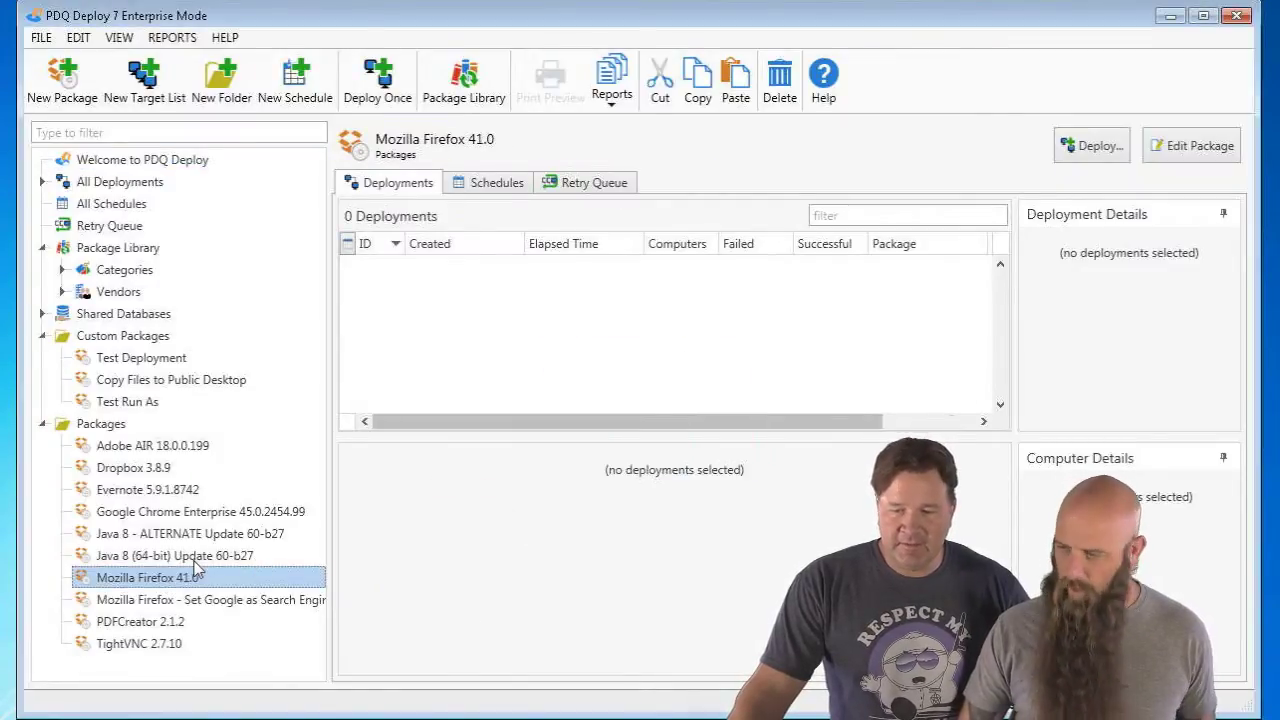
- Start a Deploy Once of Firefox 41.0 with Failed Computers notification, then cancel it
{"action": "left_click", "coordinate": [1088, 148]}
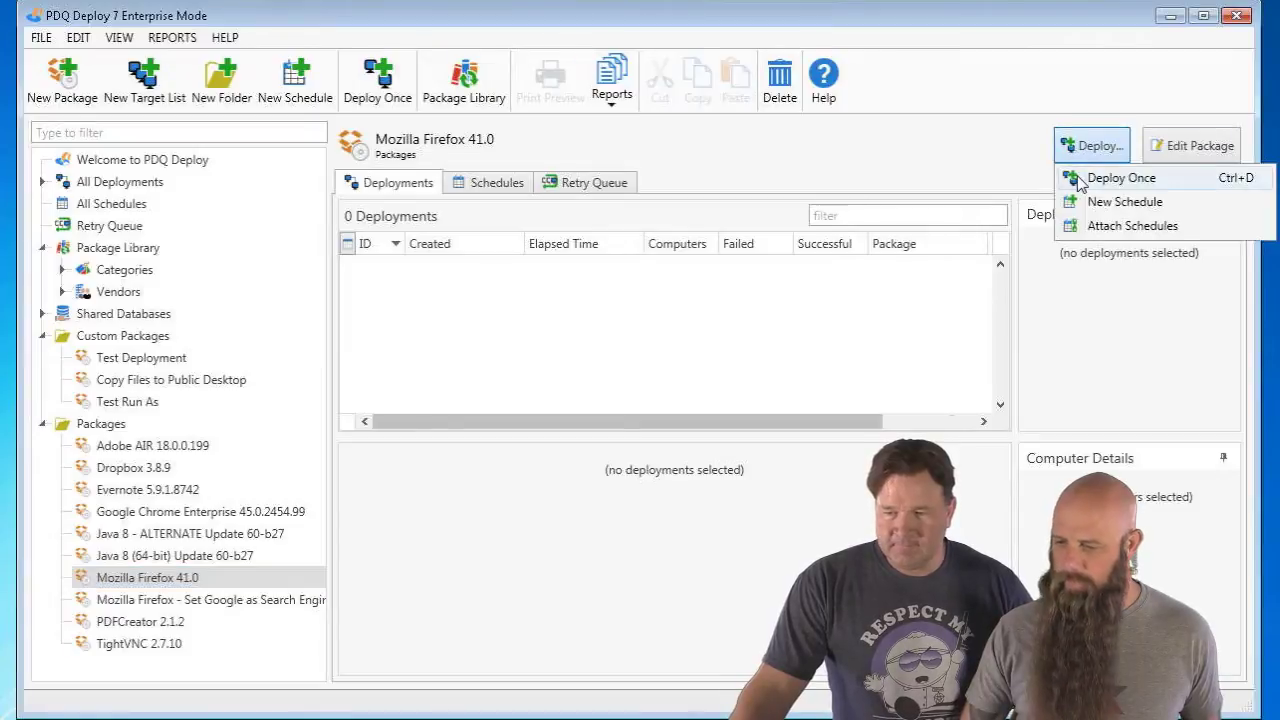
{"action": "left_click", "coordinate": [1079, 180]}
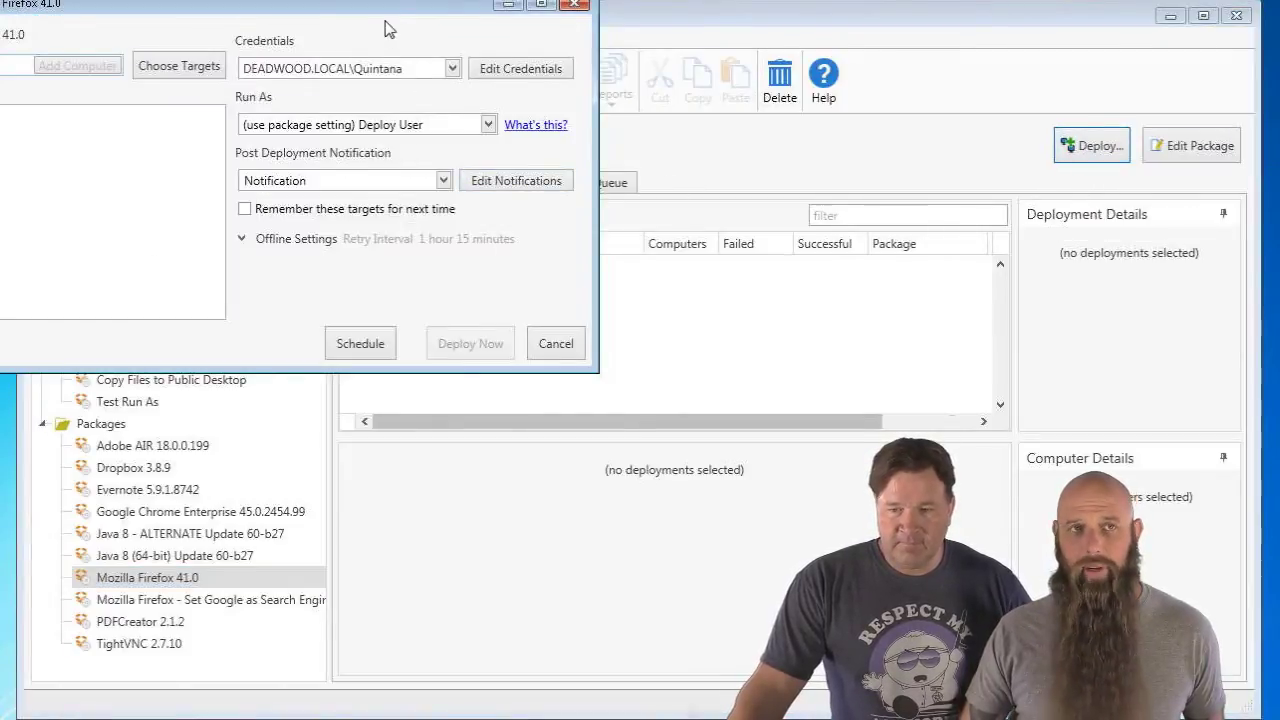
{"action": "left_click_drag", "start_coordinate": [385, 20], "coordinate": [517, 102]}
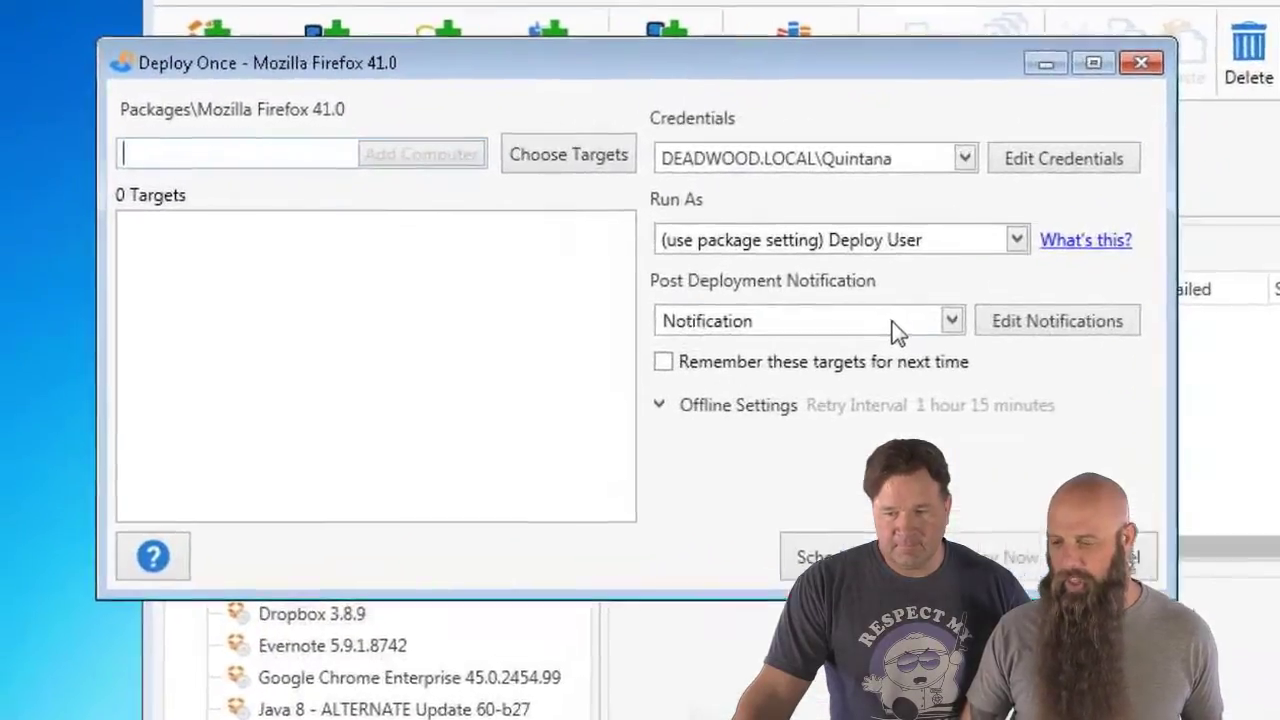
{"action": "left_click", "coordinate": [533, 268]}
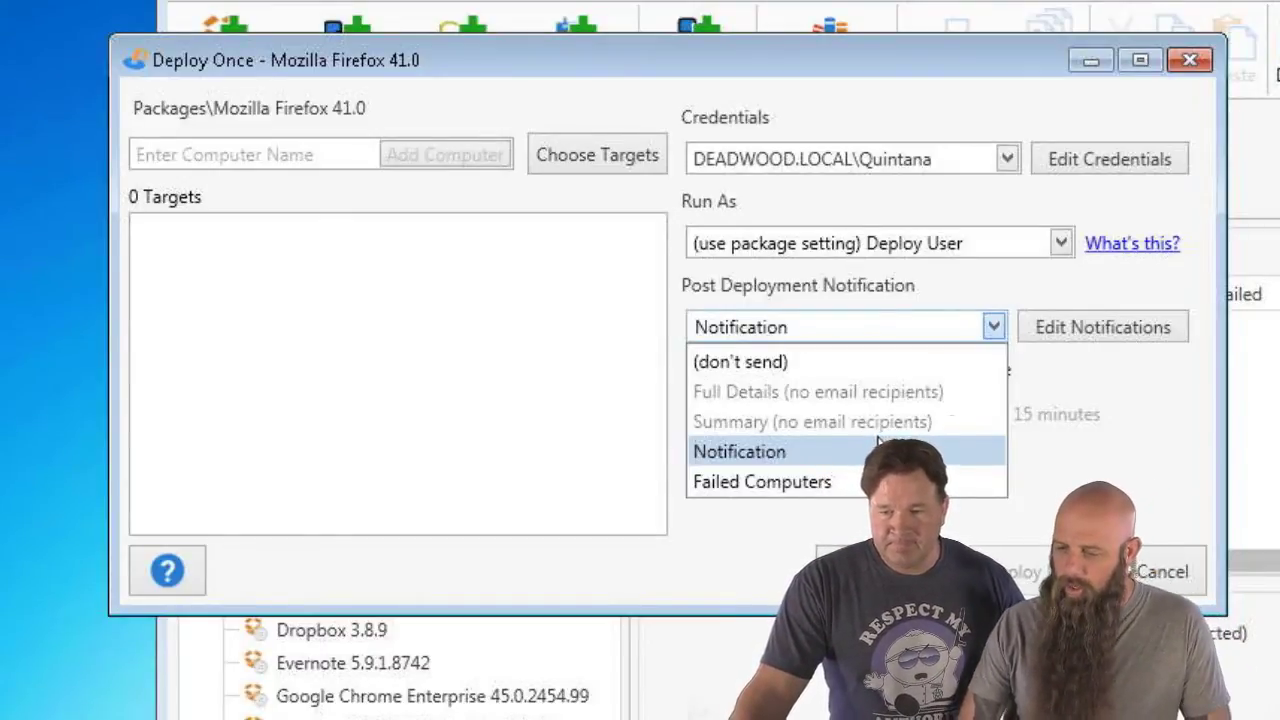
{"action": "left_click", "coordinate": [864, 481]}
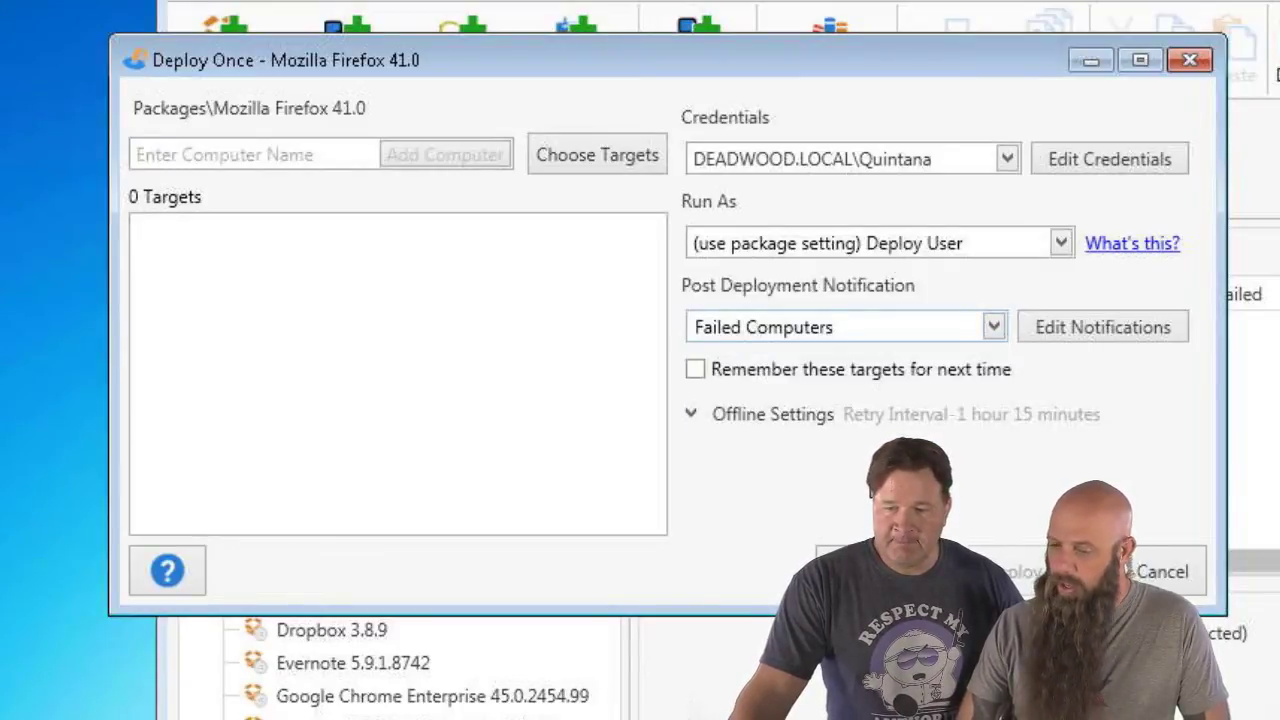
{"action": "left_click", "coordinate": [1126, 328]}
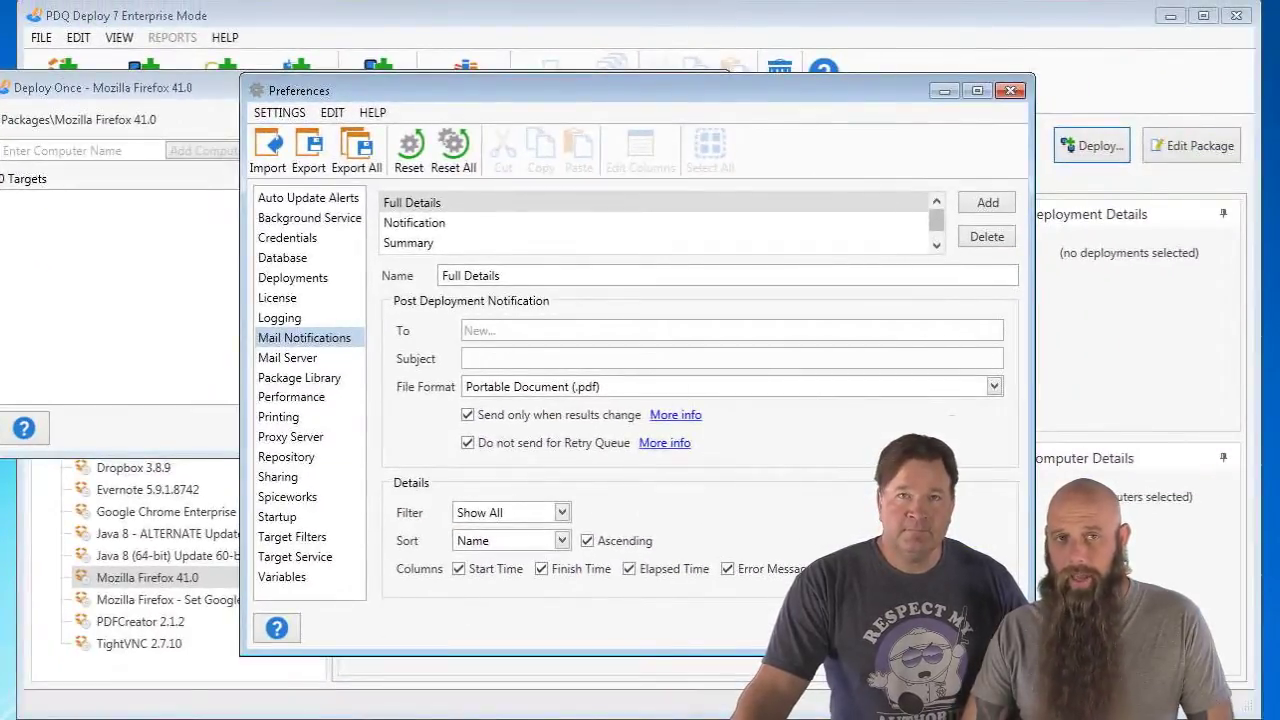
{"action": "key", "text": "Escape"}
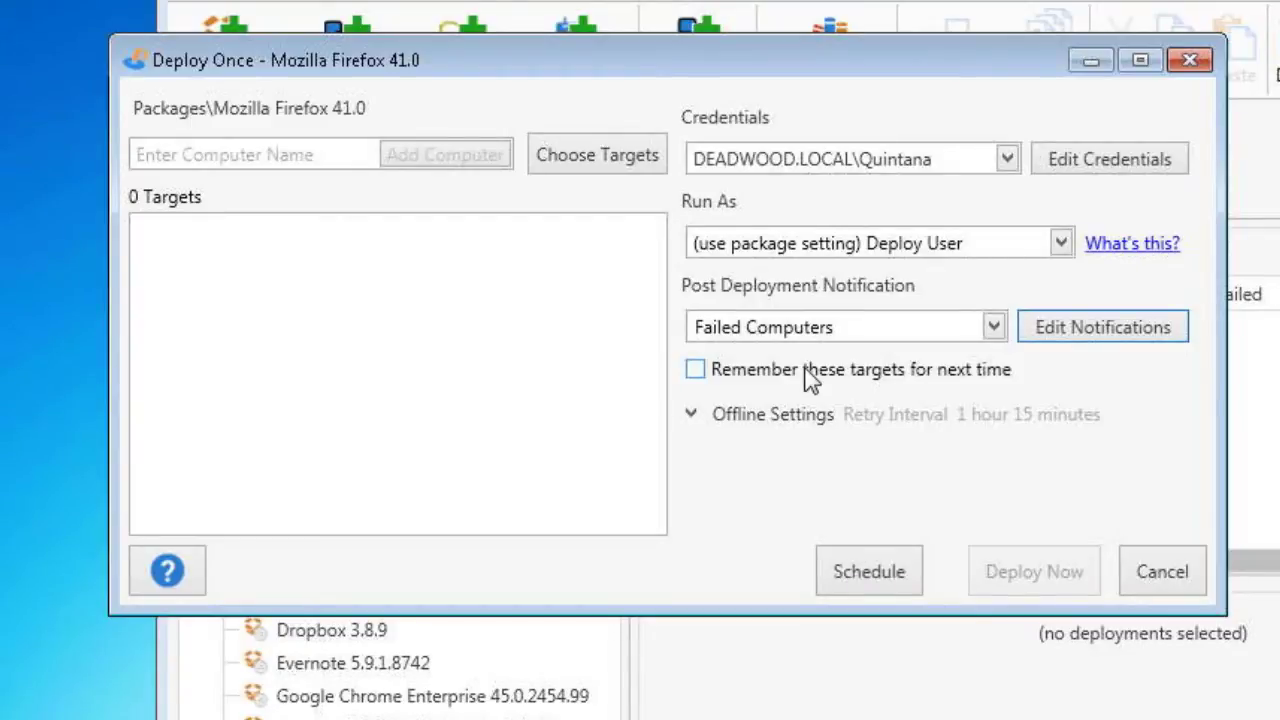
{"action": "left_click", "coordinate": [1157, 585]}
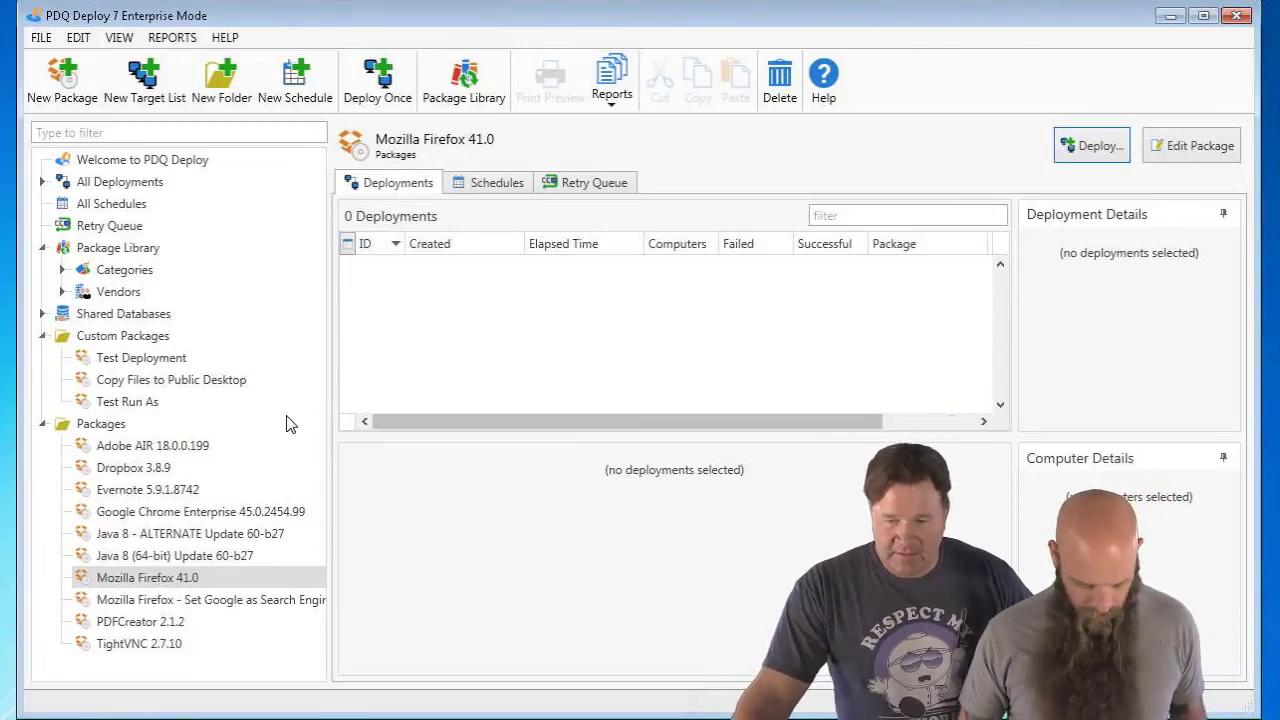
- Open Deploy Once for Mozilla Firefox 41.0 and choose targets from PDQ Inventory
{"action": "left_click", "coordinate": [140, 580]}
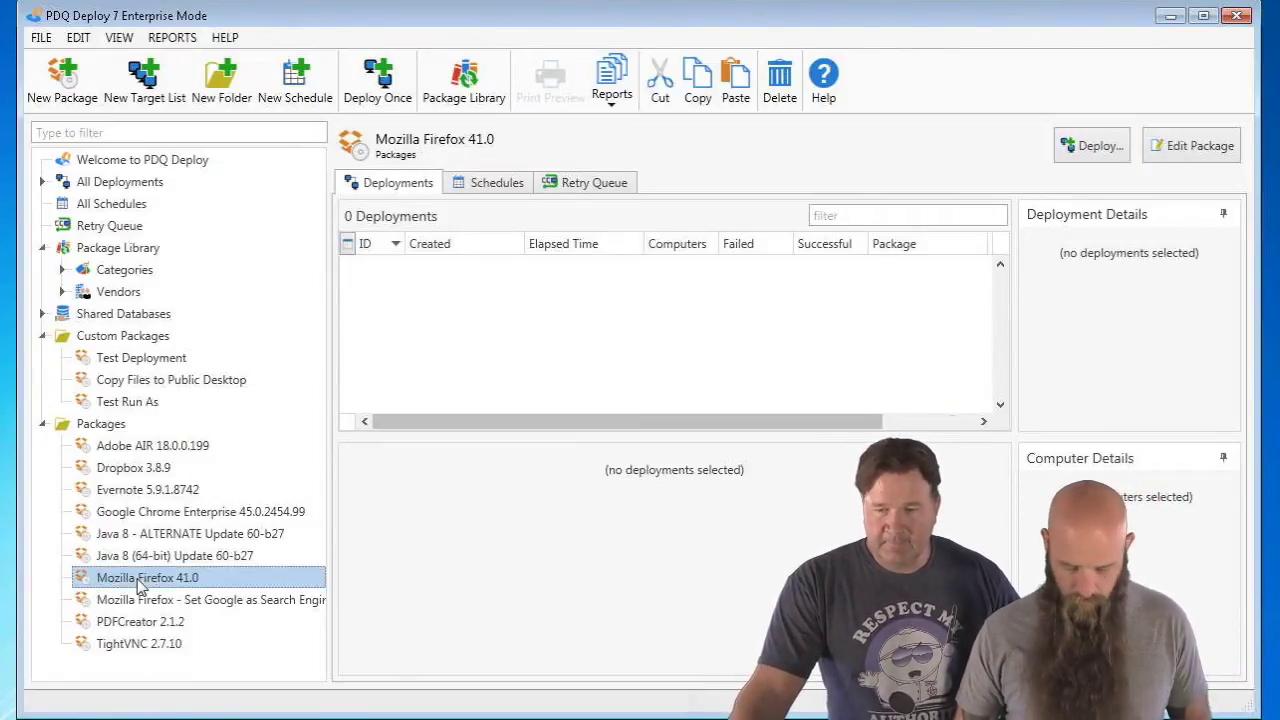
{"action": "key", "text": "ctrl+d"}
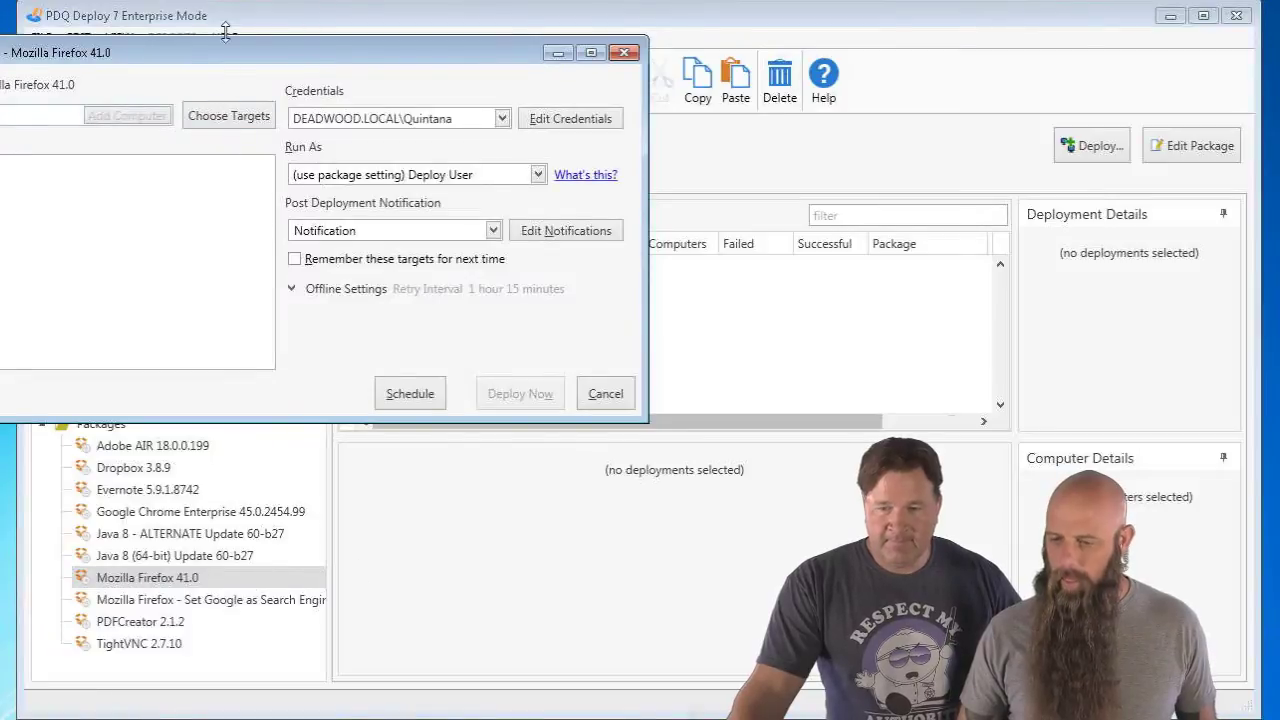
{"action": "left_click_drag", "start_coordinate": [226, 33], "coordinate": [297, 48]}
{"action": "left_click", "coordinate": [299, 131]}
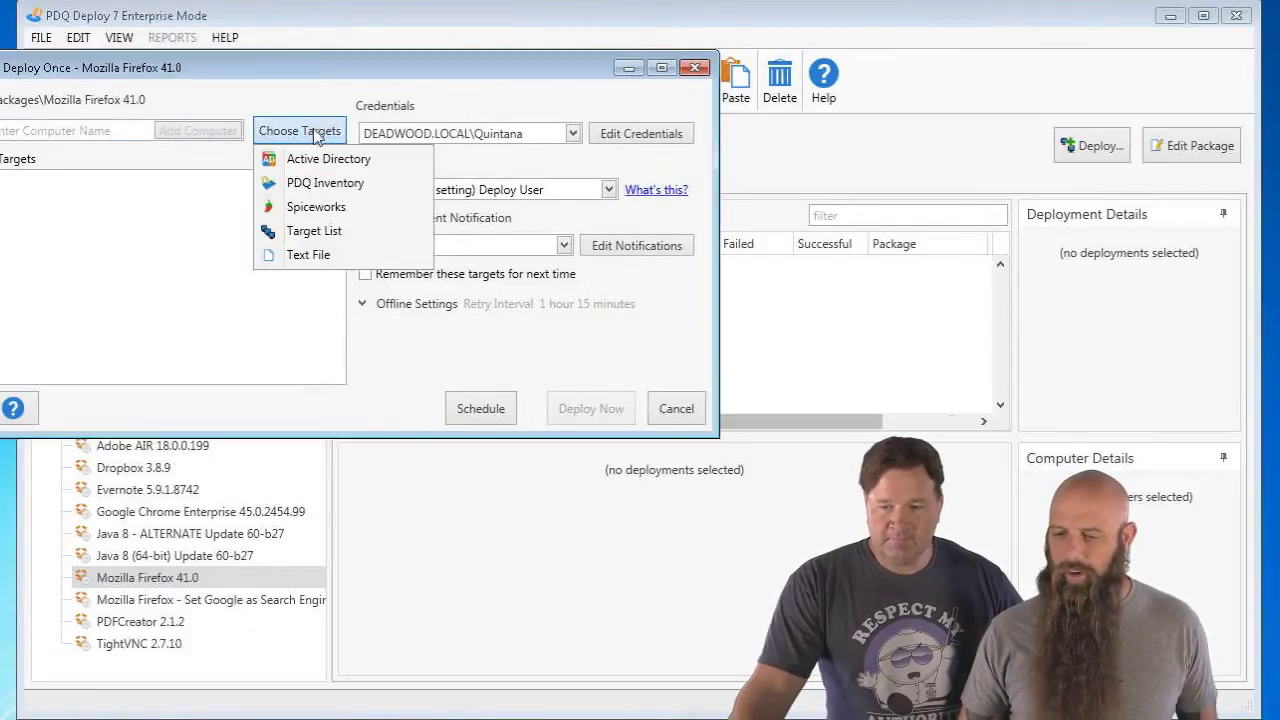
{"action": "left_click", "coordinate": [323, 183]}
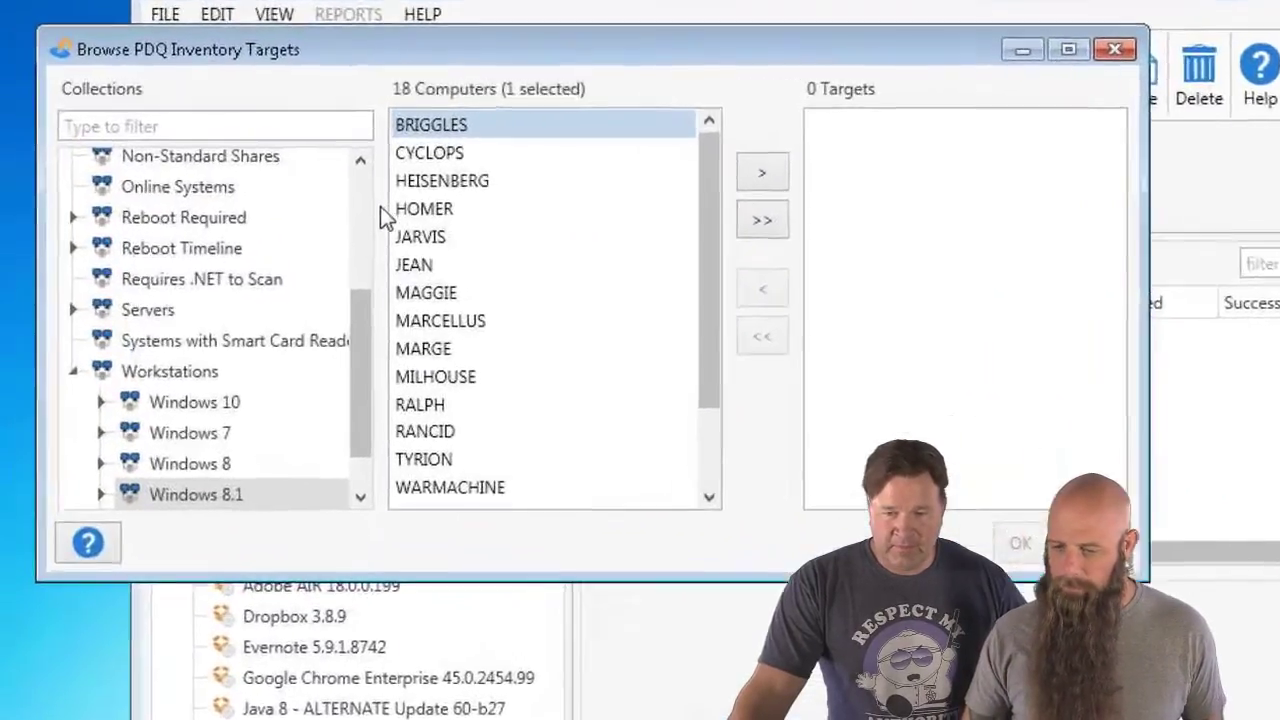
- Add all 30 computers from the Mozilla Firefox (Old) collection as deployment targets
{"action": "scroll", "coordinate": [419, 343], "scroll_direction": "up", "scroll_amount": 3}
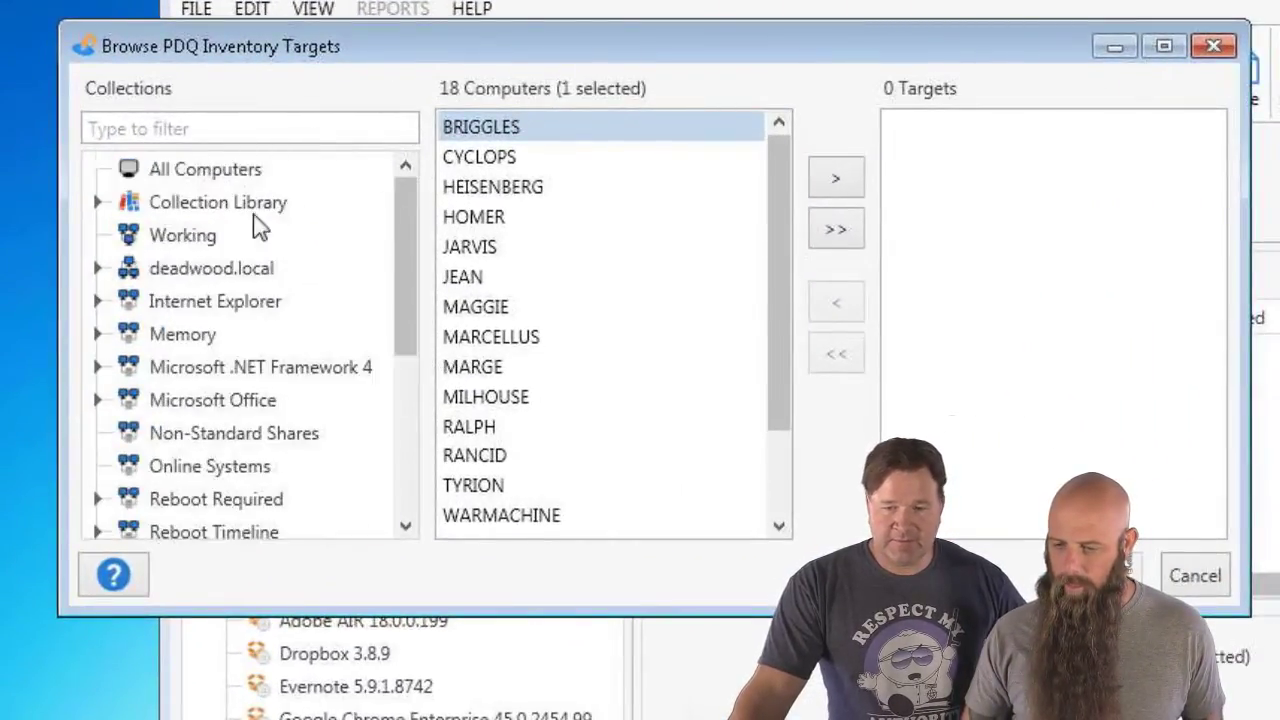
{"action": "left_click", "coordinate": [101, 204]}
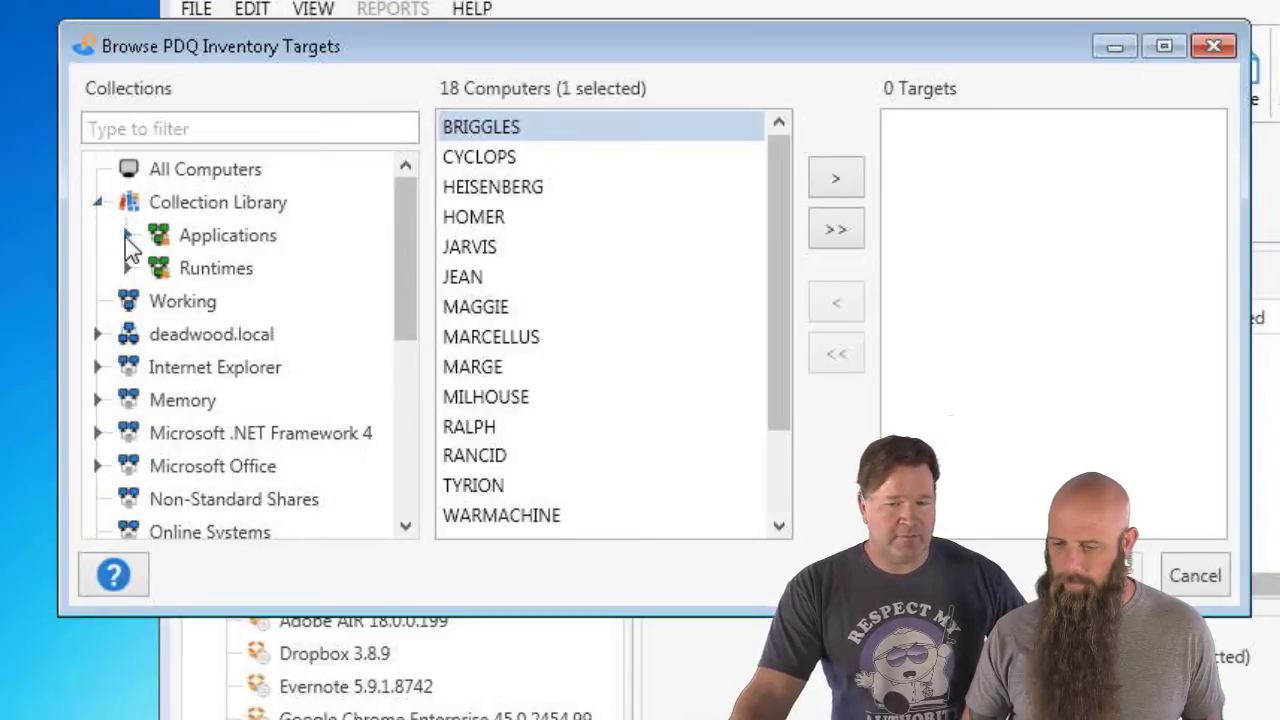
{"action": "left_click", "coordinate": [127, 236]}
{"action": "left_click", "coordinate": [160, 267]}
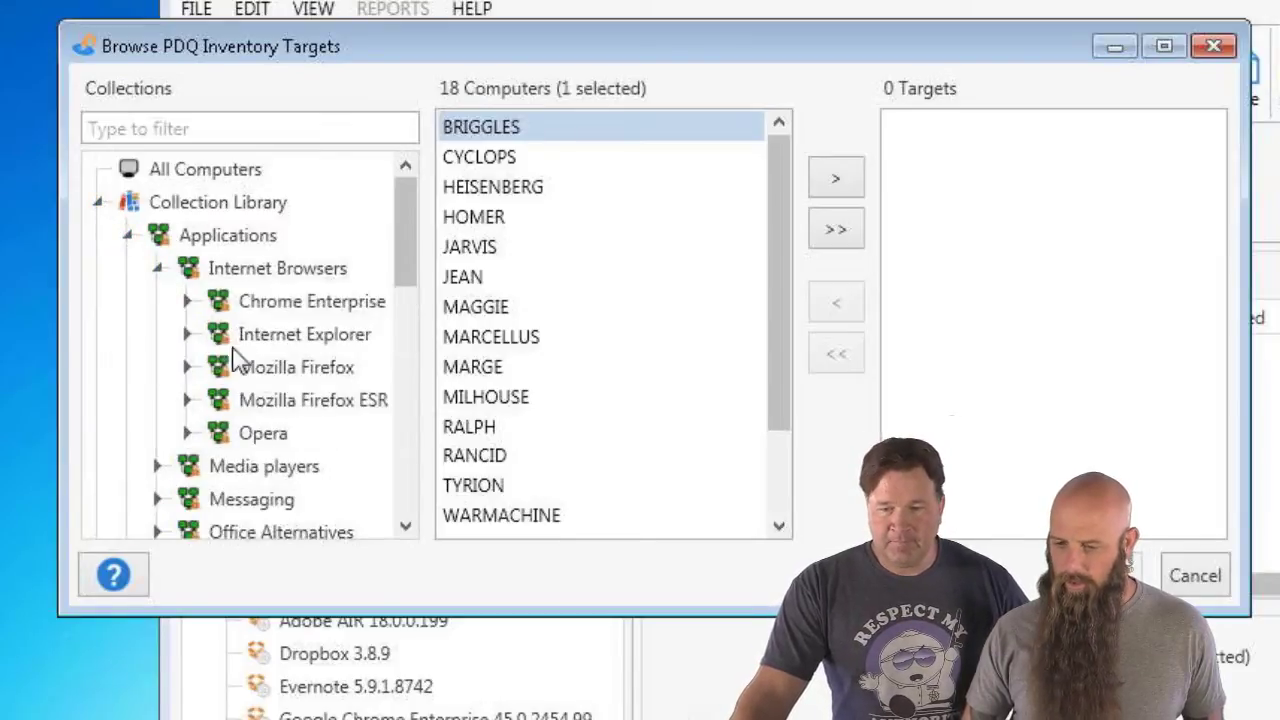
{"action": "left_click", "coordinate": [188, 368]}
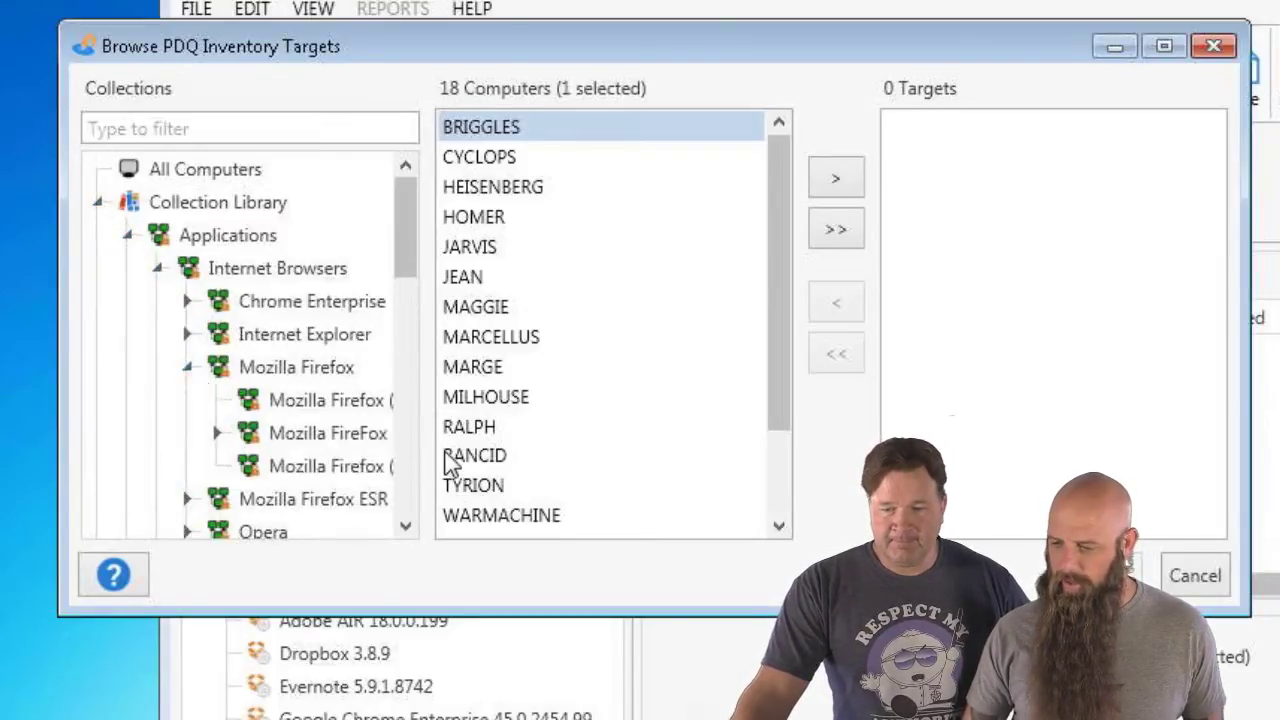
{"action": "left_click_drag", "start_coordinate": [1243, 423], "coordinate": [1279, 423]}
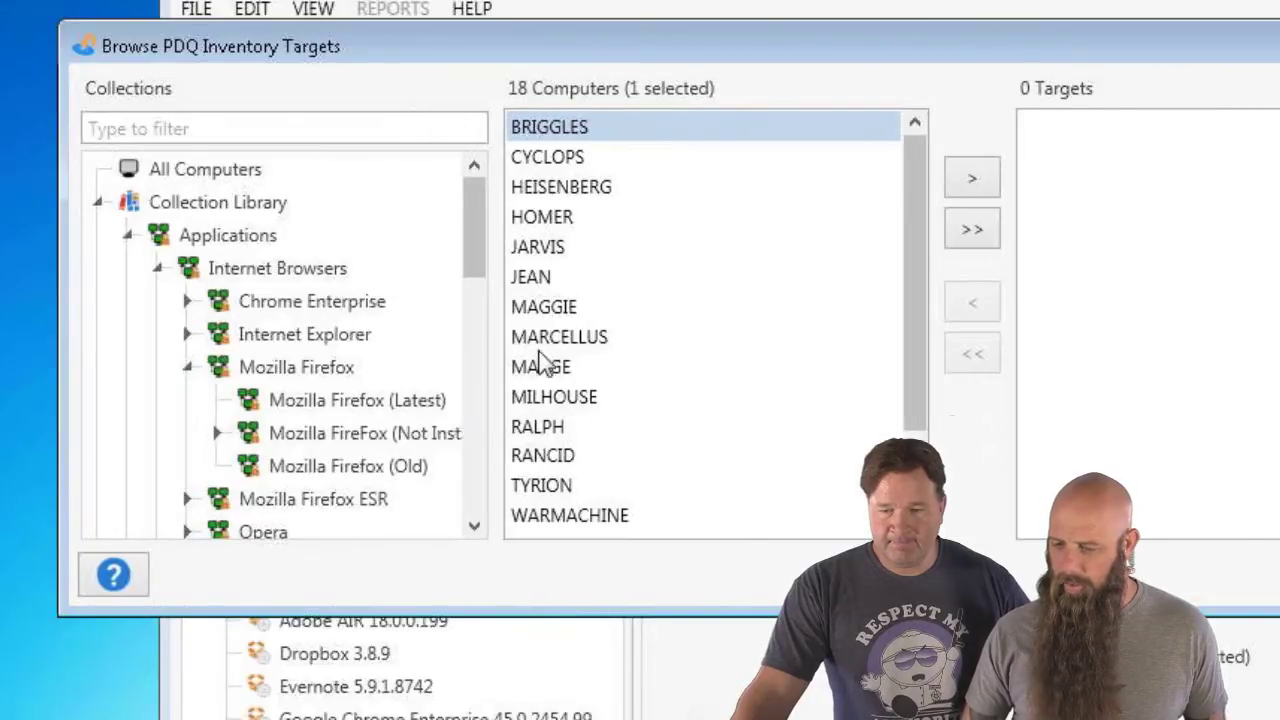
{"action": "left_click", "coordinate": [280, 468]}
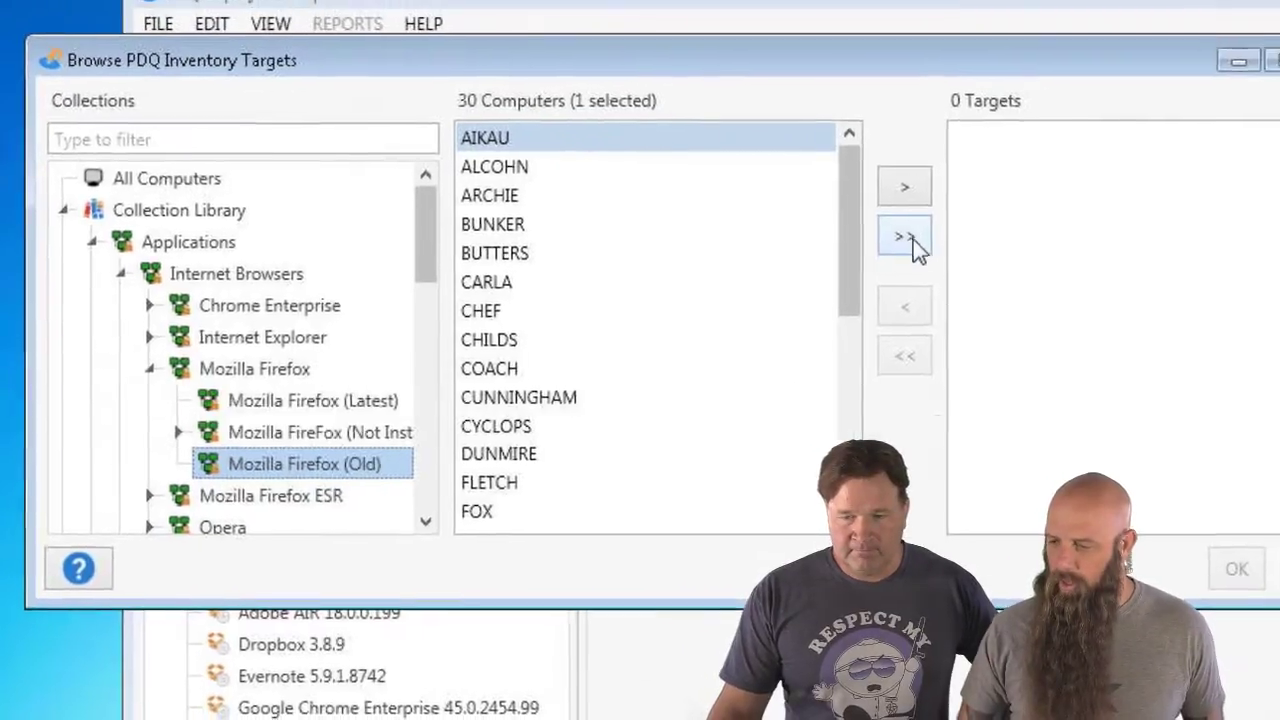
{"action": "left_click", "coordinate": [911, 238]}
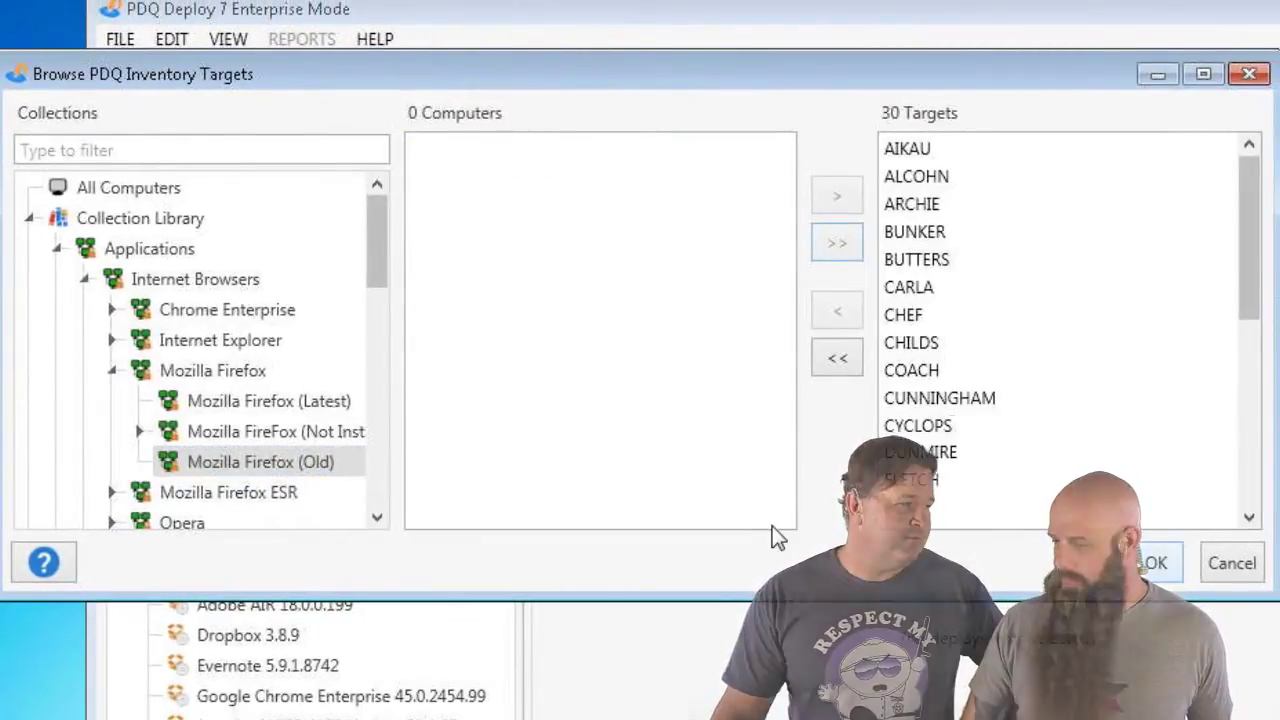
{"action": "left_click_drag", "start_coordinate": [1246, 262], "coordinate": [1240, 505]}
{"action": "left_click", "coordinate": [1140, 564]}
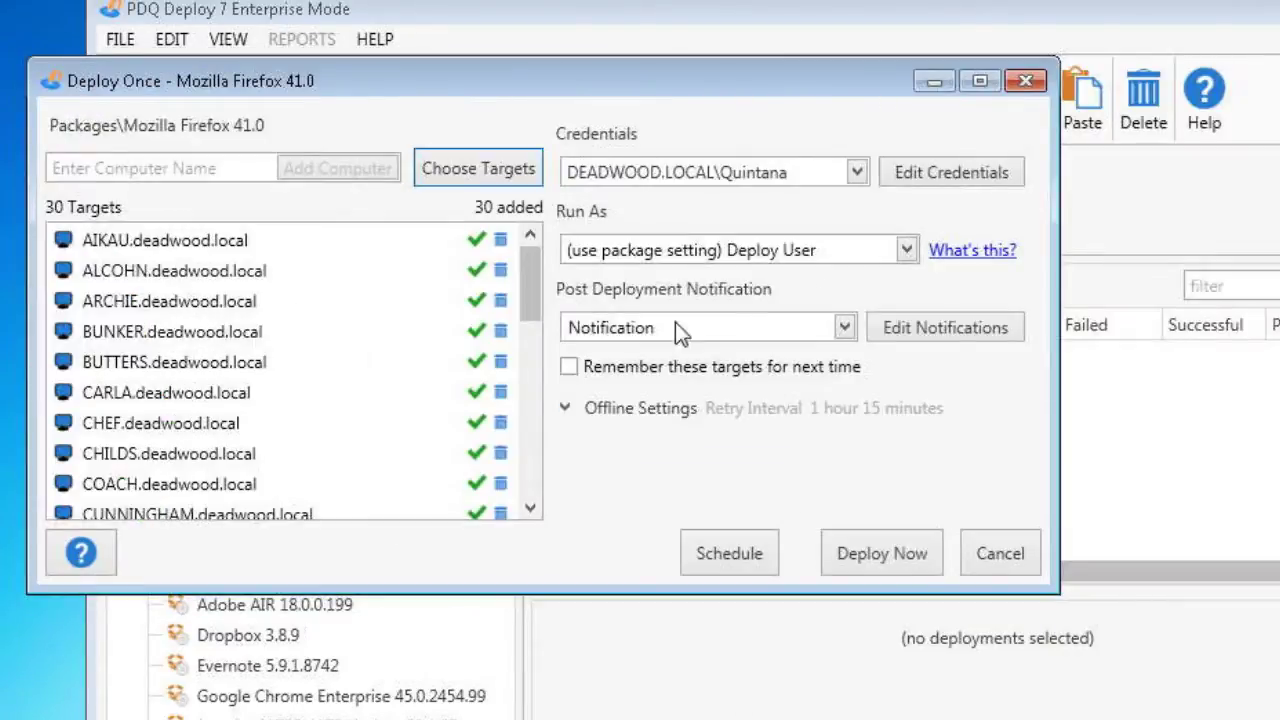
- Keep Notification as the post-deployment notice and deploy Firefox 41.0 now
{"action": "left_click", "coordinate": [650, 328]}
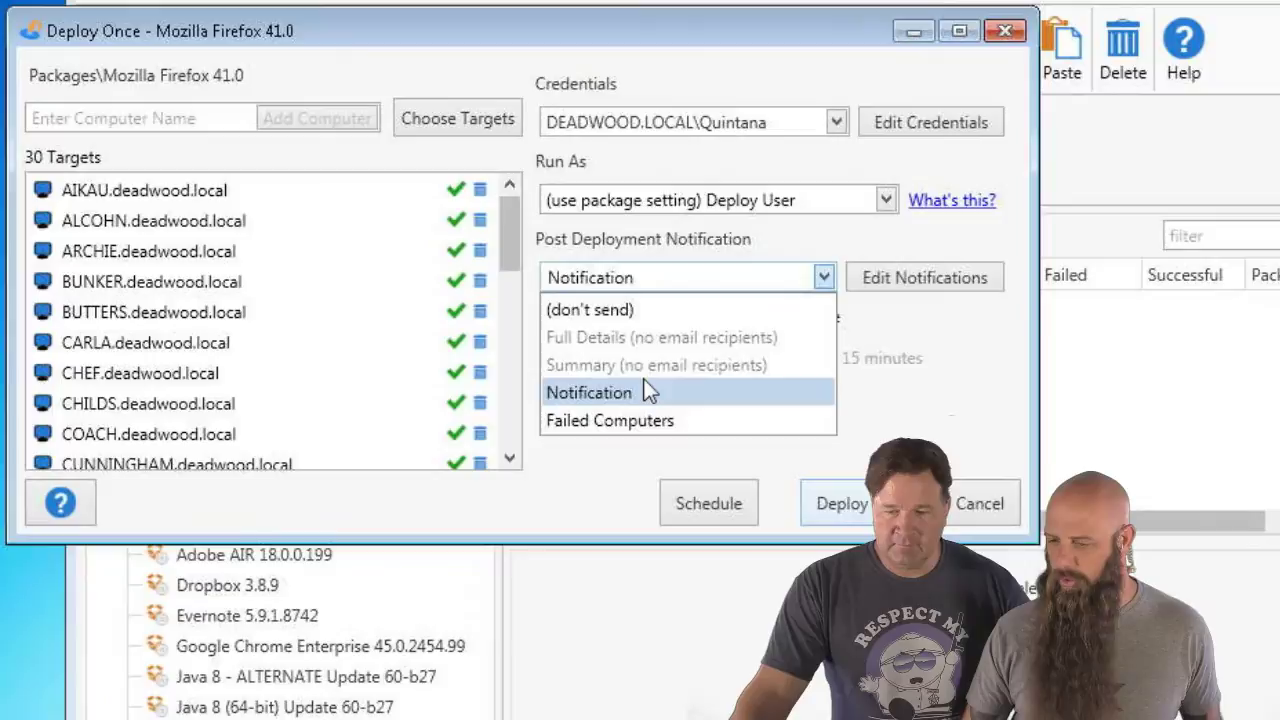
{"action": "left_click", "coordinate": [643, 384]}
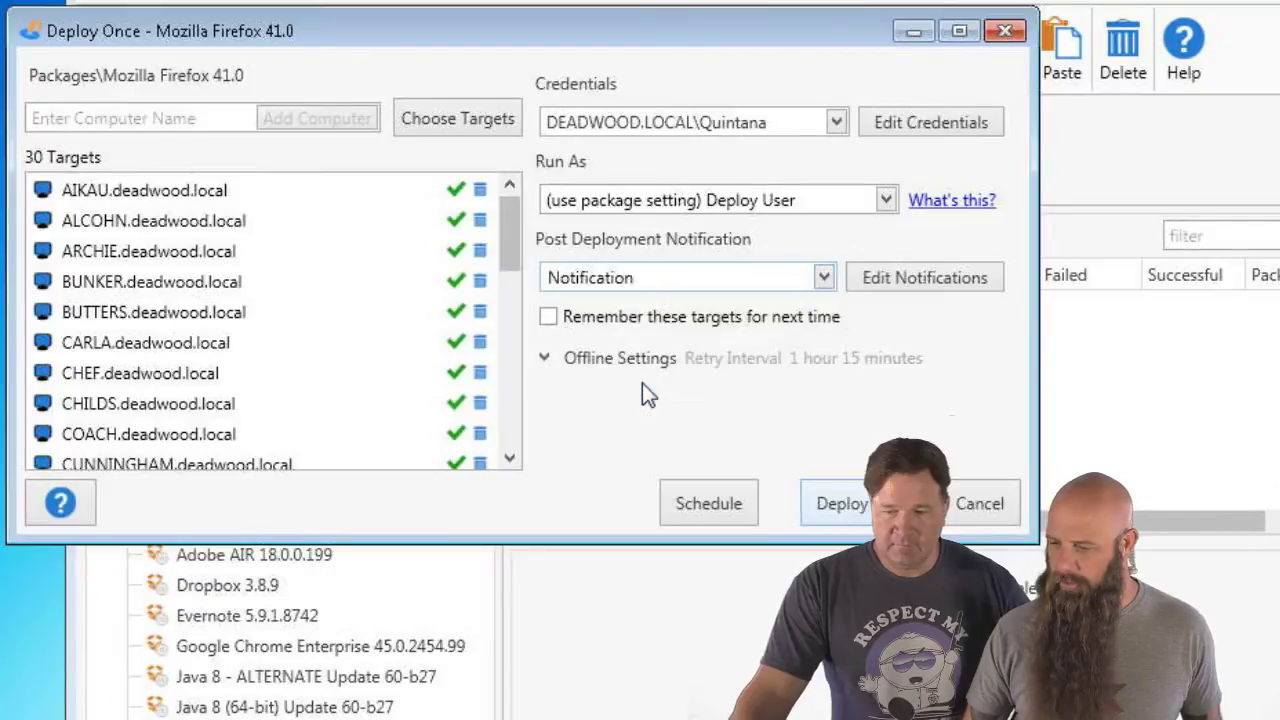
{"action": "left_click", "coordinate": [776, 286]}
{"action": "left_click", "coordinate": [672, 308]}
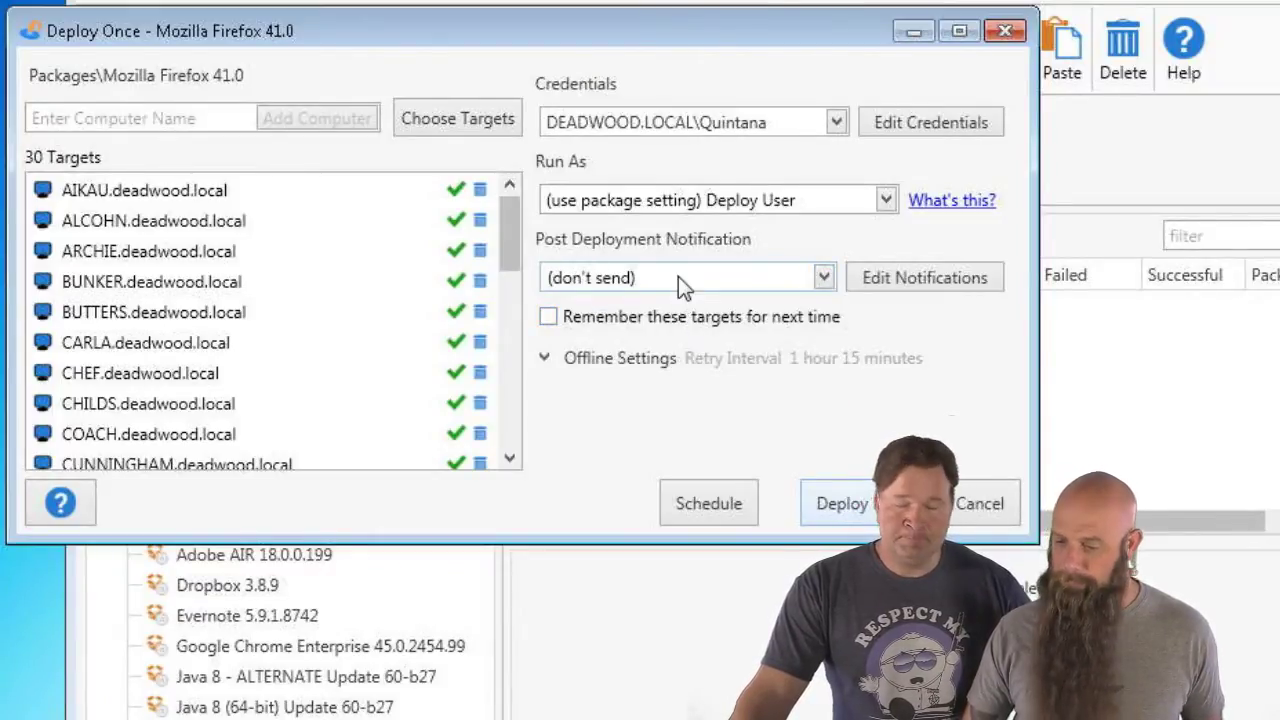
{"action": "left_click", "coordinate": [678, 276]}
{"action": "left_click", "coordinate": [630, 392]}
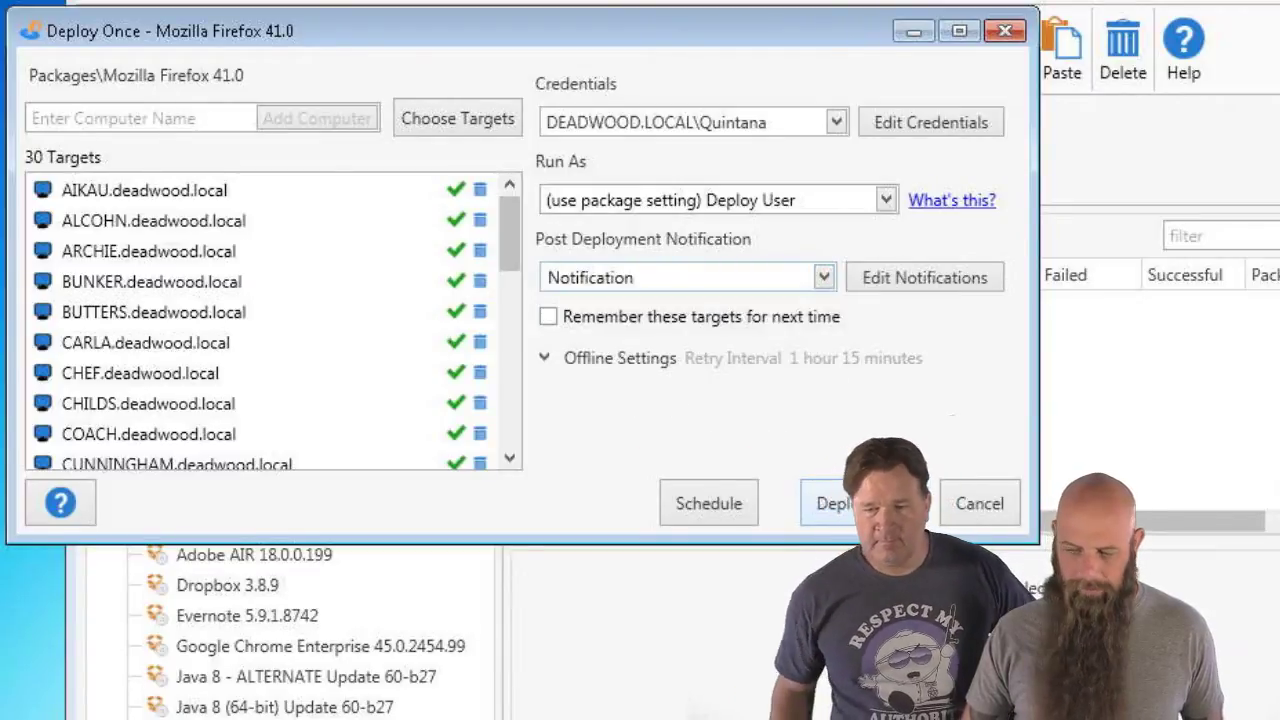
{"action": "left_click", "coordinate": [861, 503]}
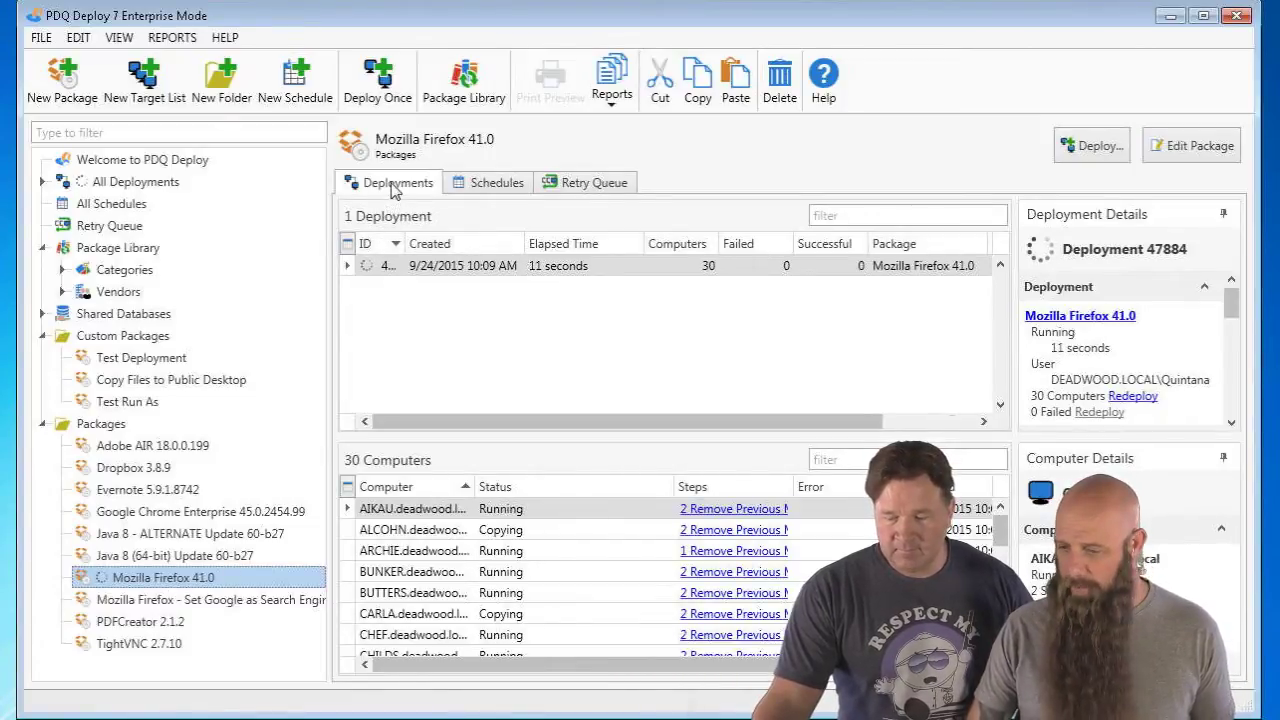
- Select the running Mozilla Firefox 41.0 deployment row to see each computer's status
{"action": "left_click", "coordinate": [452, 268]}
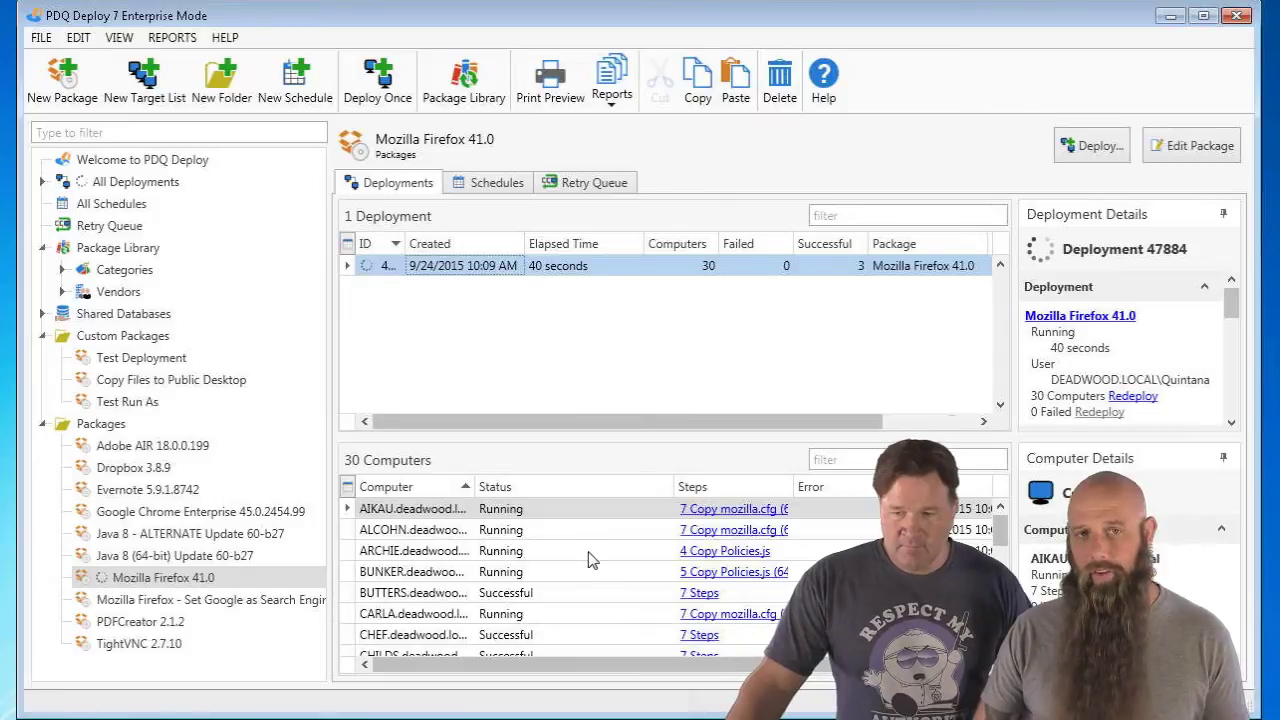
{"action": "left_click", "coordinate": [558, 265]}
- Preview the deployment report, trying multi-row and grid-sized layouts before returning to single-row
{"action": "left_click", "coordinate": [563, 88]}
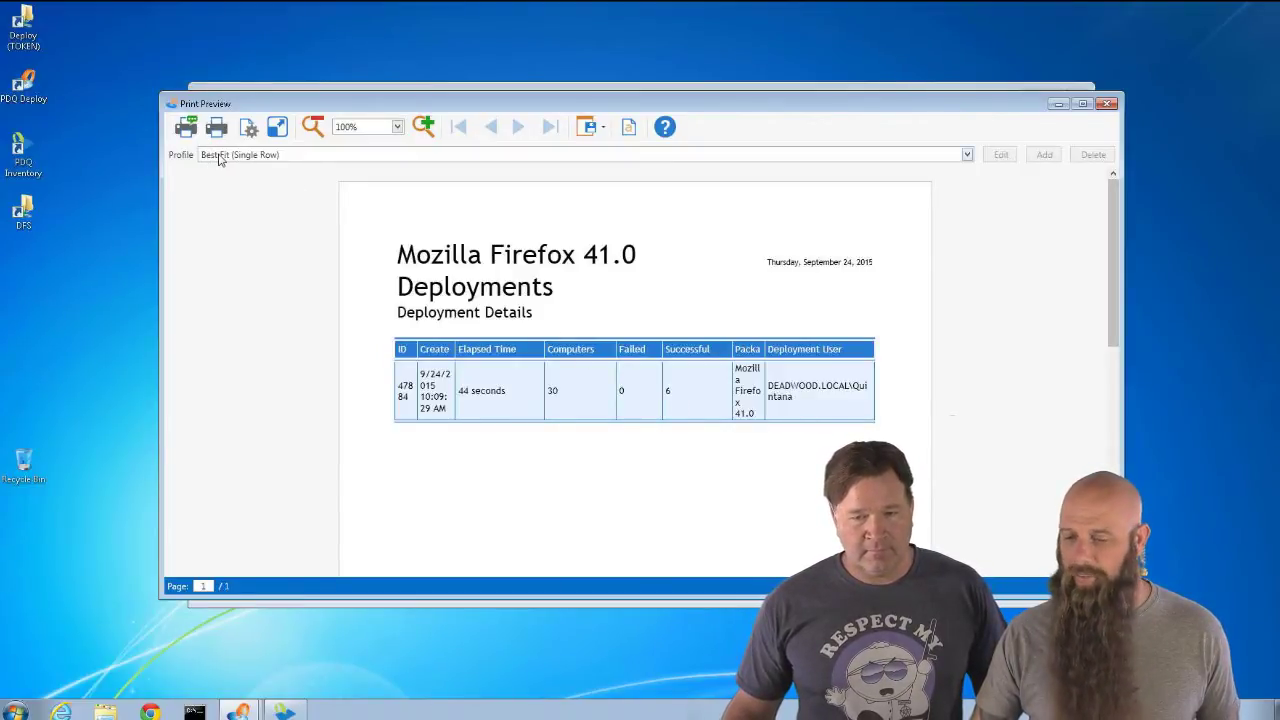
{"action": "left_click", "coordinate": [220, 158]}
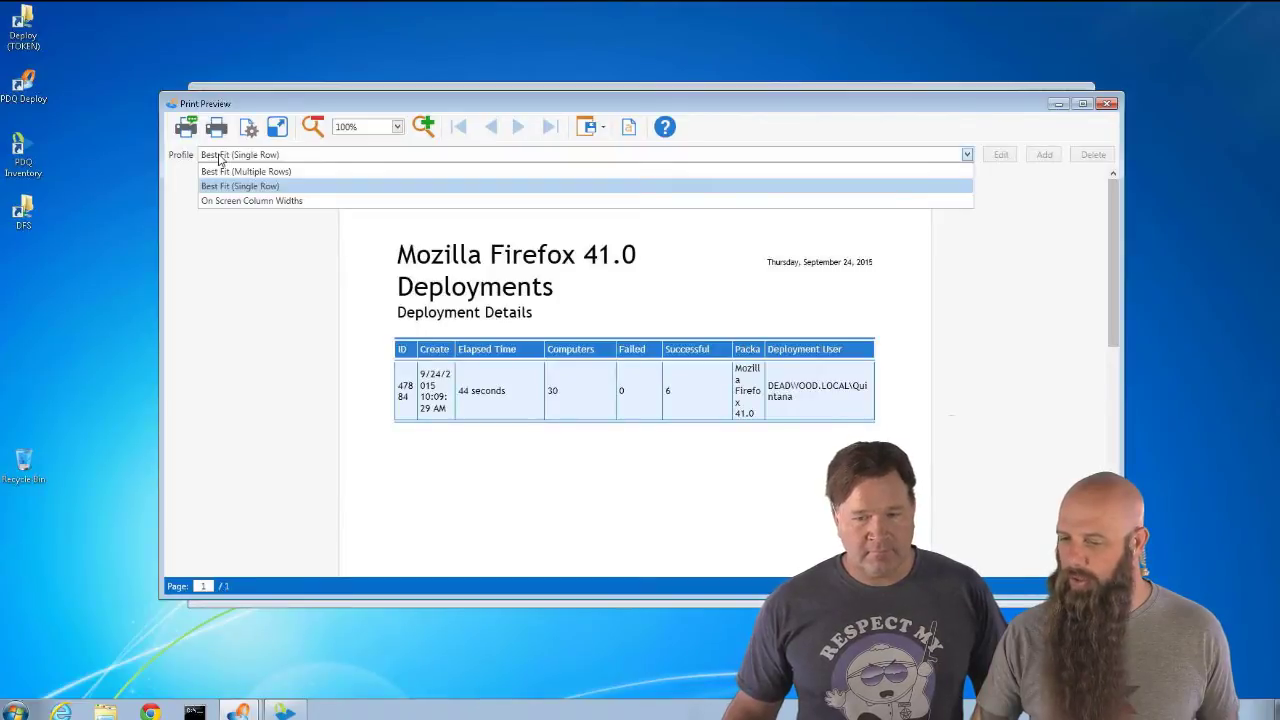
{"action": "left_click", "coordinate": [218, 171]}
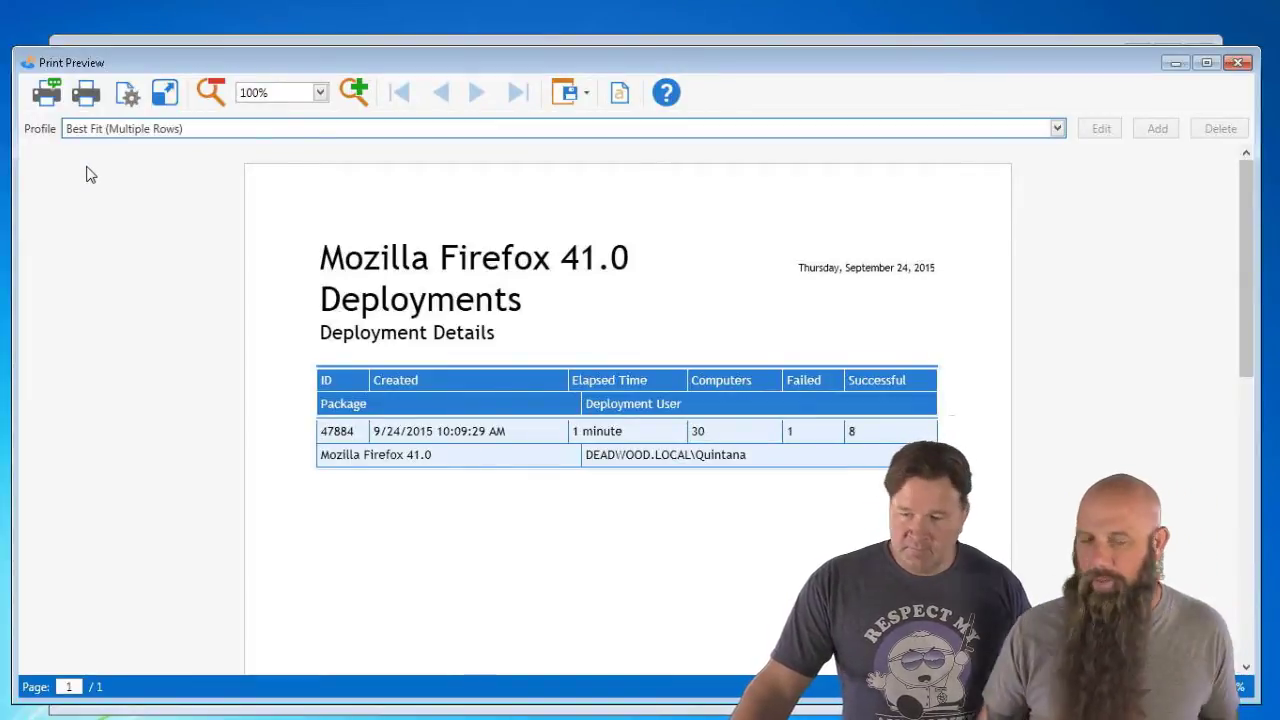
{"action": "left_click", "coordinate": [153, 132]}
{"action": "left_click", "coordinate": [147, 190]}
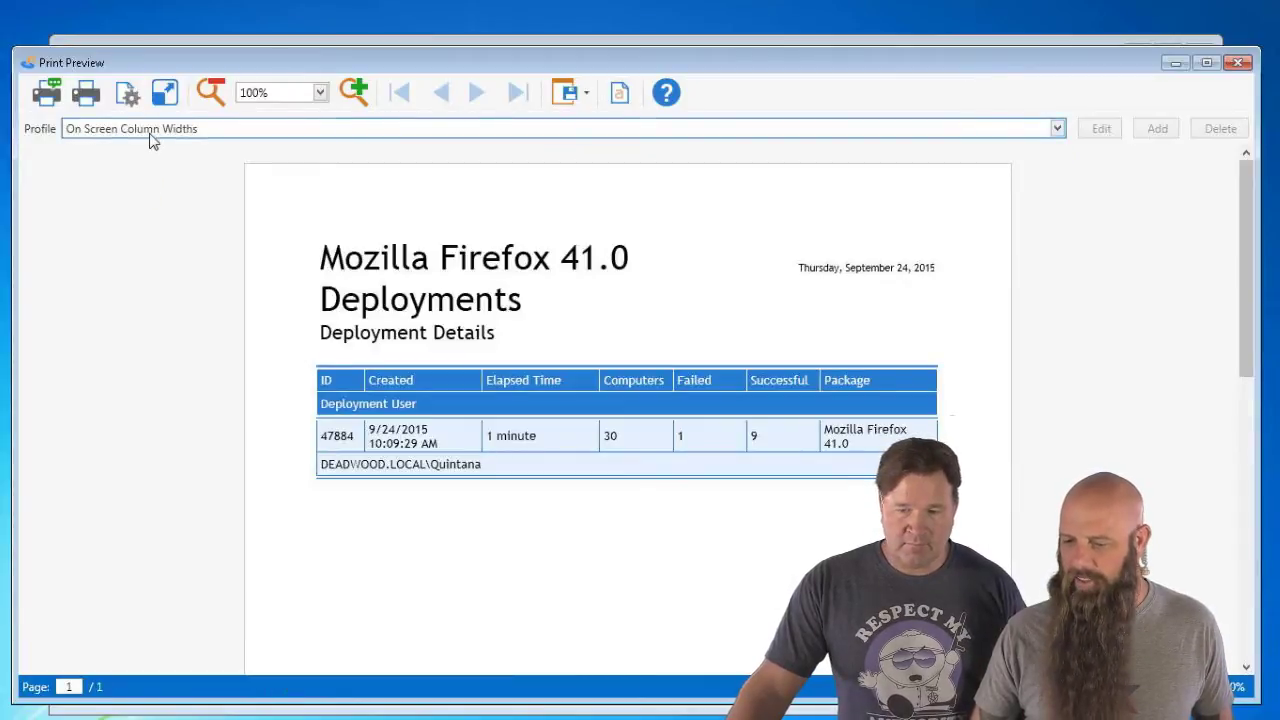
{"action": "left_click", "coordinate": [151, 132]}
{"action": "left_click", "coordinate": [133, 165]}
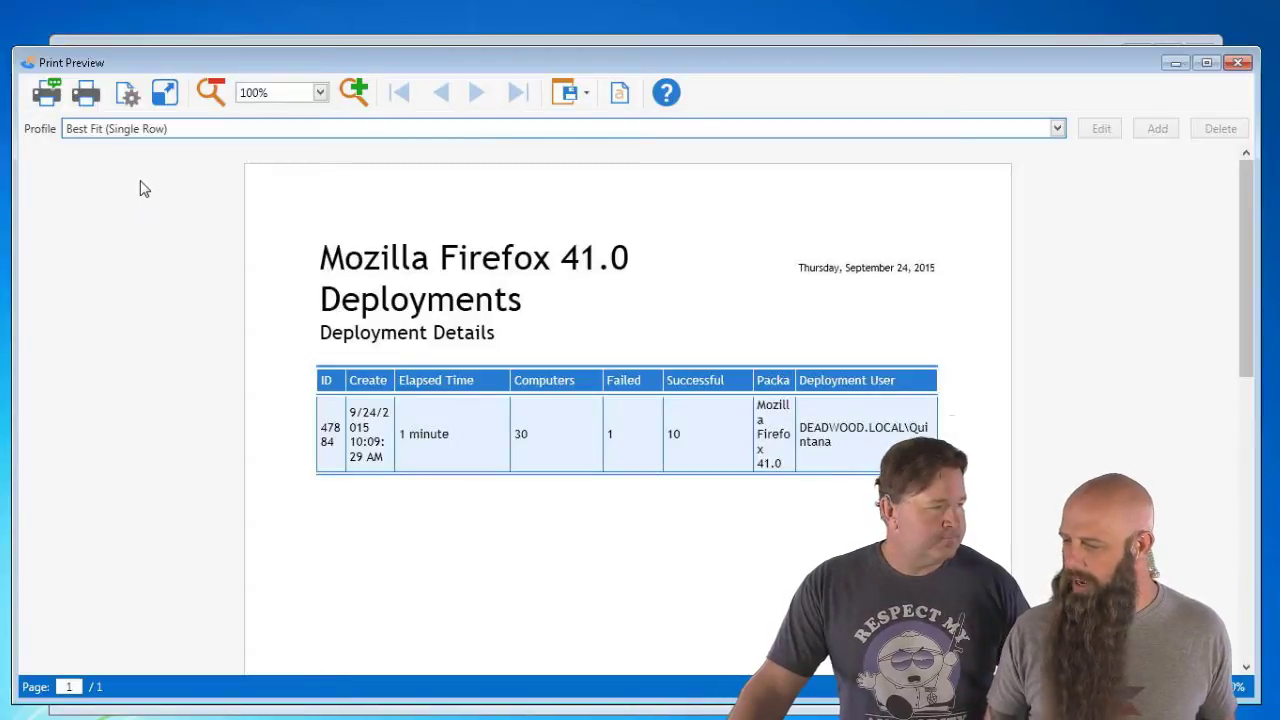
- Set the report page to landscape, check the export formats, and close the preview
{"action": "left_click", "coordinate": [127, 98]}
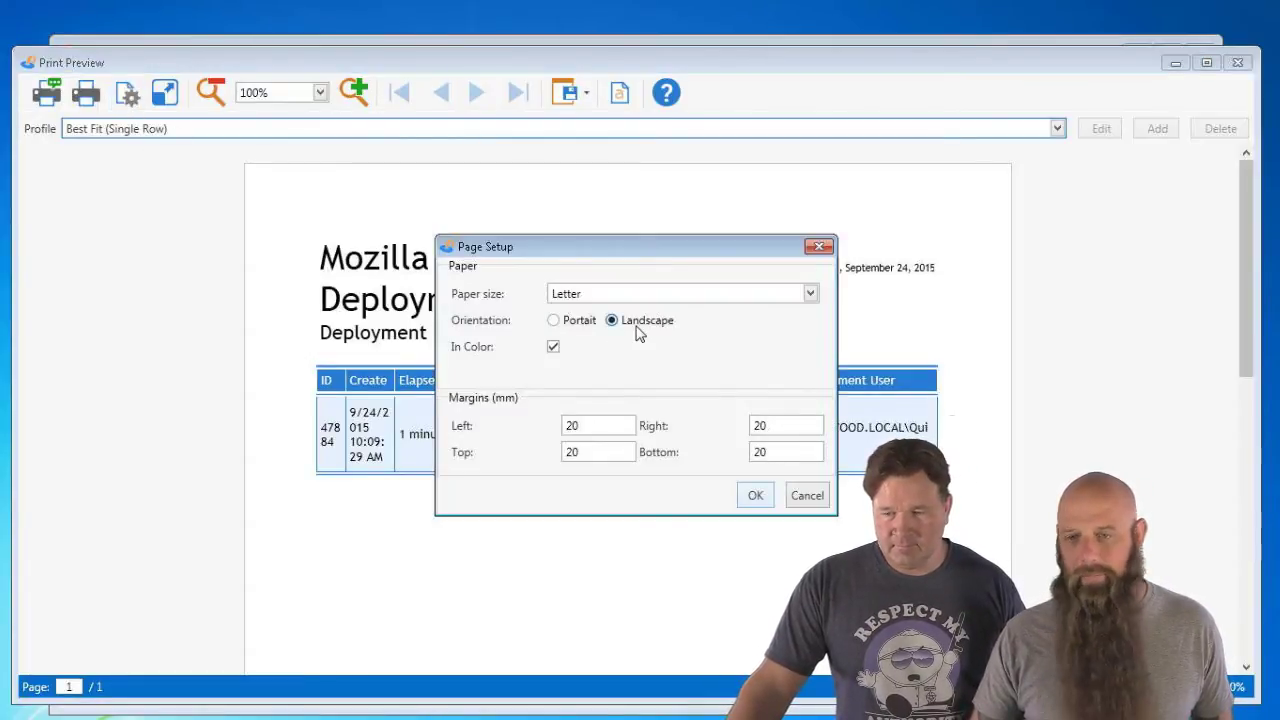
{"action": "left_click", "coordinate": [755, 499]}
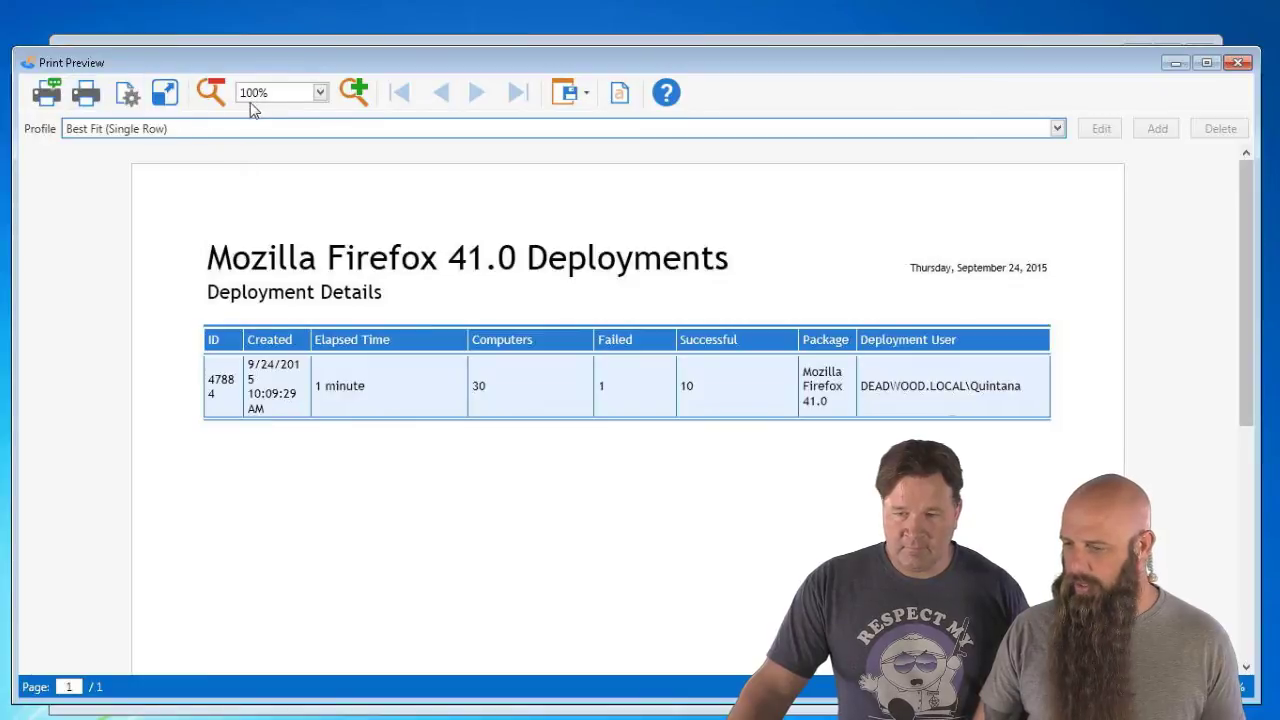
{"action": "left_click", "coordinate": [586, 92]}
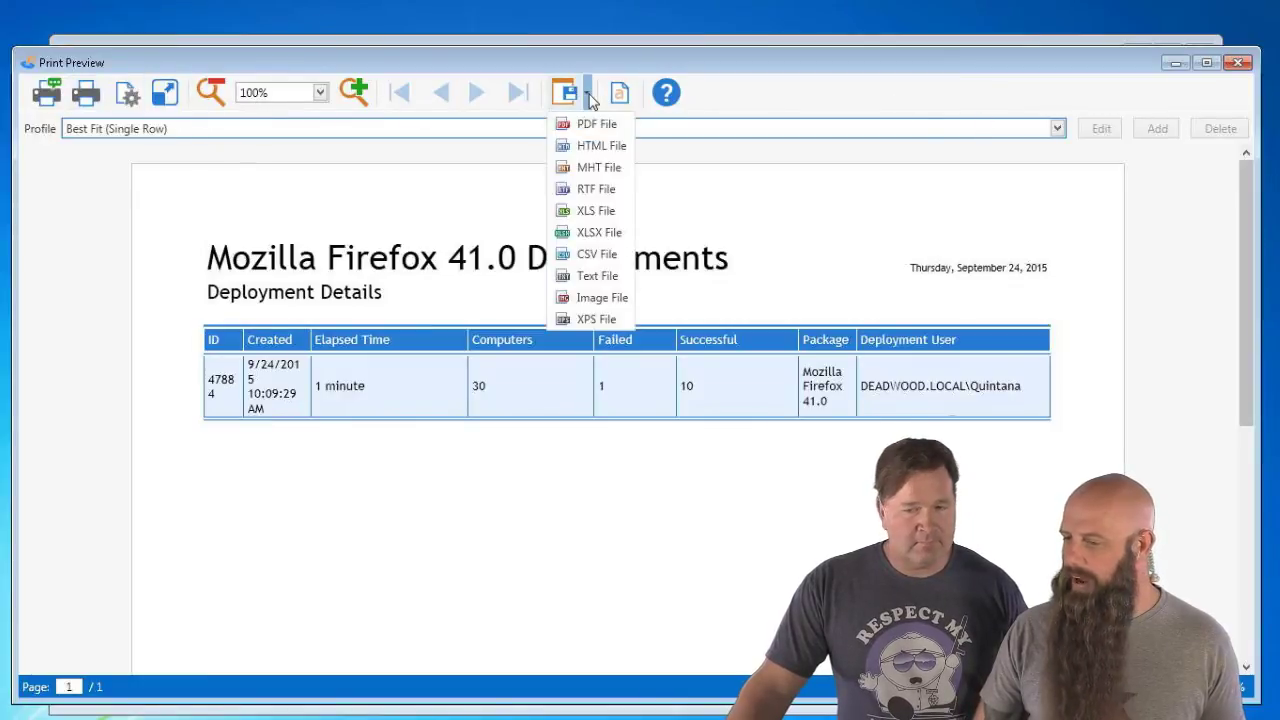
{"action": "left_click", "coordinate": [881, 84]}
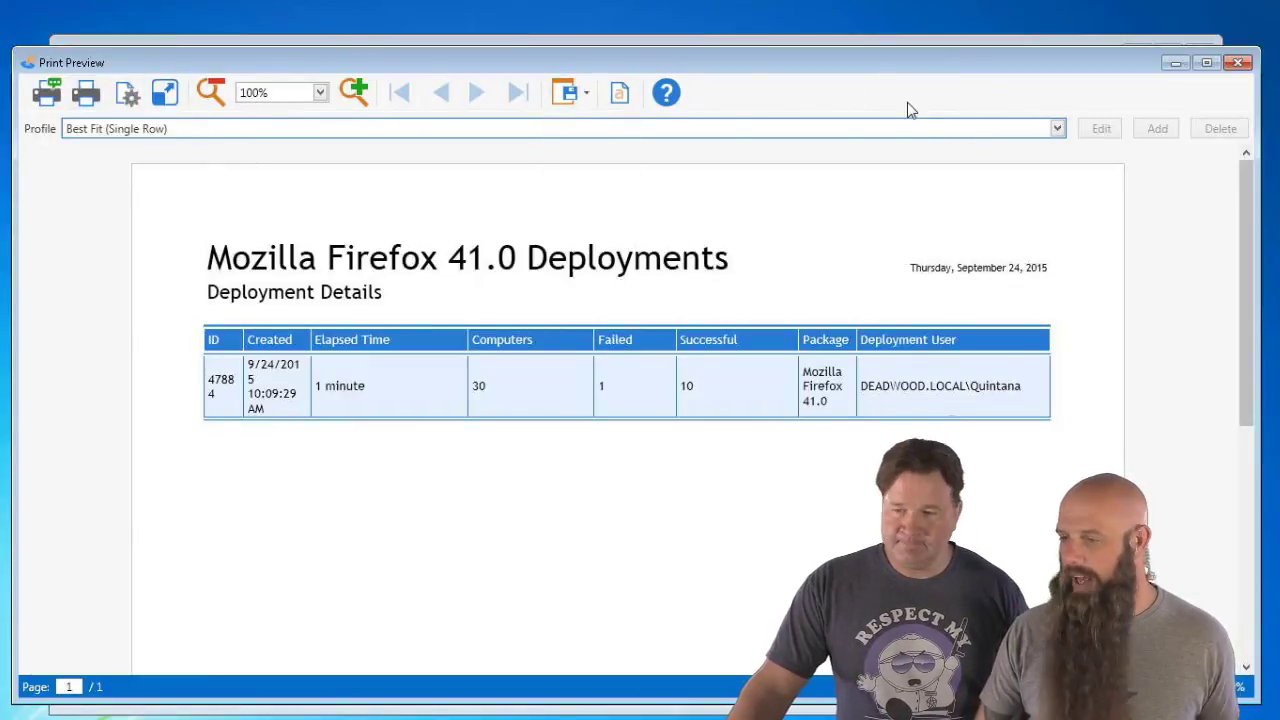
{"action": "left_click", "coordinate": [1238, 62]}
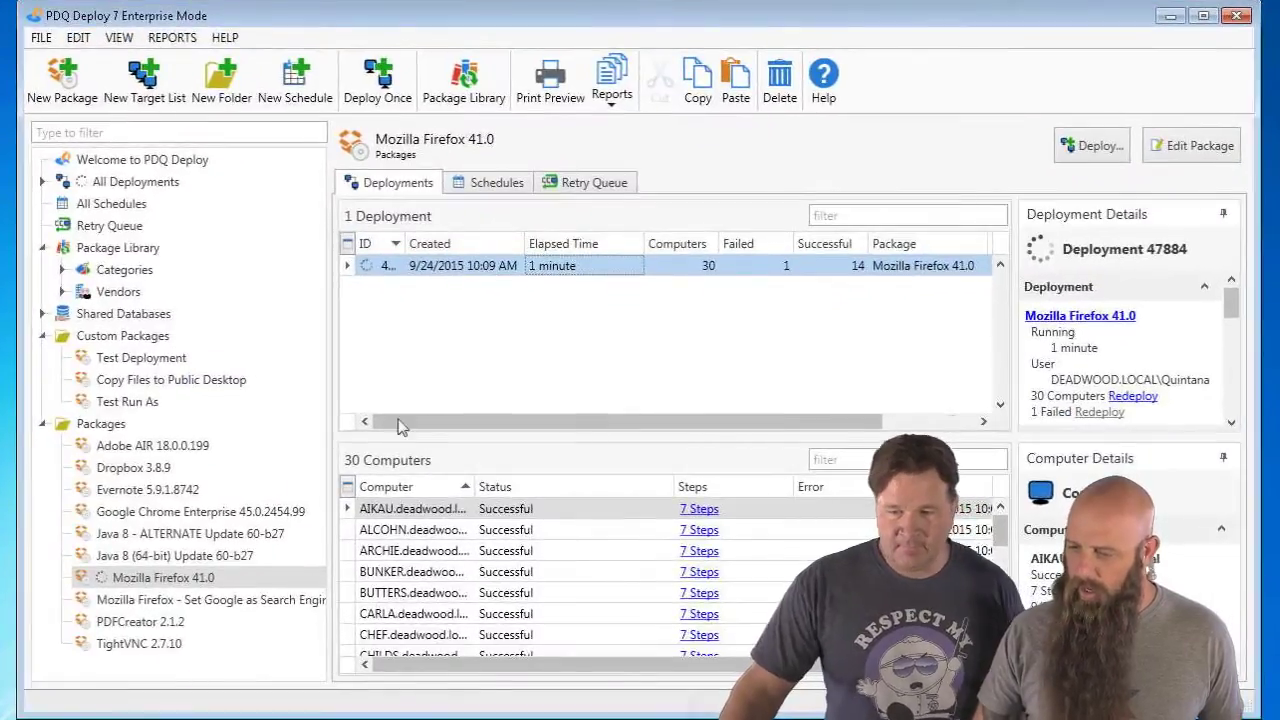
- Hide the Created and Deployment User columns in the deployments grid and preview the report
{"action": "left_click", "coordinate": [443, 270]}
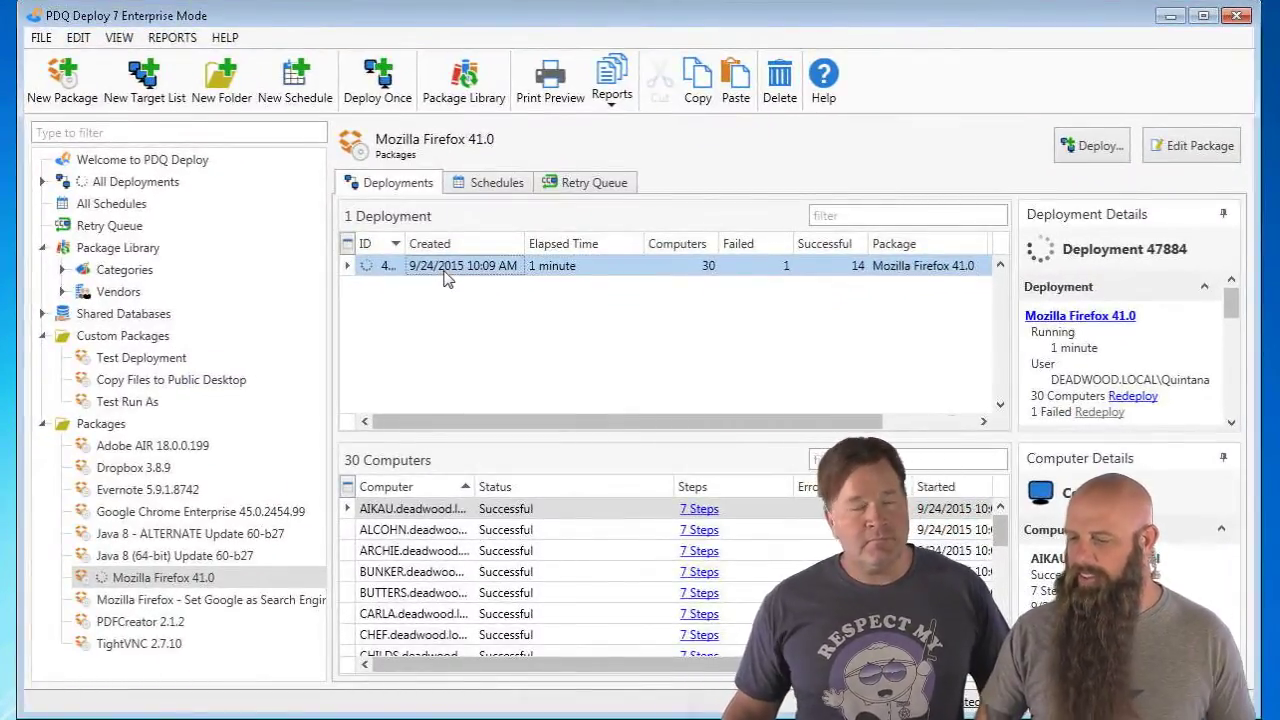
{"action": "left_click", "coordinate": [347, 246]}
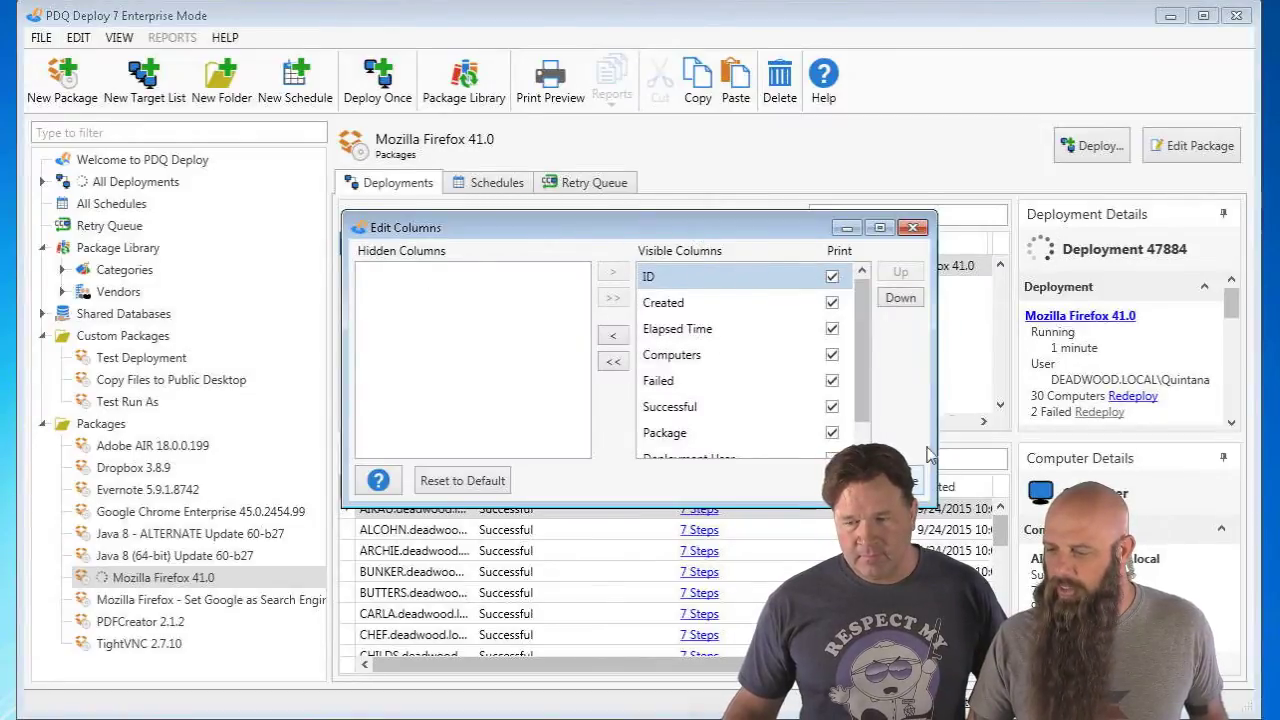
{"action": "left_click", "coordinate": [914, 483]}
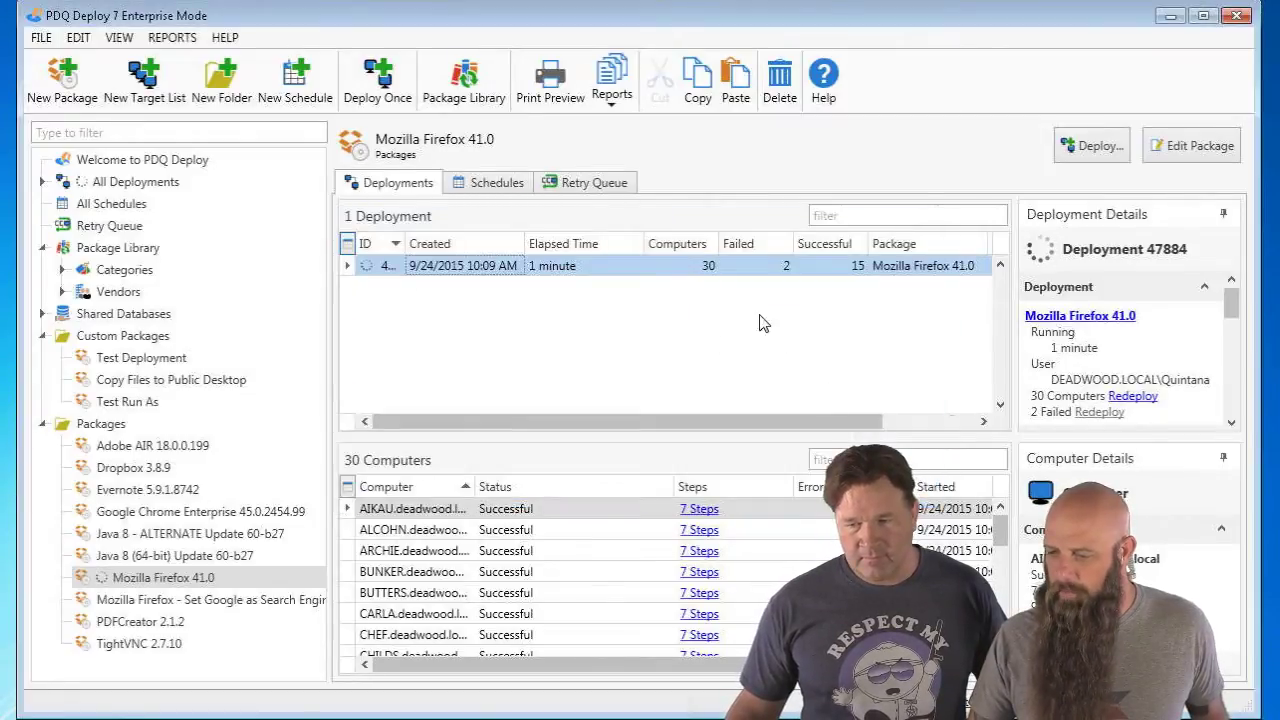
{"action": "left_click", "coordinate": [347, 245]}
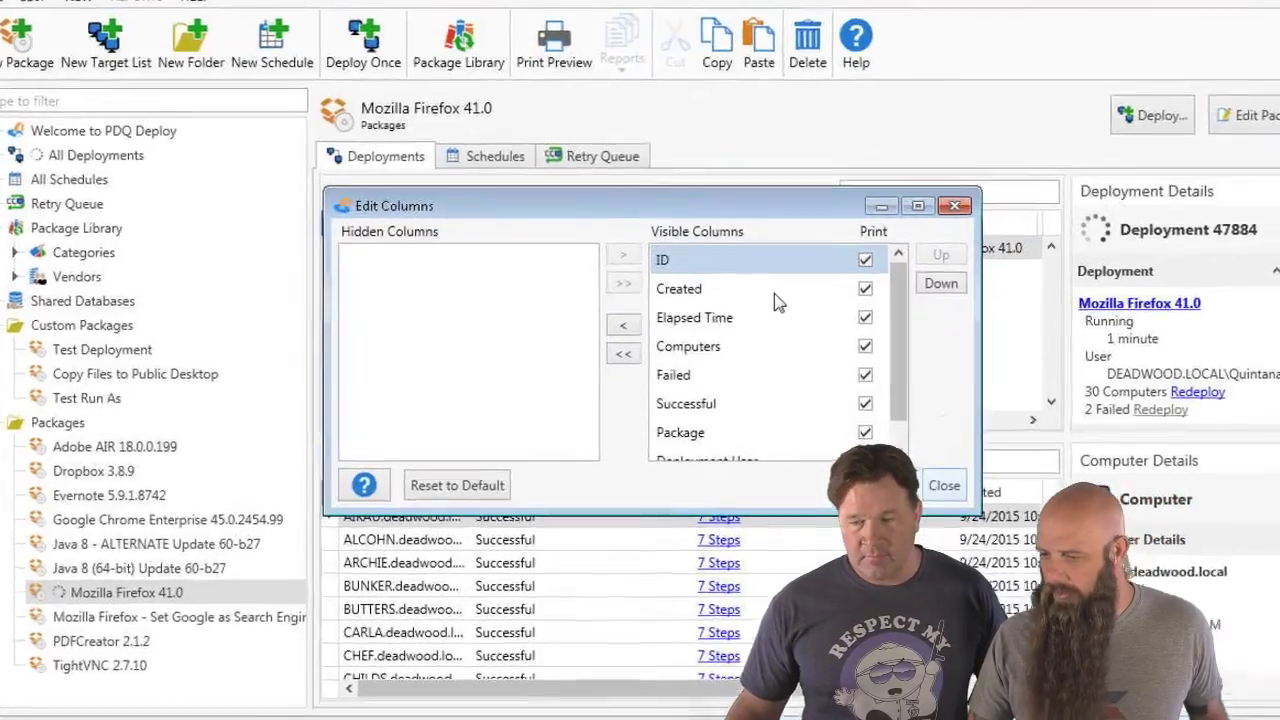
{"action": "left_click", "coordinate": [745, 303]}
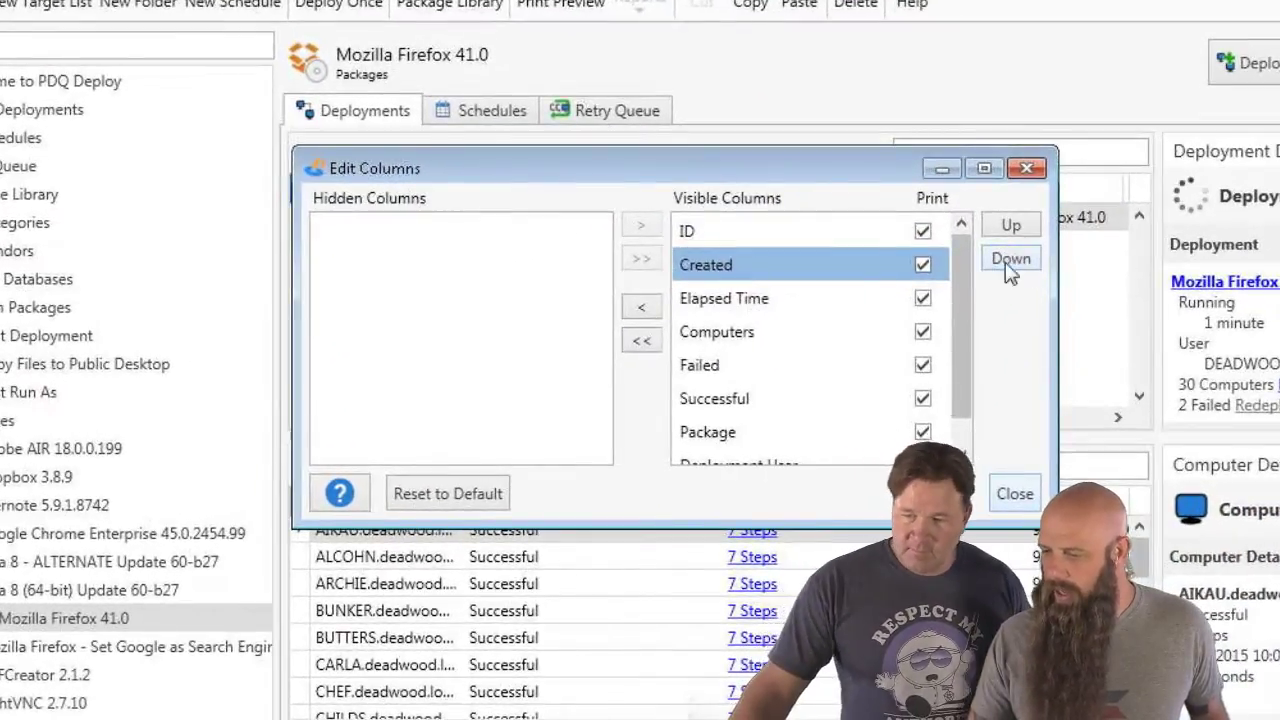
{"action": "left_click", "coordinate": [655, 307]}
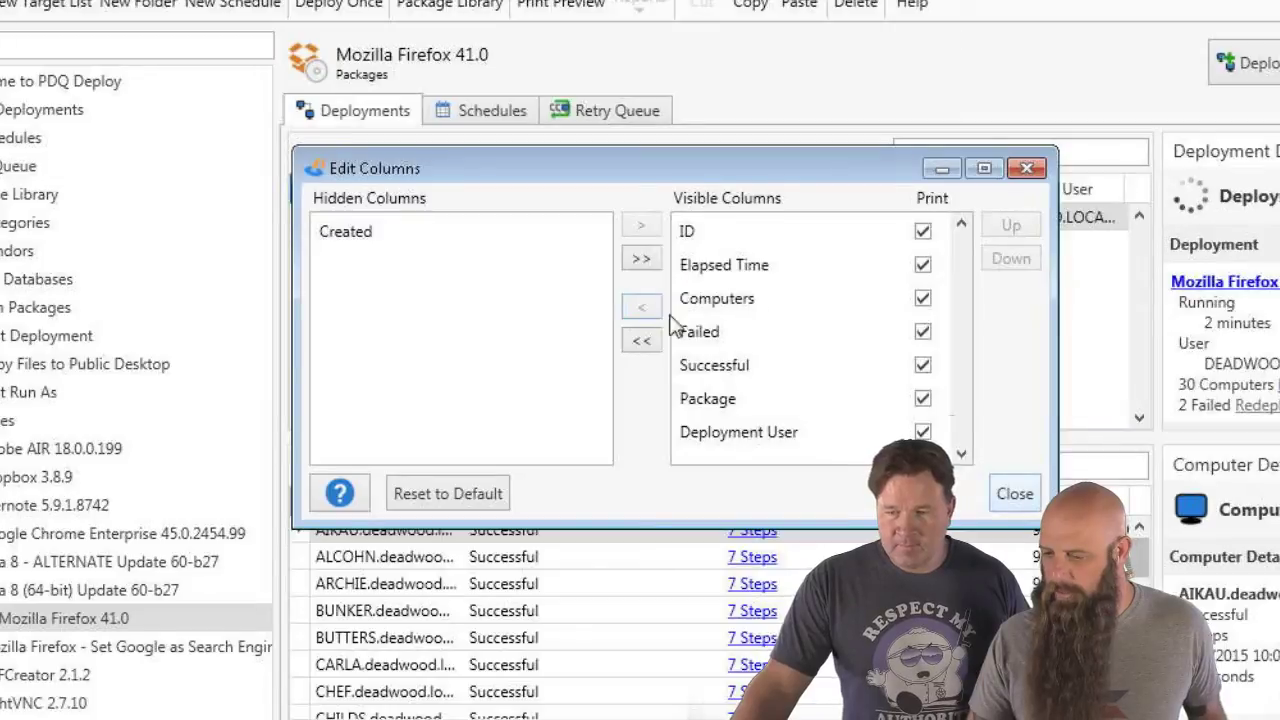
{"action": "left_click", "coordinate": [722, 412]}
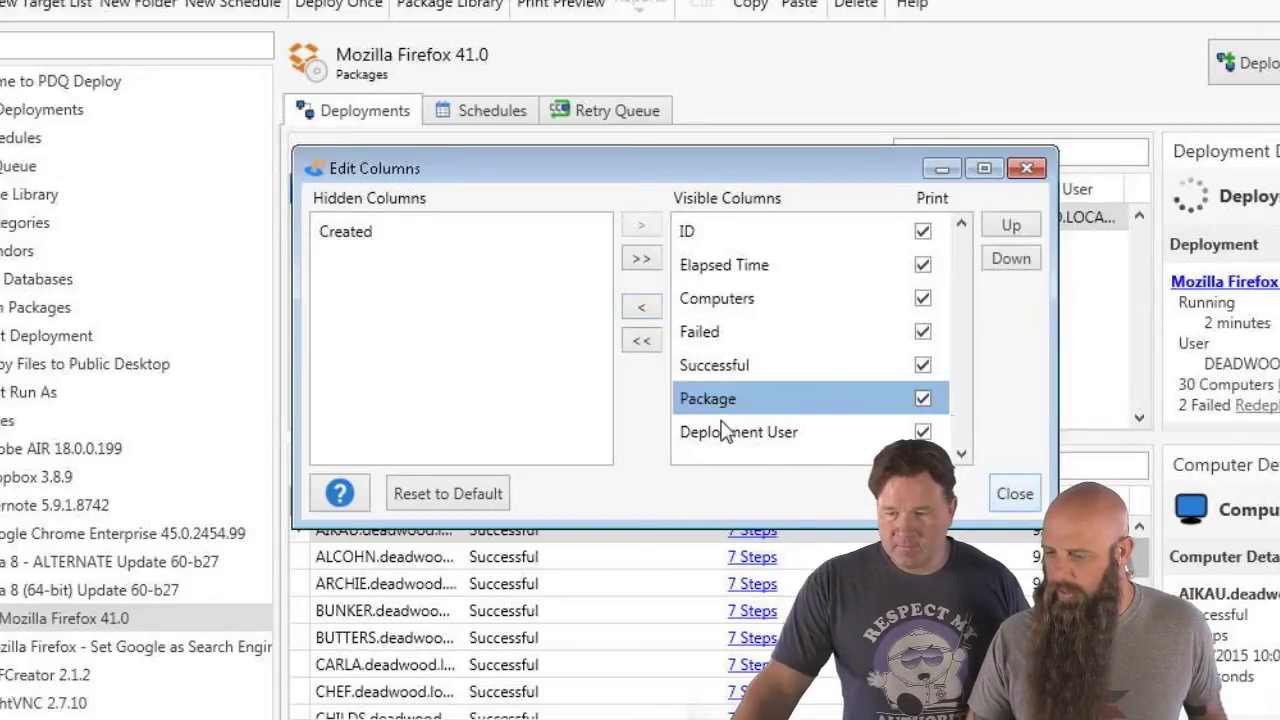
{"action": "left_click", "coordinate": [726, 440]}
{"action": "left_click", "coordinate": [642, 308]}
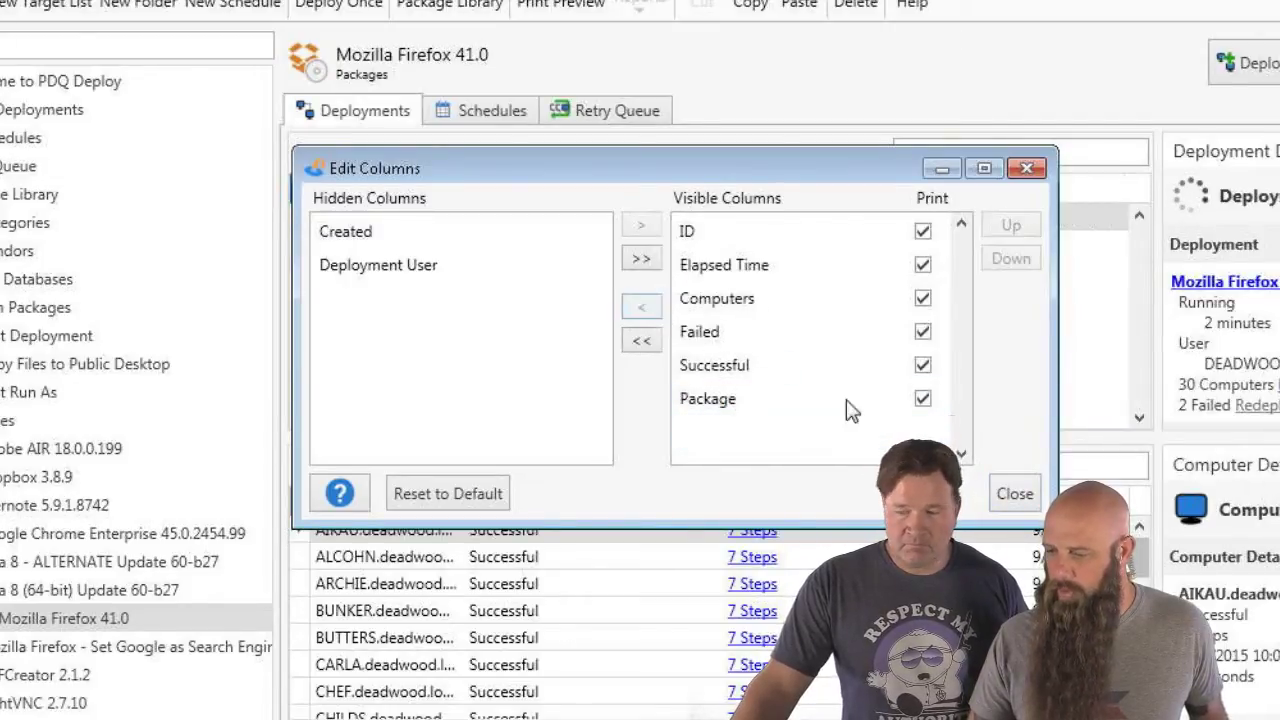
{"action": "left_click", "coordinate": [1014, 494]}
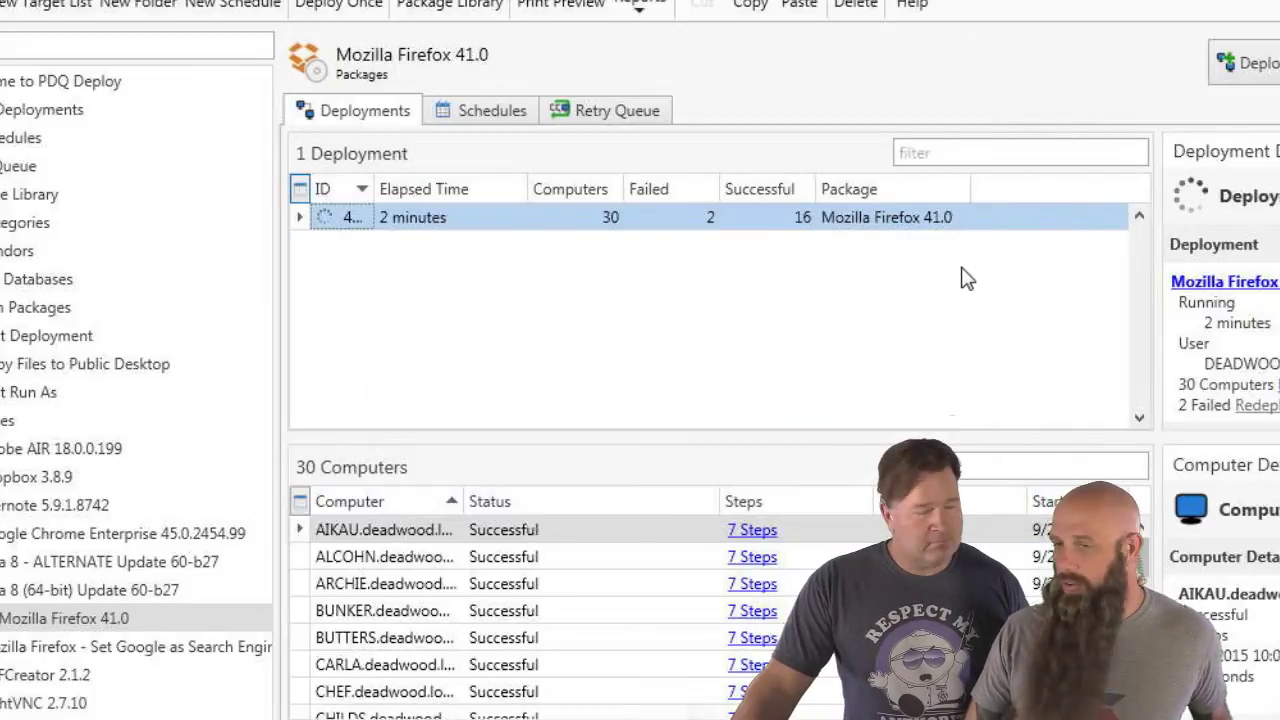
{"action": "left_click", "coordinate": [561, 6]}
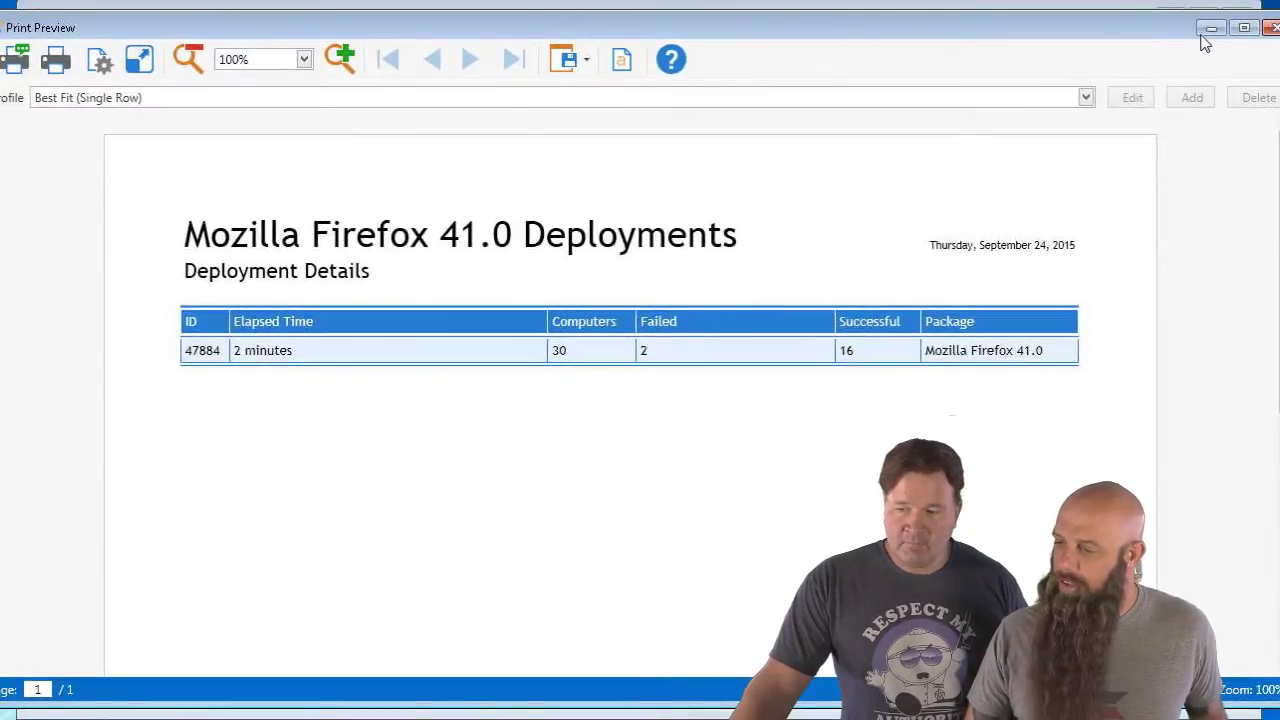
{"action": "left_click", "coordinate": [1273, 28]}
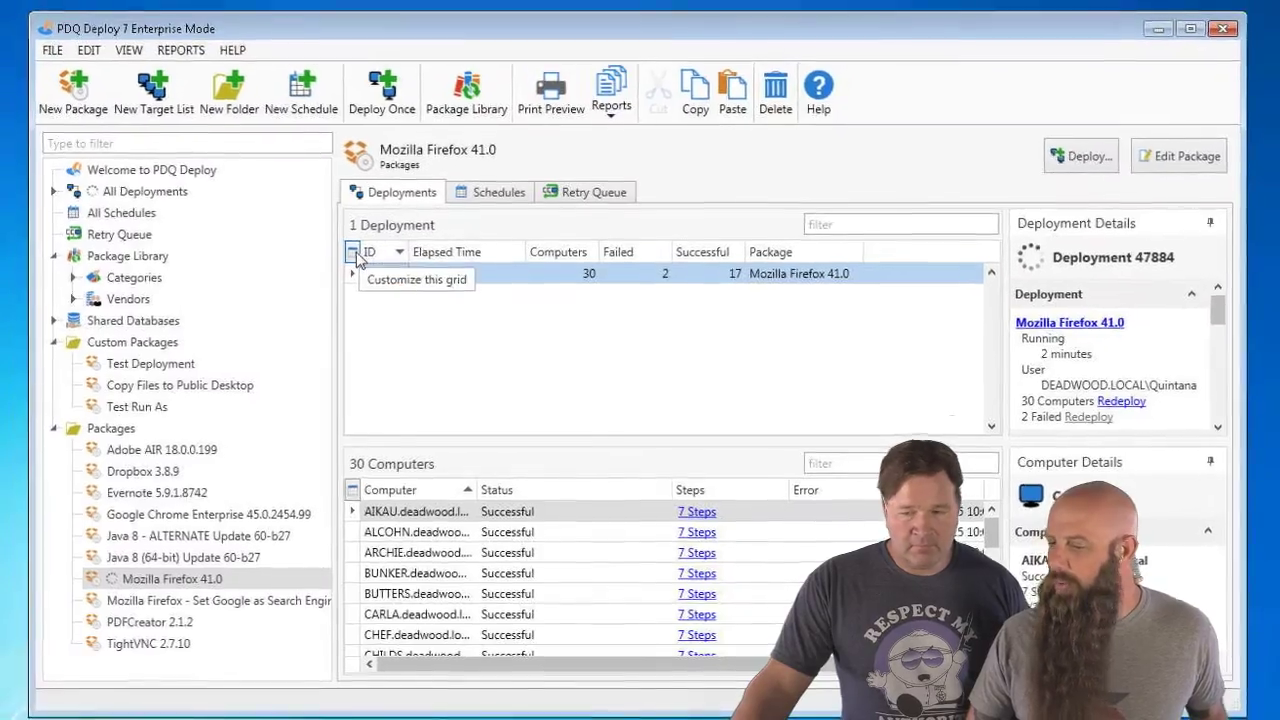
- Reset the grid to default, uncheck printing for Created and Deployment User, and preview again
{"action": "left_click", "coordinate": [354, 253]}
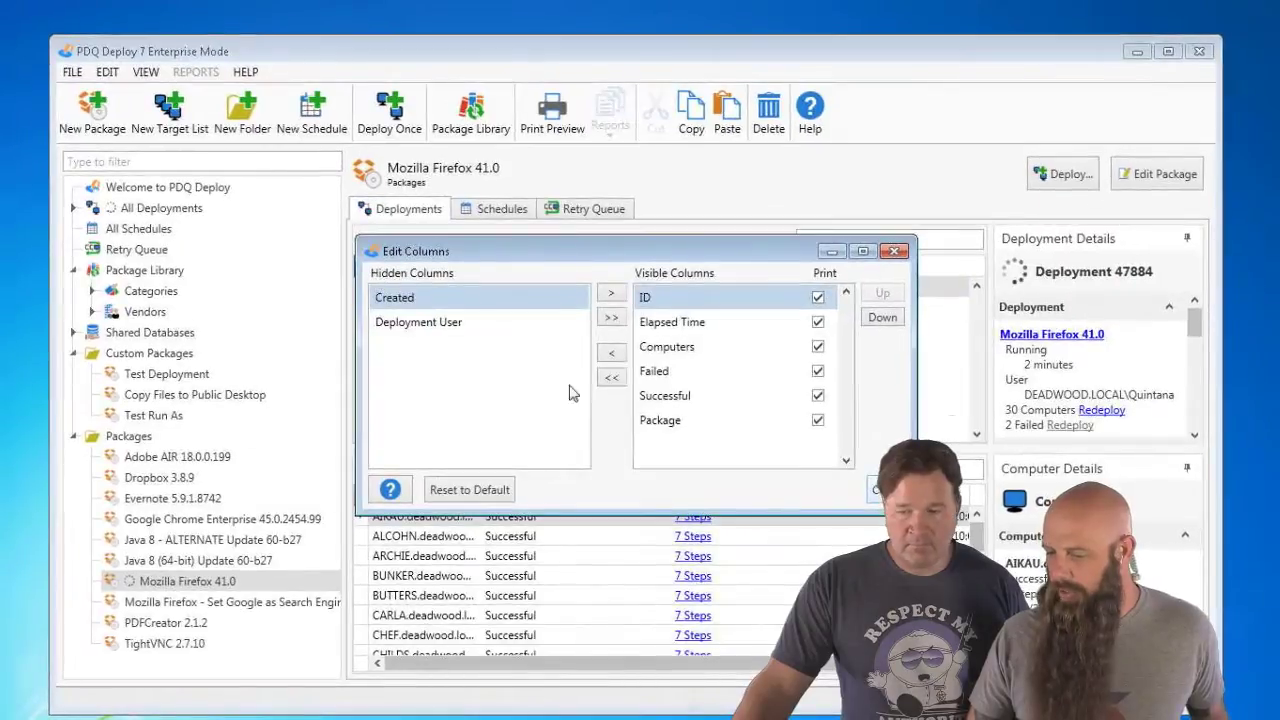
{"action": "left_click", "coordinate": [512, 490]}
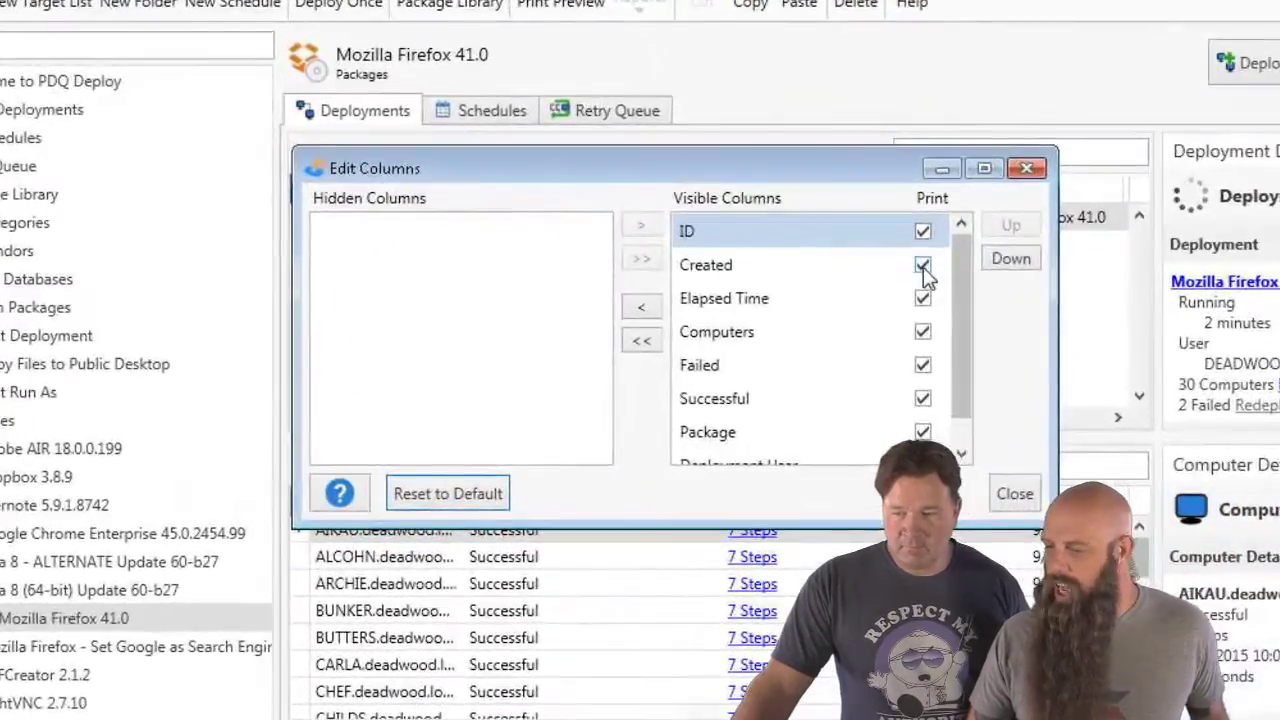
{"action": "left_click", "coordinate": [922, 265]}
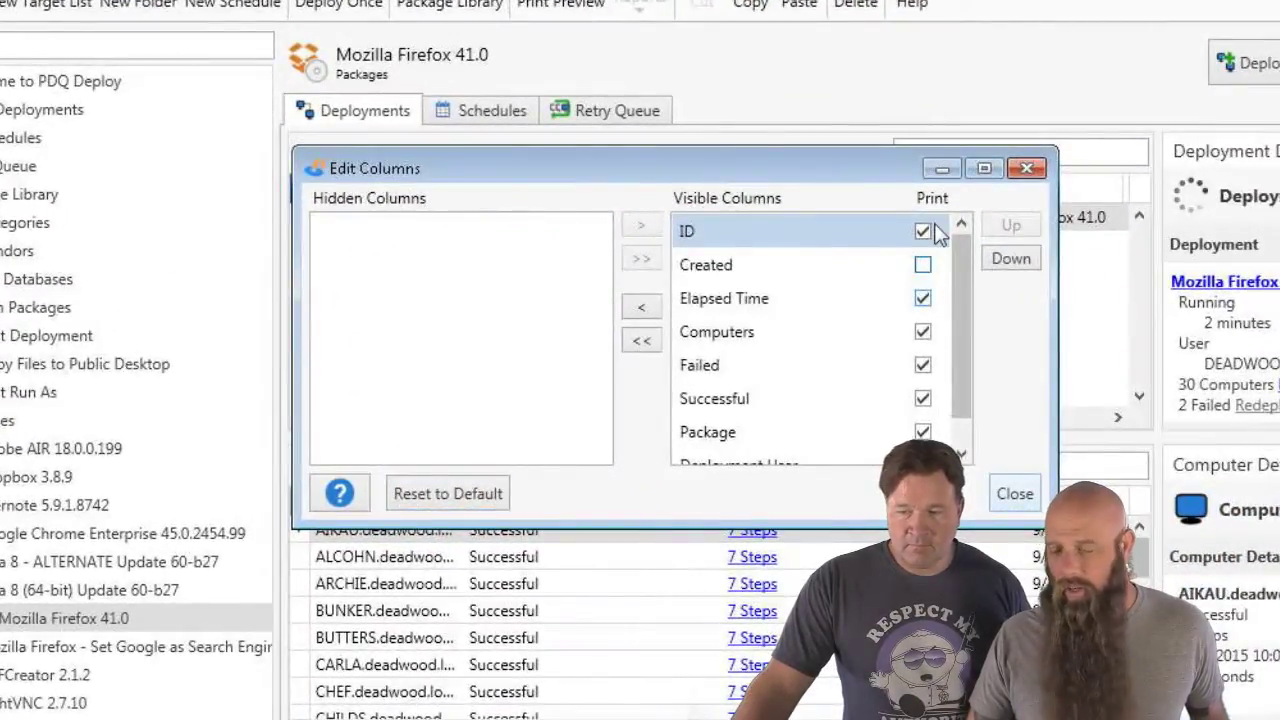
{"action": "scroll", "coordinate": [922, 432], "scroll_direction": "down", "scroll_amount": 1}
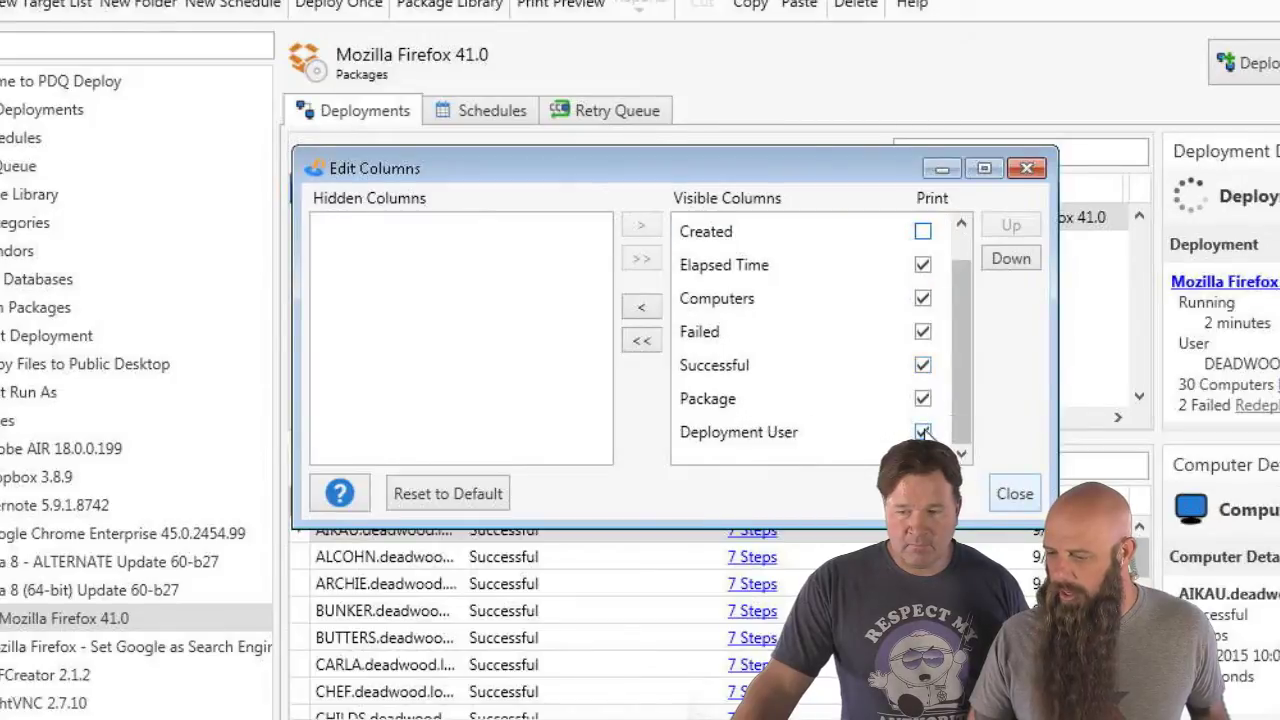
{"action": "left_click", "coordinate": [1014, 494]}
{"action": "left_click", "coordinate": [586, 5]}
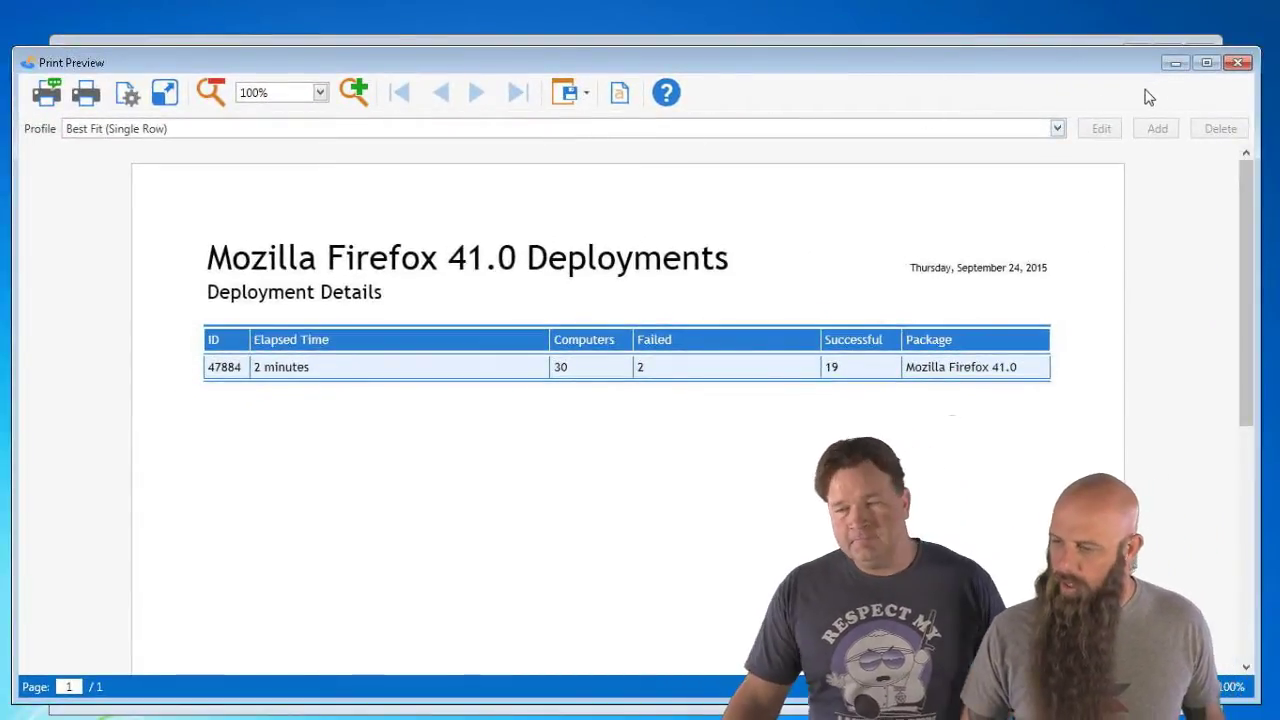
{"action": "left_click", "coordinate": [1237, 63]}
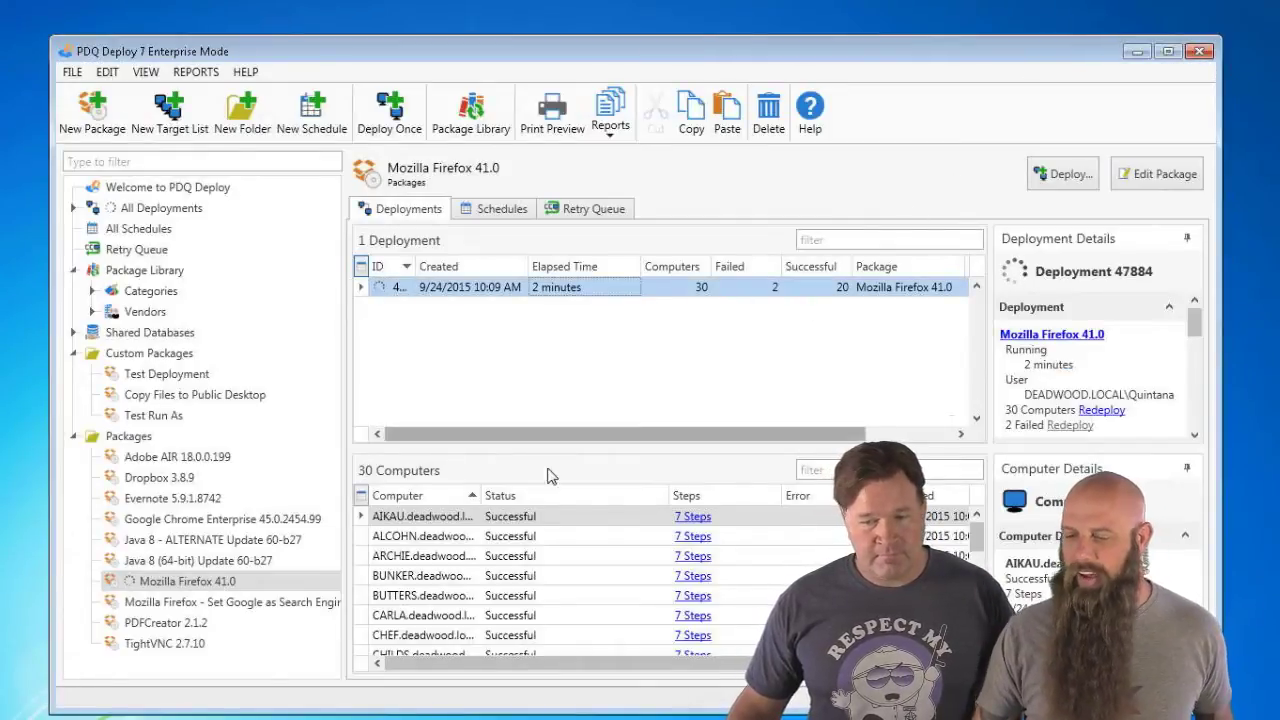
{"action": "left_click", "coordinate": [524, 519]}
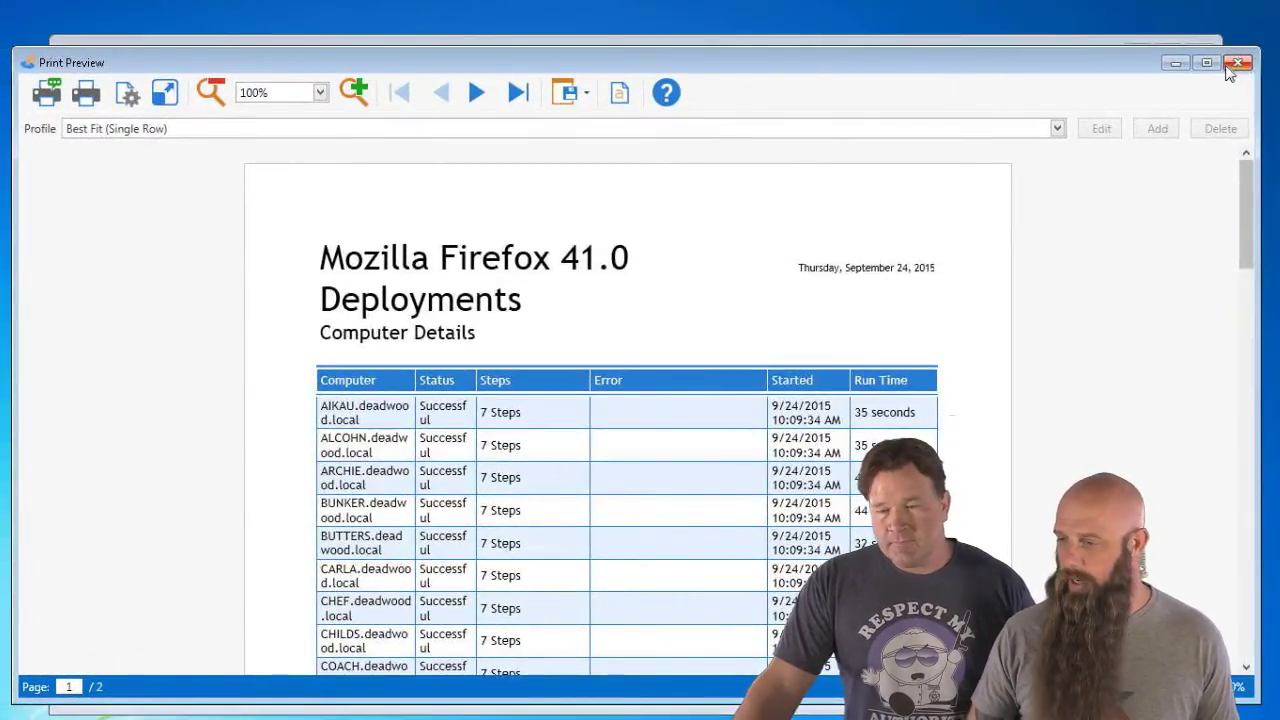
{"action": "left_click", "coordinate": [1239, 64]}
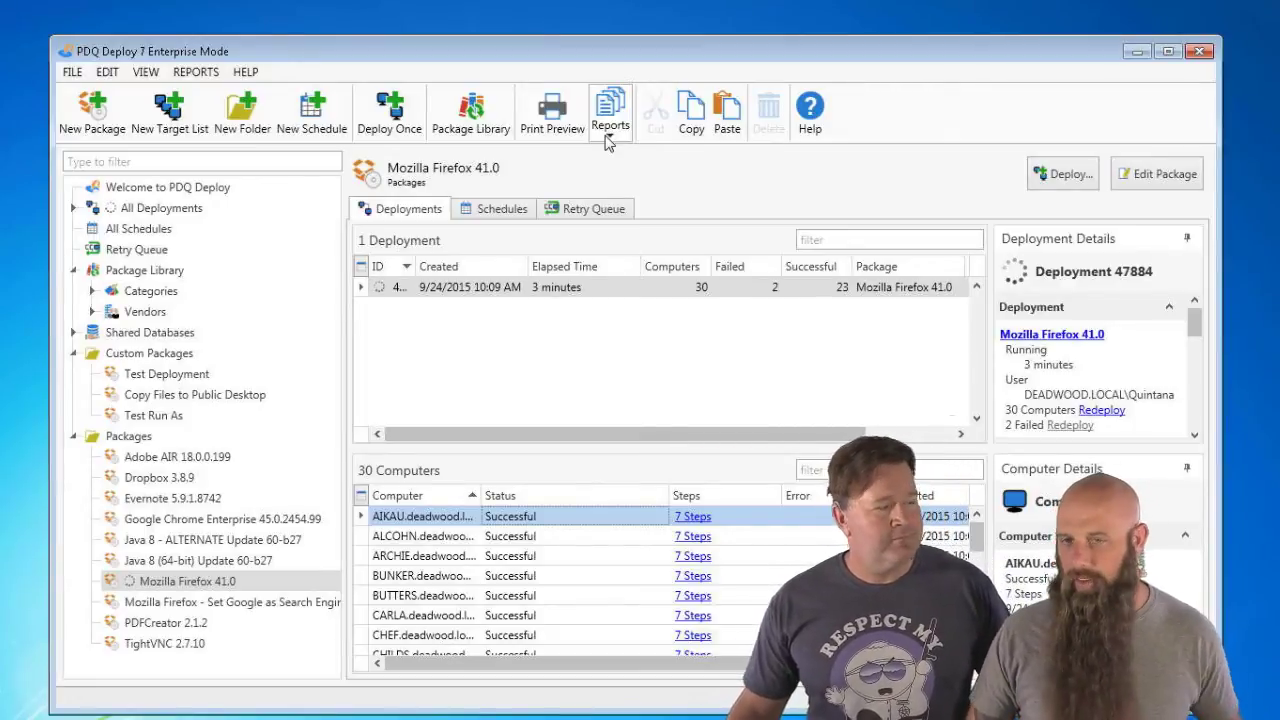
- Generate the Deployment Details Summary report for the Firefox 41.0 deployment
{"action": "left_click", "coordinate": [609, 112]}
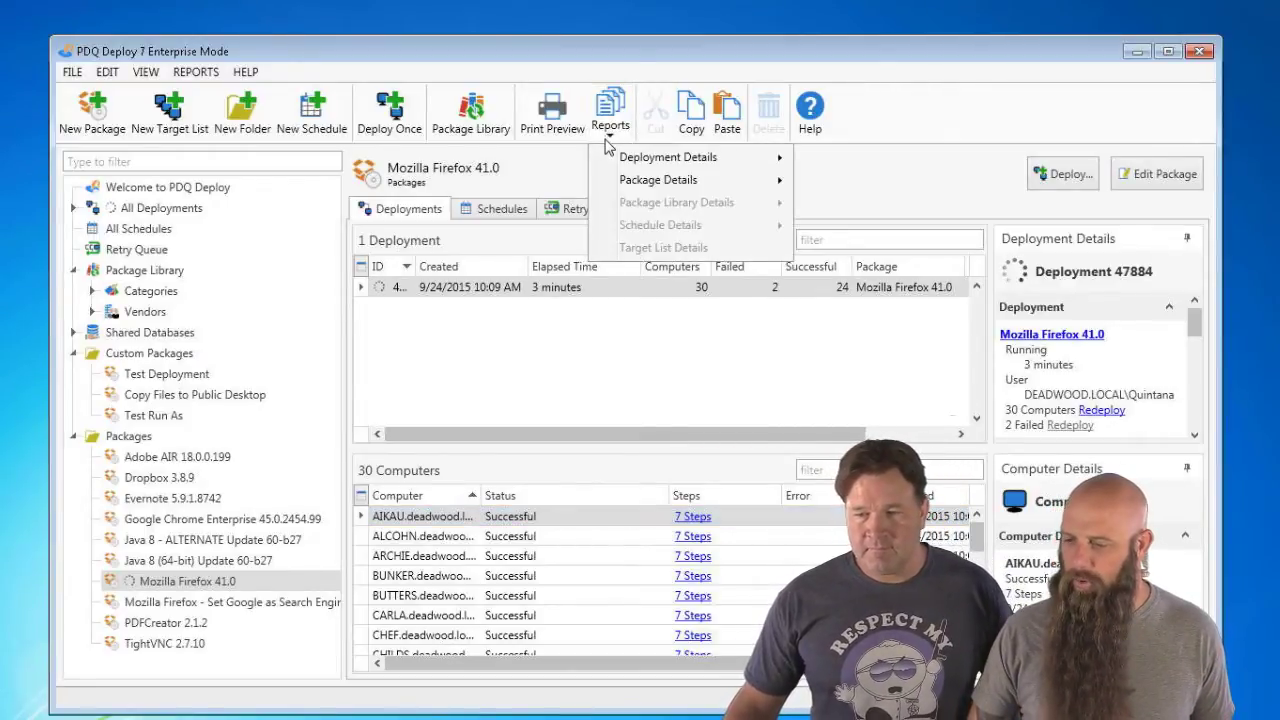
{"action": "mouse_move", "coordinate": [655, 162]}
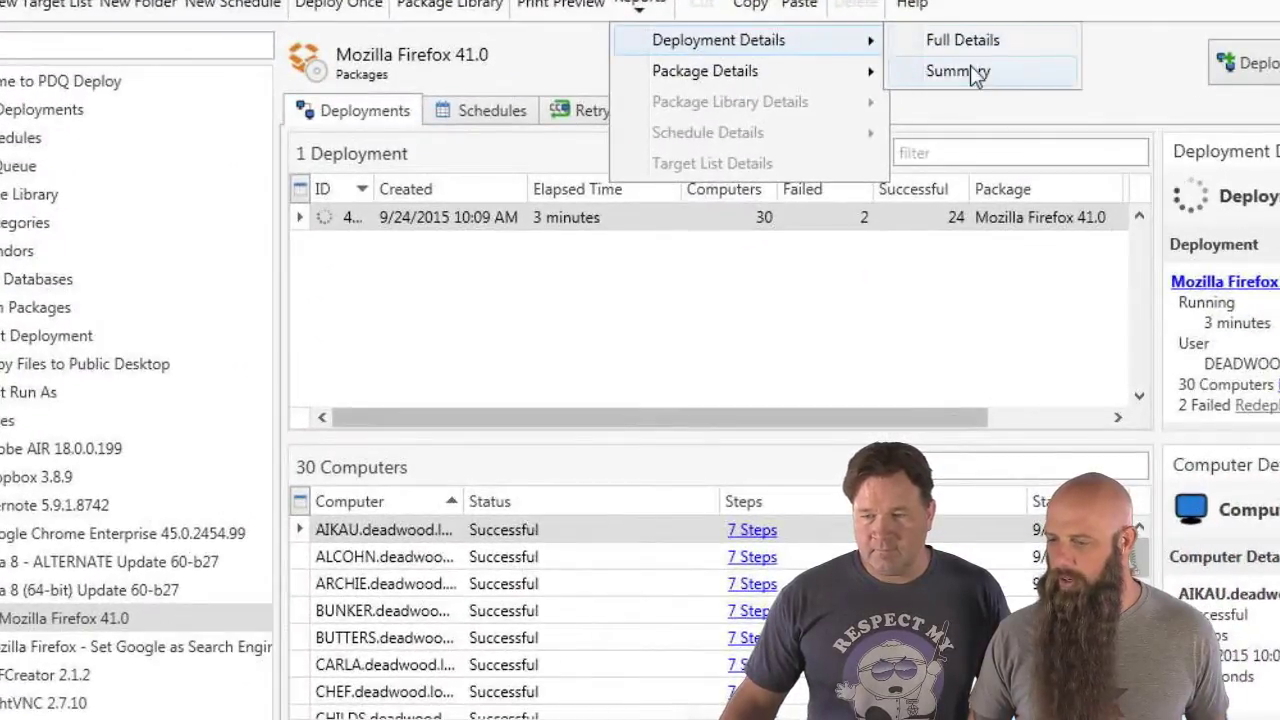
{"action": "left_click", "coordinate": [972, 72]}
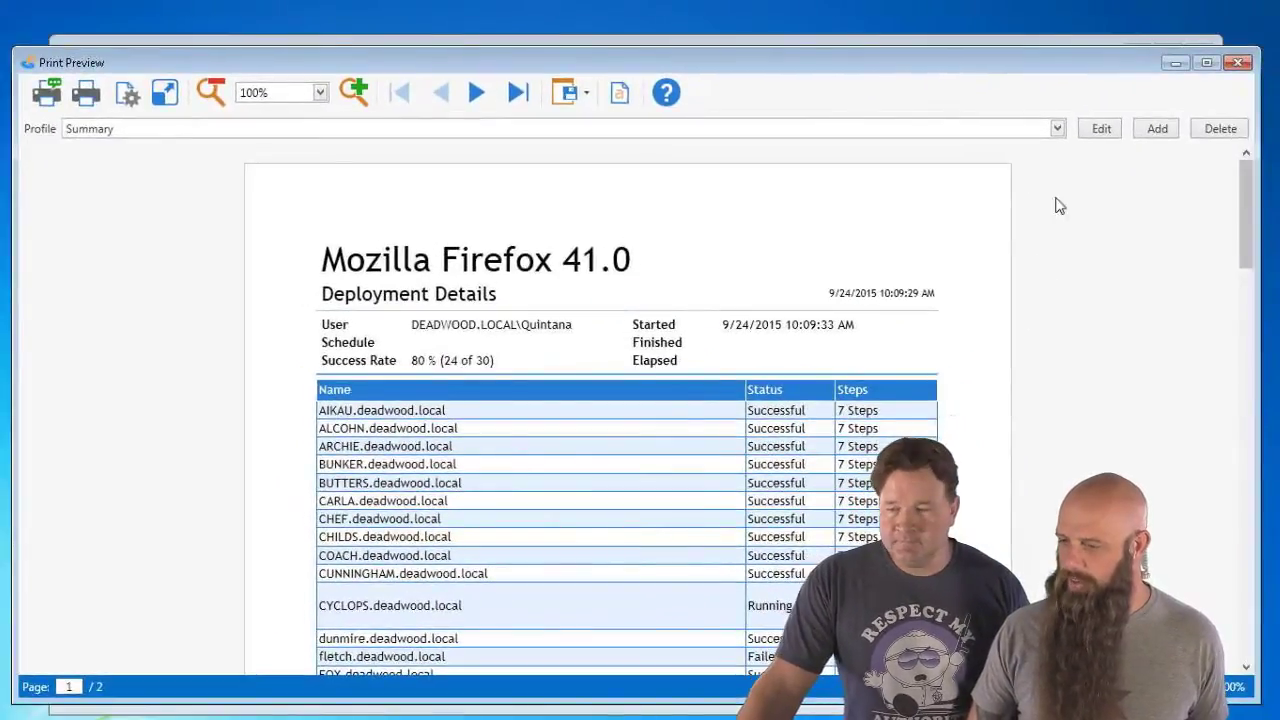
- Open the Summary report profile, discard the edits, and show the report profile list
{"action": "left_click", "coordinate": [1101, 130]}
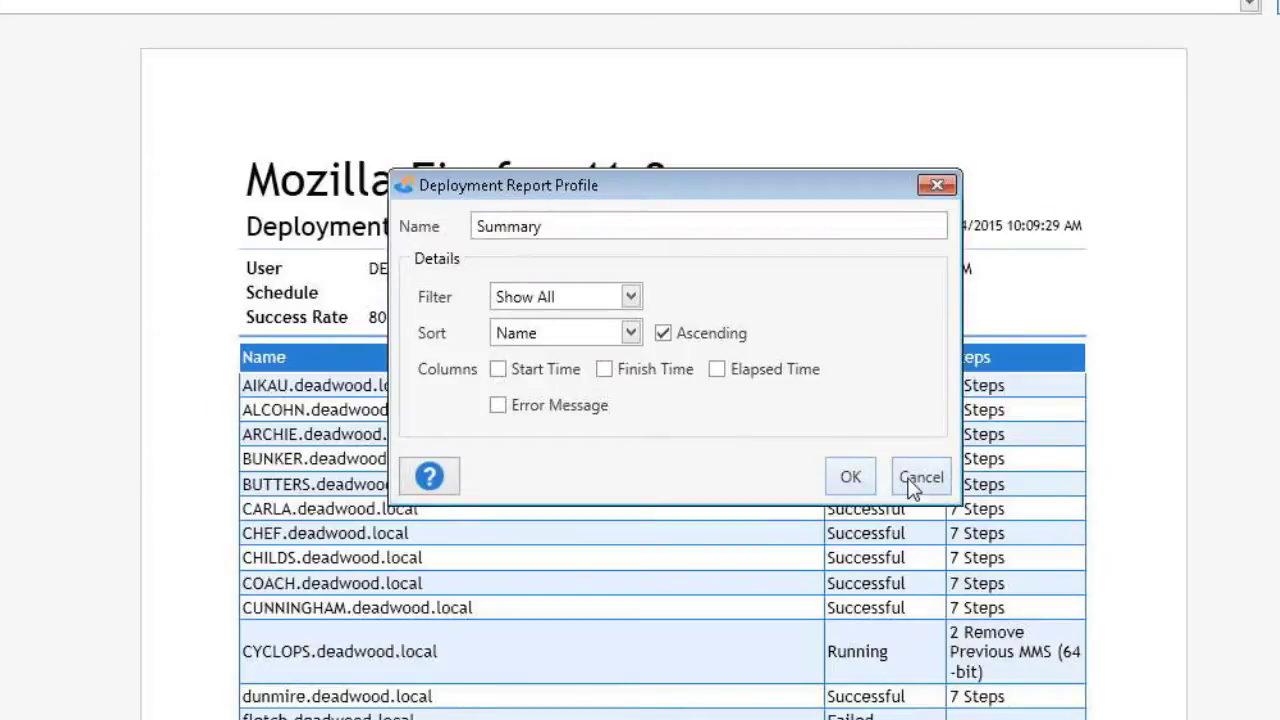
{"action": "left_click", "coordinate": [912, 485]}
{"action": "left_click", "coordinate": [380, 8]}
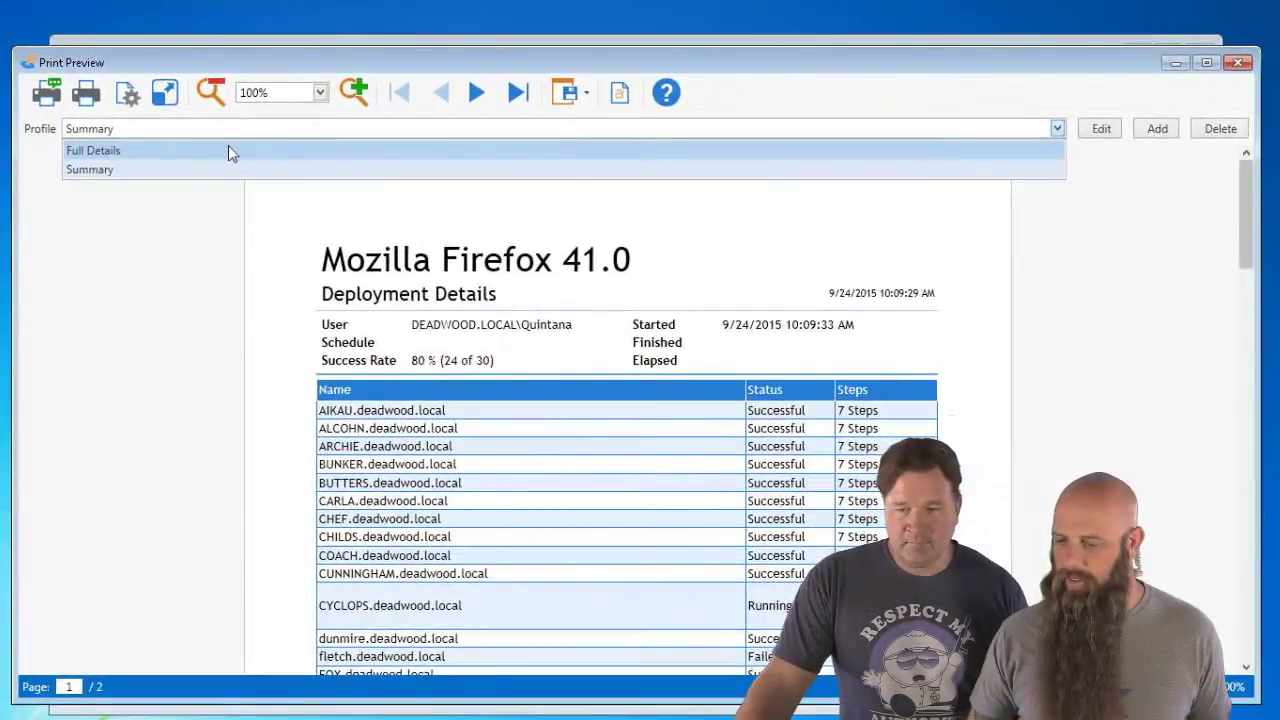
- Switch the report to the Full Details profile without the Finish Time column, and accept the page setup
{"action": "left_click", "coordinate": [200, 114]}
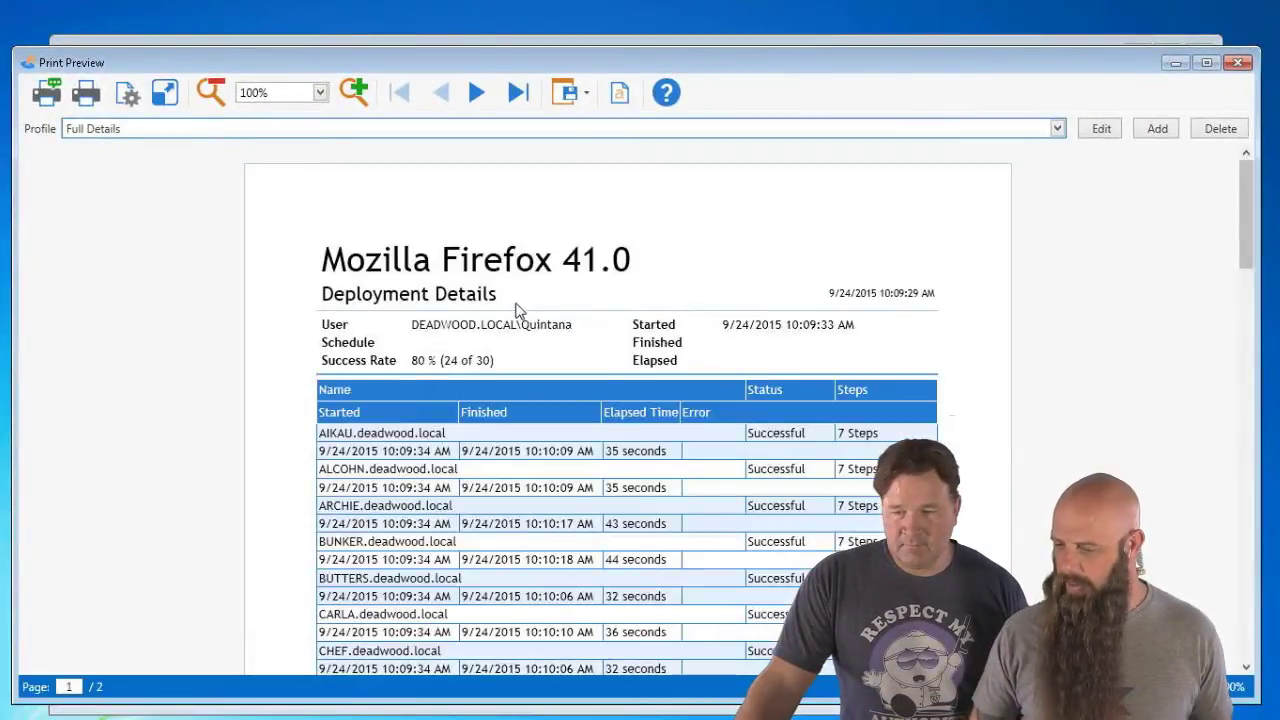
{"action": "left_click", "coordinate": [1102, 136]}
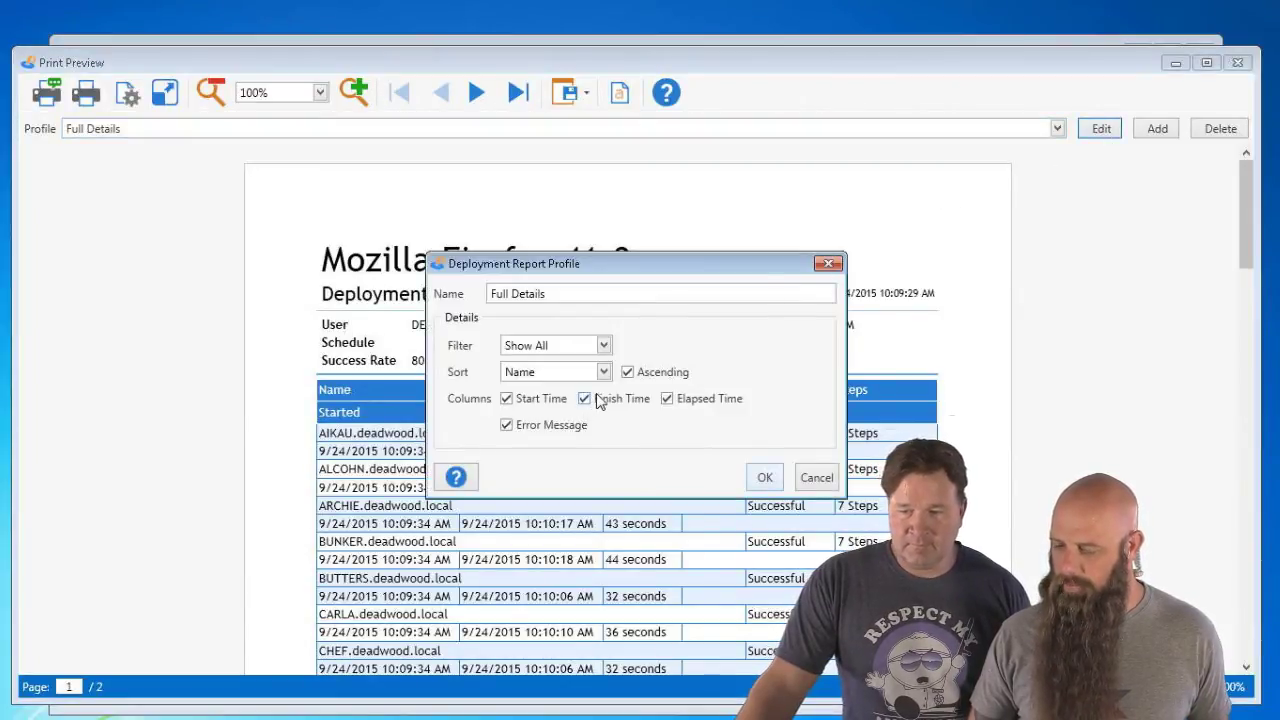
{"action": "left_click", "coordinate": [588, 399]}
{"action": "left_click", "coordinate": [760, 477]}
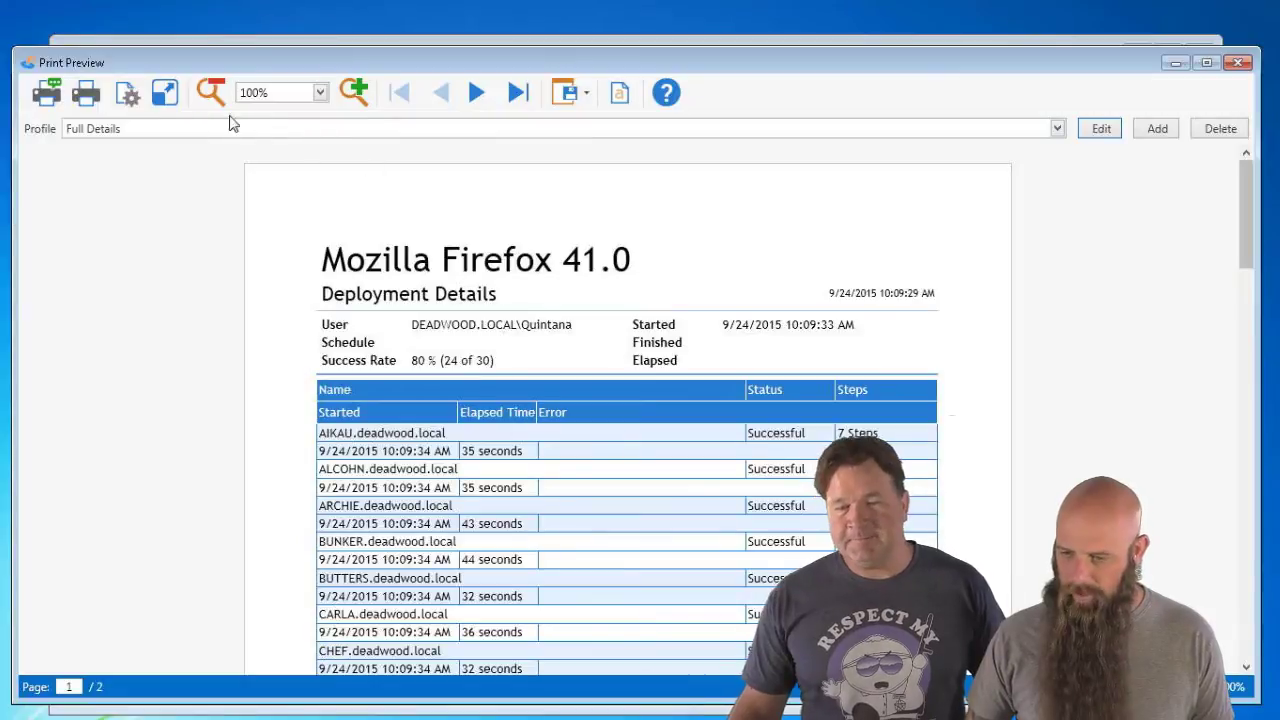
{"action": "left_click", "coordinate": [127, 95]}
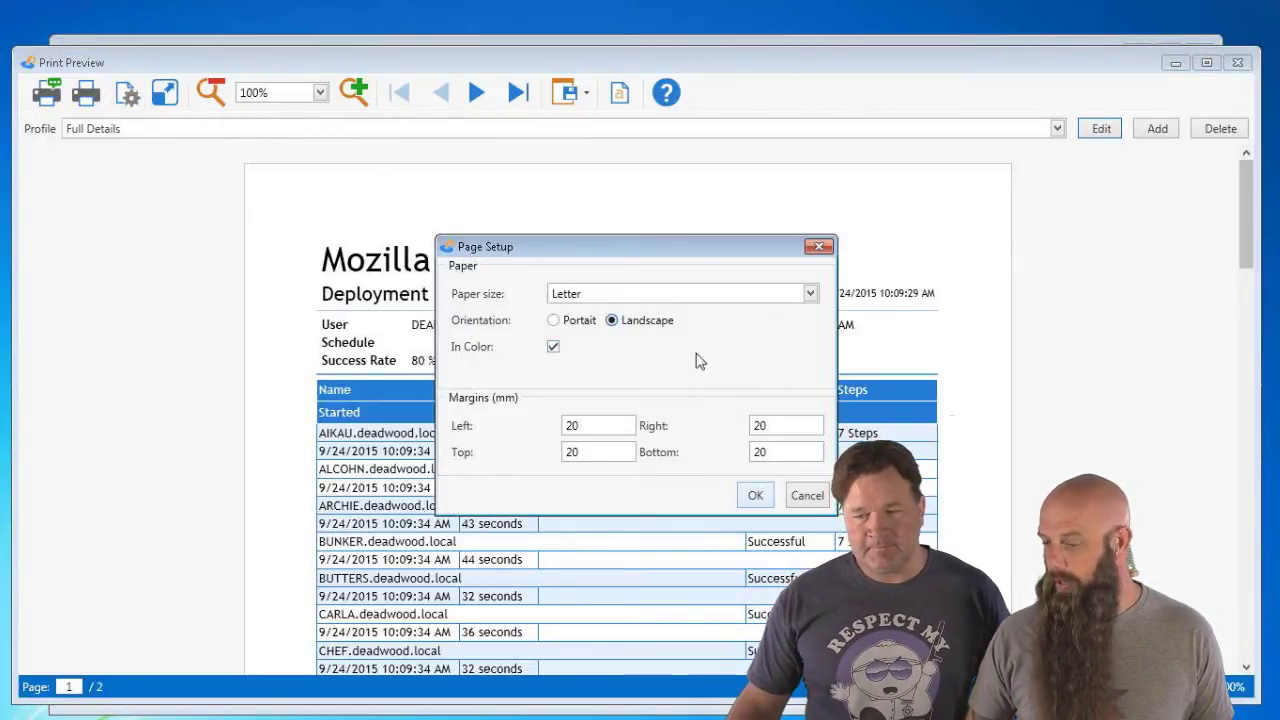
{"action": "left_click", "coordinate": [755, 496]}
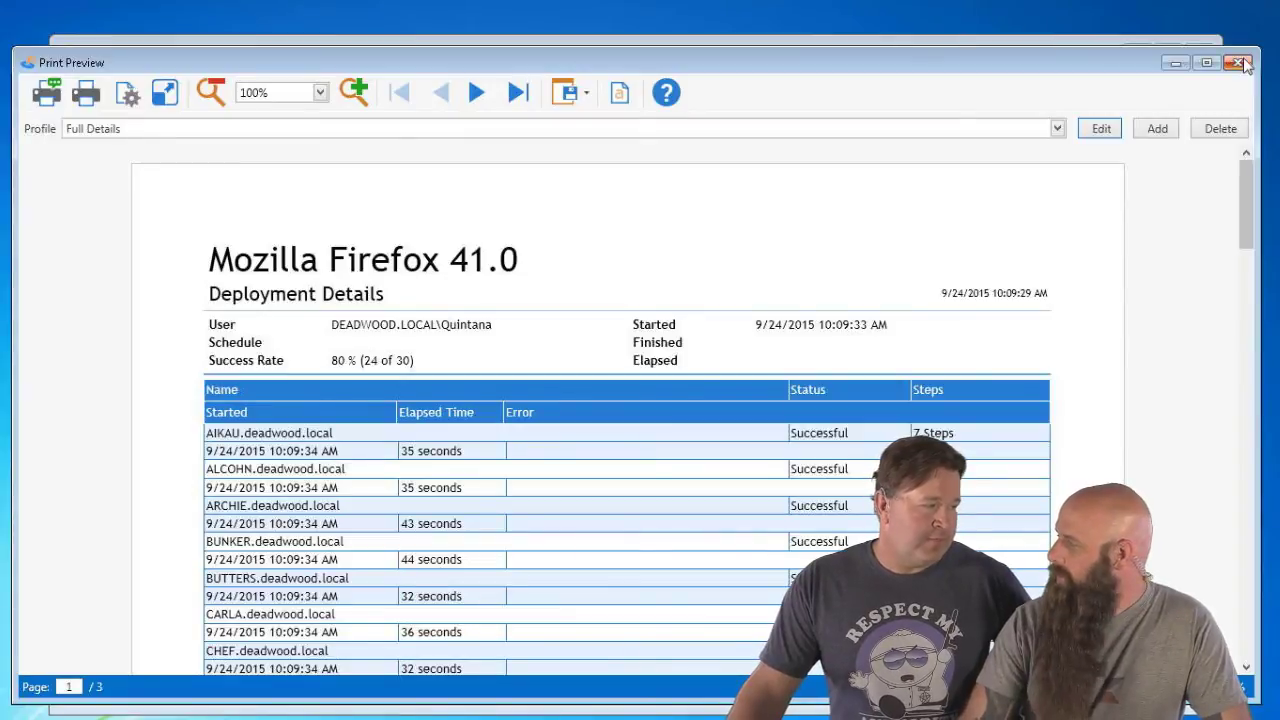
- Close the report preview and select the Mozilla Firefox 41.0 package
{"action": "left_click", "coordinate": [1240, 63]}
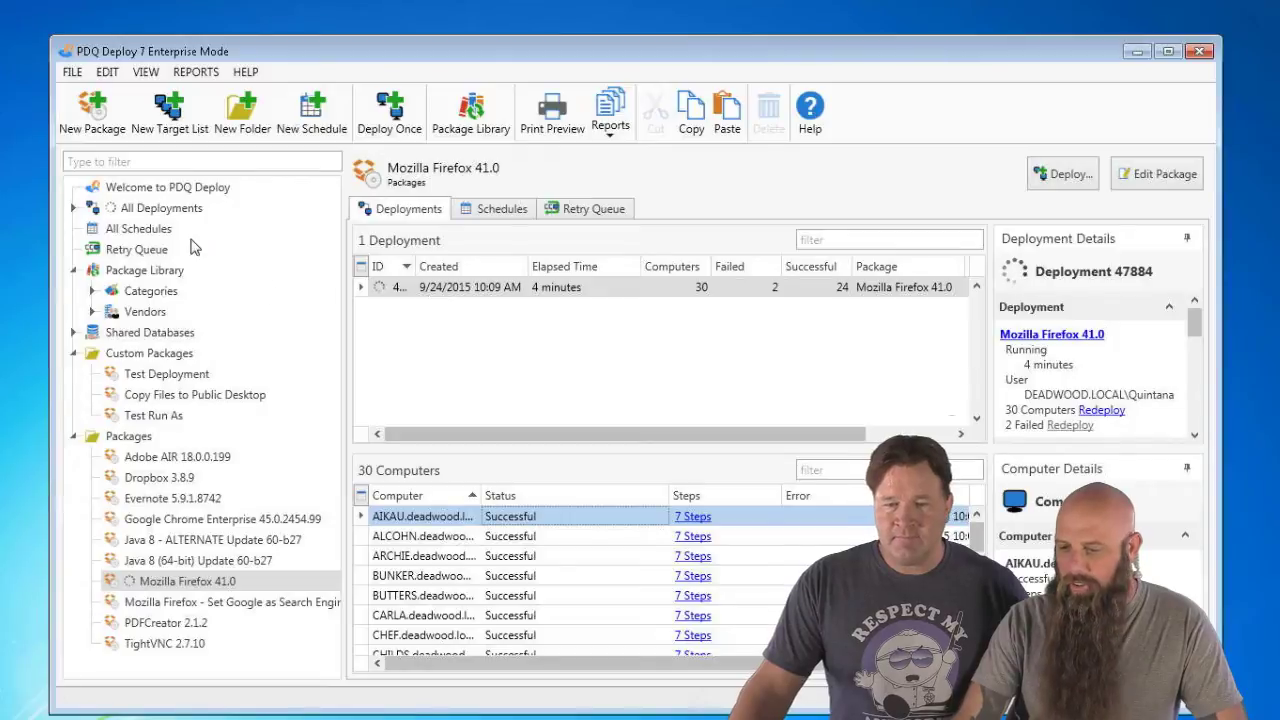
{"action": "left_click", "coordinate": [174, 586]}
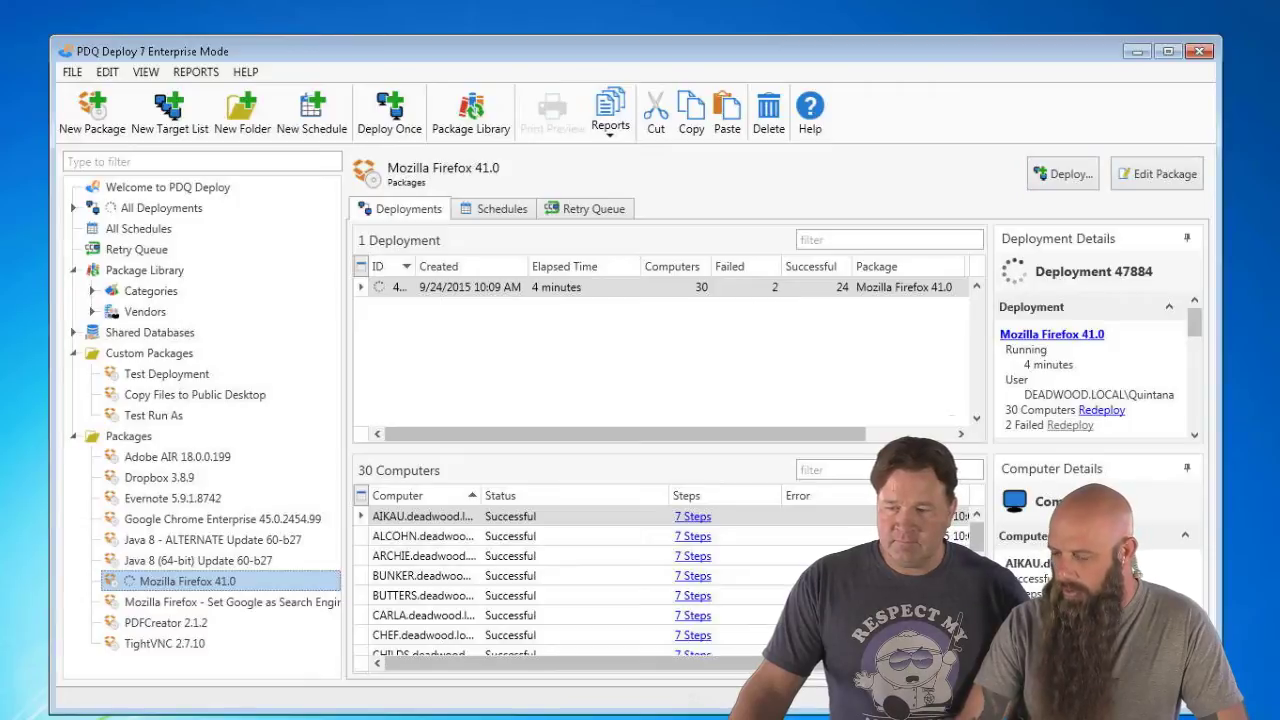
{"action": "left_click_drag", "start_coordinate": [976, 539], "coordinate": [976, 584]}
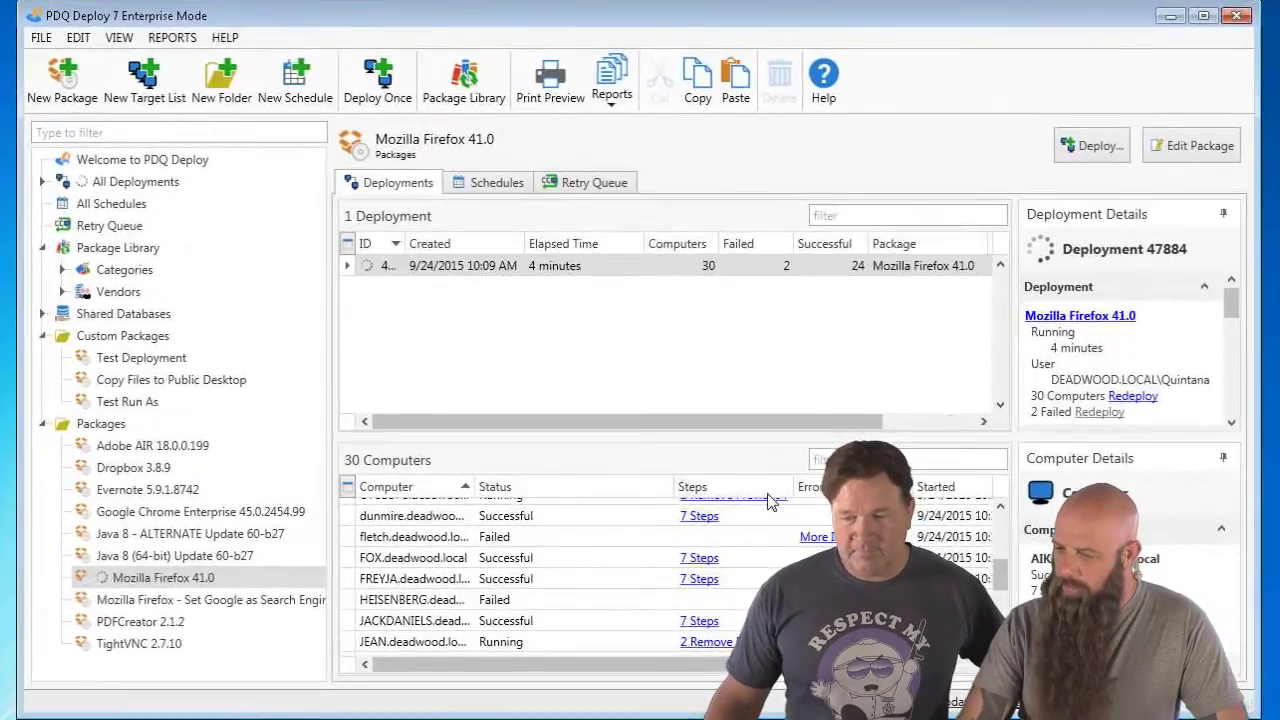
- Create a new schedule for the package named 'Firefox'
{"action": "left_click", "coordinate": [1100, 158]}
{"action": "left_click", "coordinate": [1098, 200]}
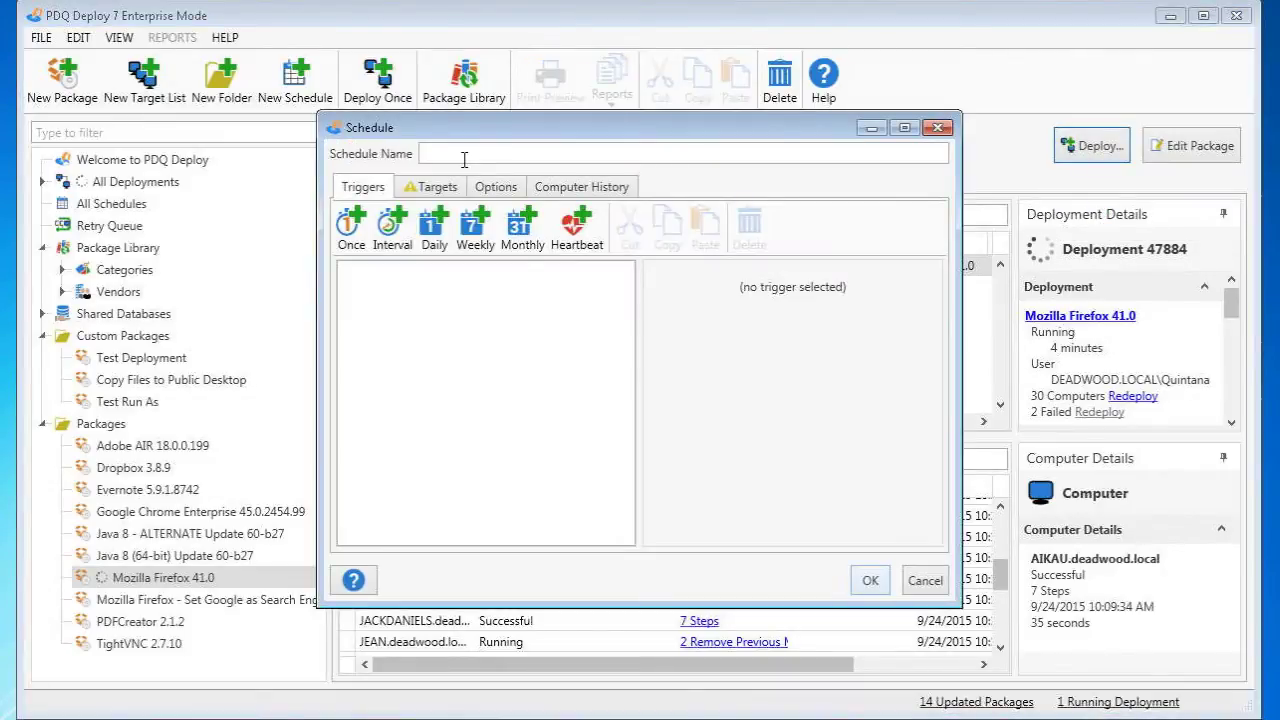
{"action": "left_click", "coordinate": [463, 158]}
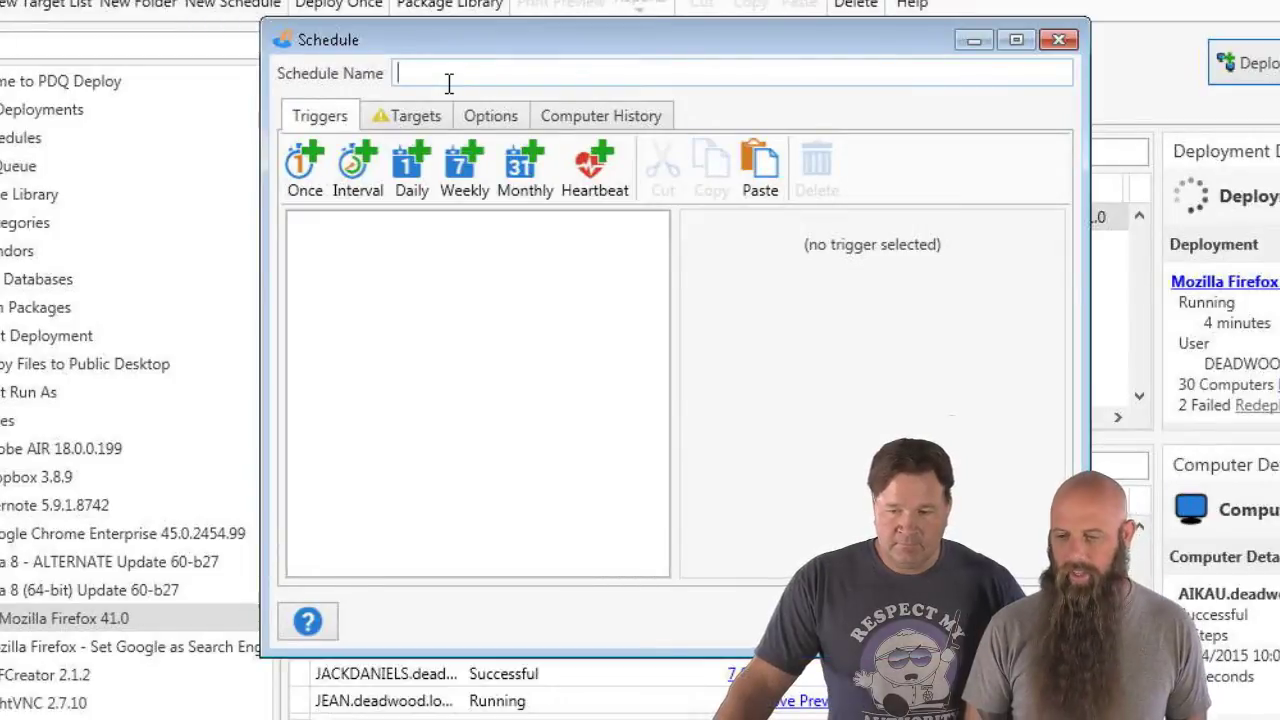
{"action": "type", "text": "Firefox"}
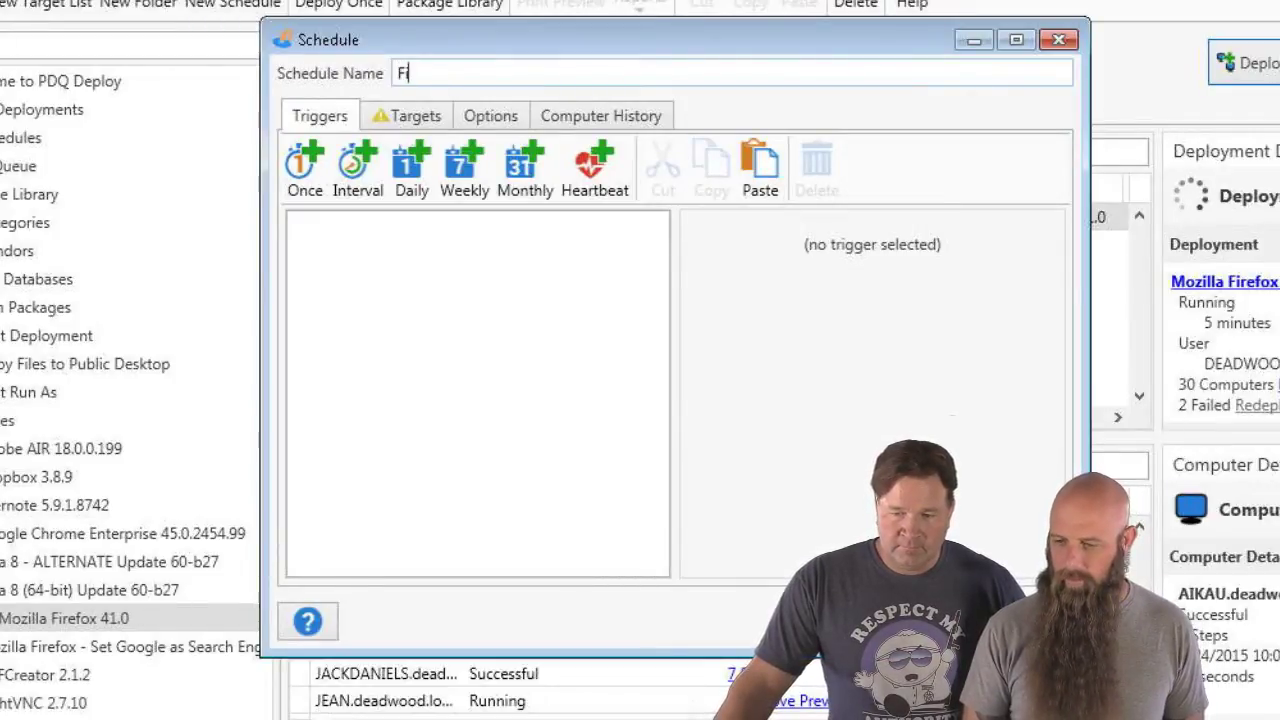
- Link the schedule's targets to the PDQ Inventory collection Applications > Internet Browsers > Mozilla Firefox (Old)
{"action": "left_click", "coordinate": [403, 118]}
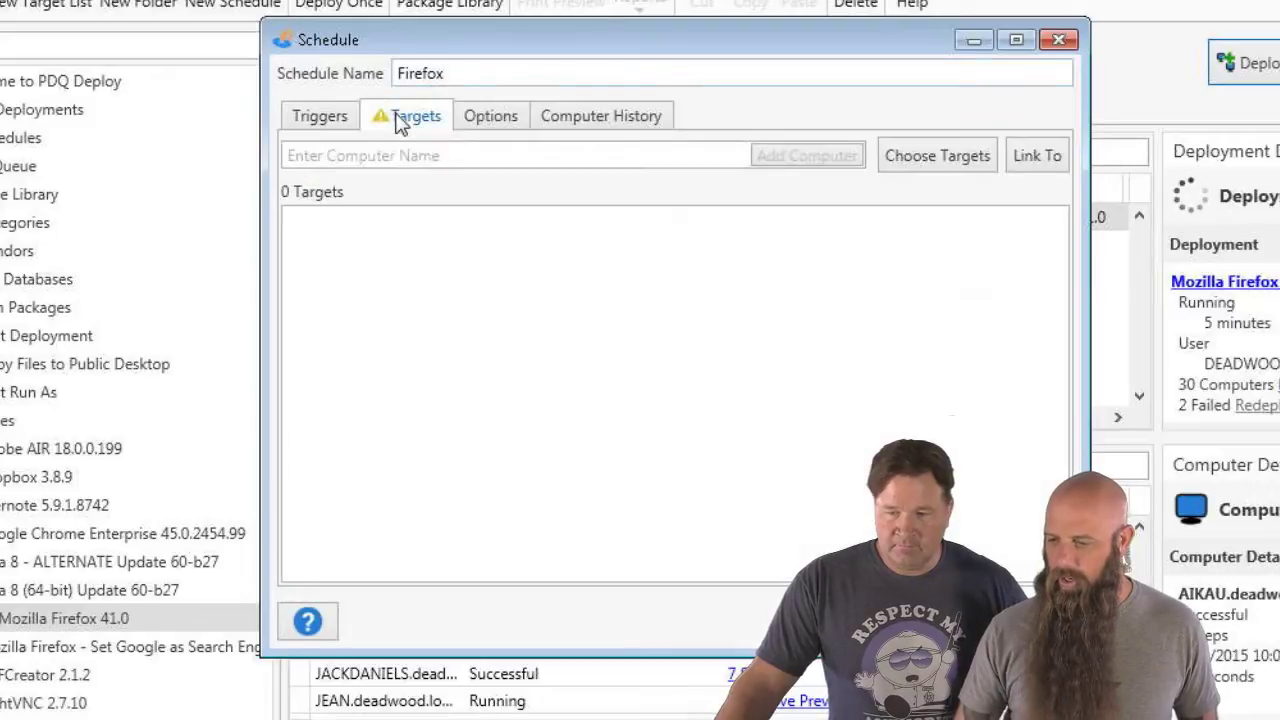
{"action": "left_click", "coordinate": [1037, 155]}
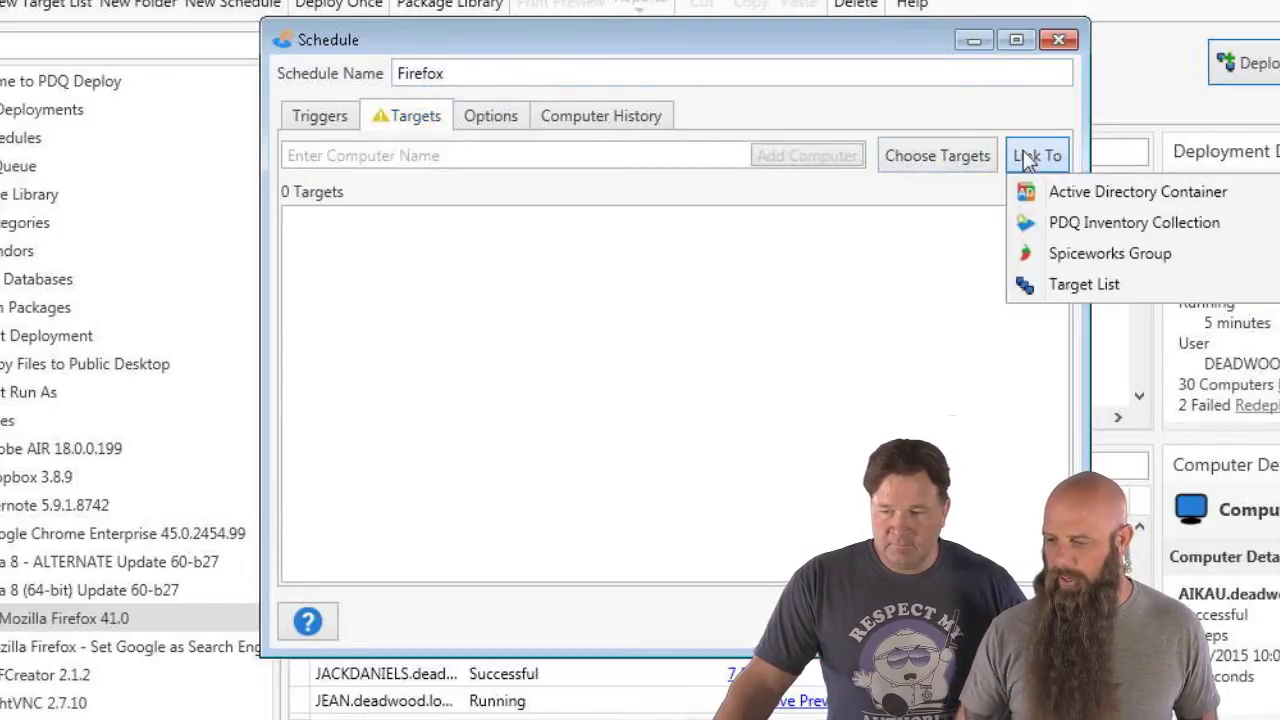
{"action": "left_click", "coordinate": [1030, 219]}
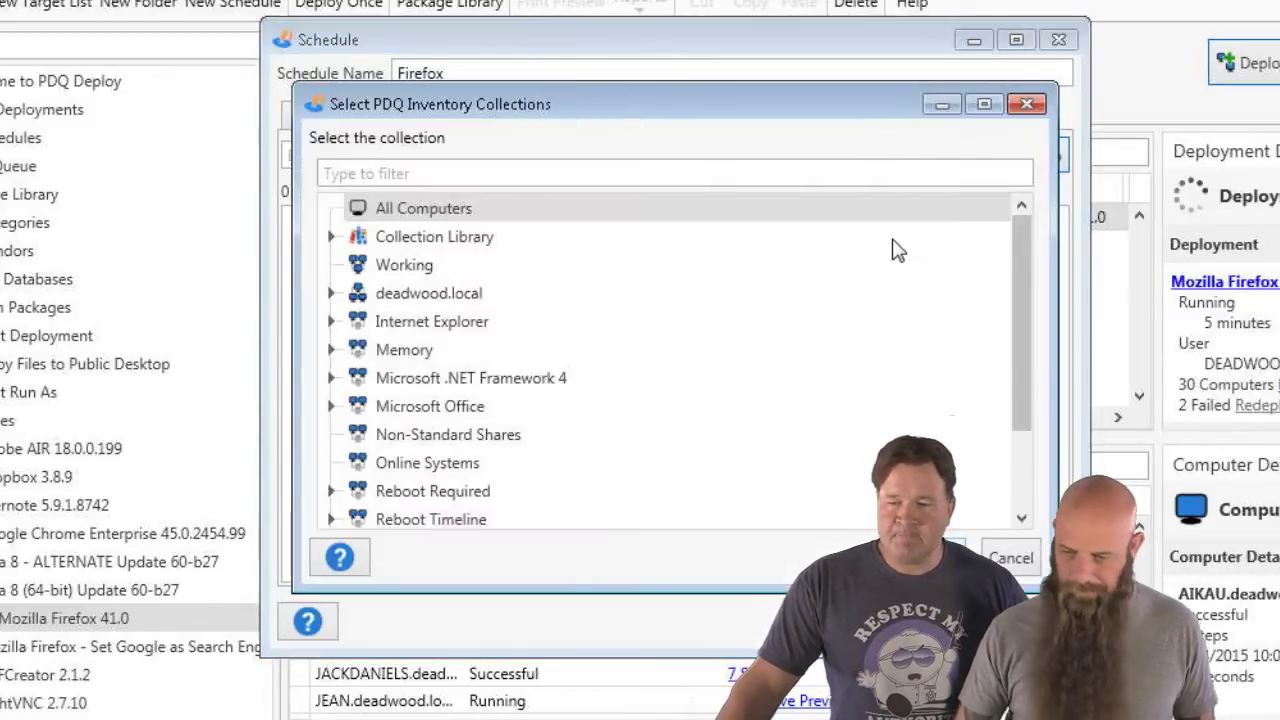
{"action": "left_click", "coordinate": [331, 238]}
{"action": "left_click", "coordinate": [357, 266]}
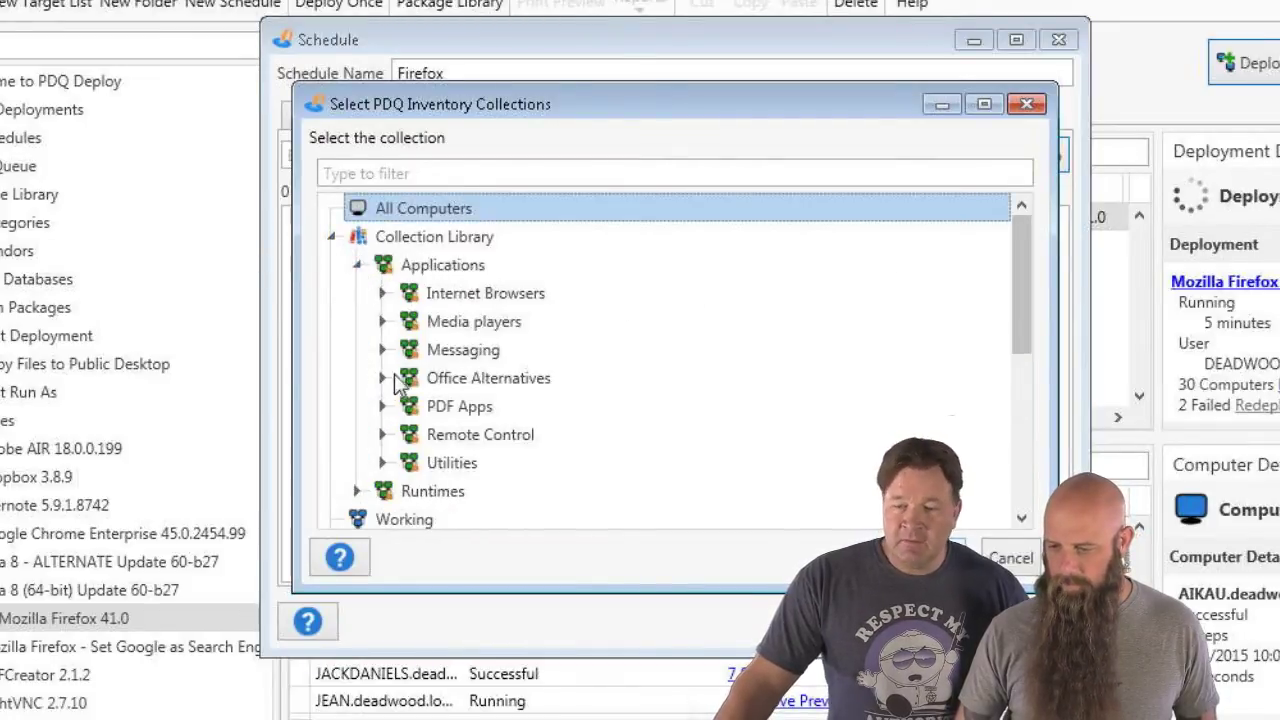
{"action": "left_click", "coordinate": [383, 293]}
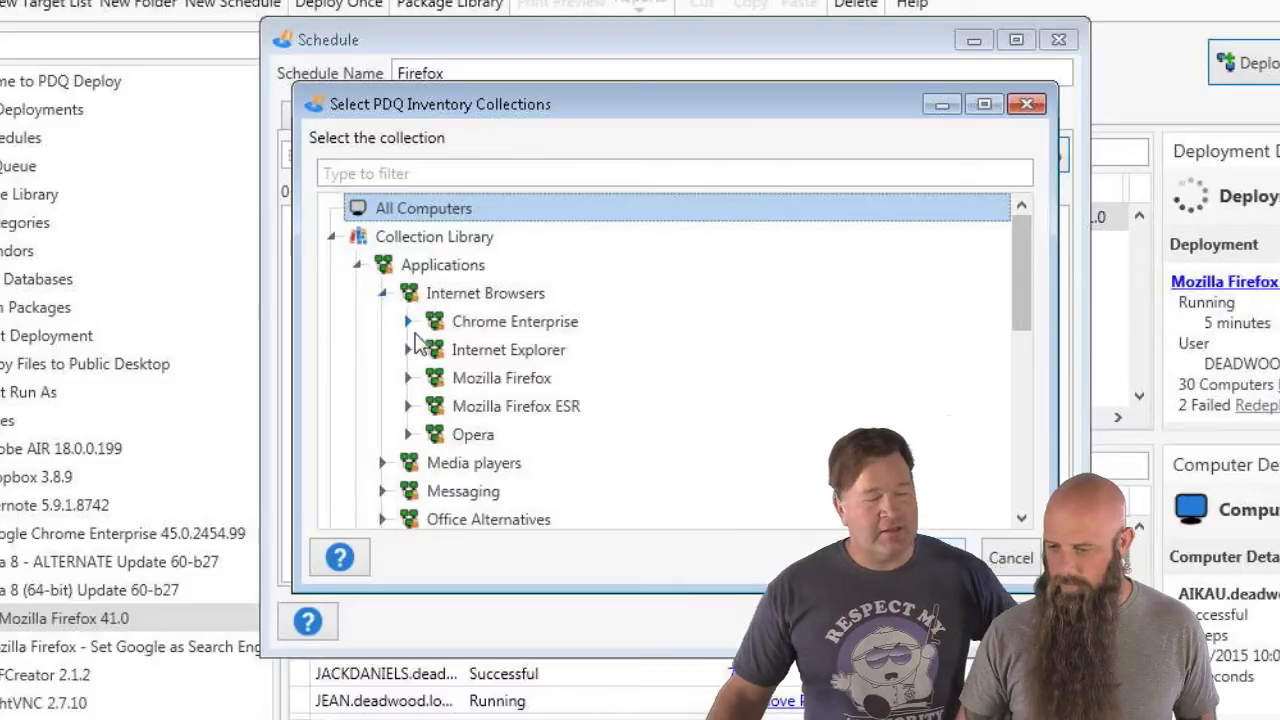
{"action": "left_click", "coordinate": [407, 378]}
{"action": "left_click", "coordinate": [513, 463]}
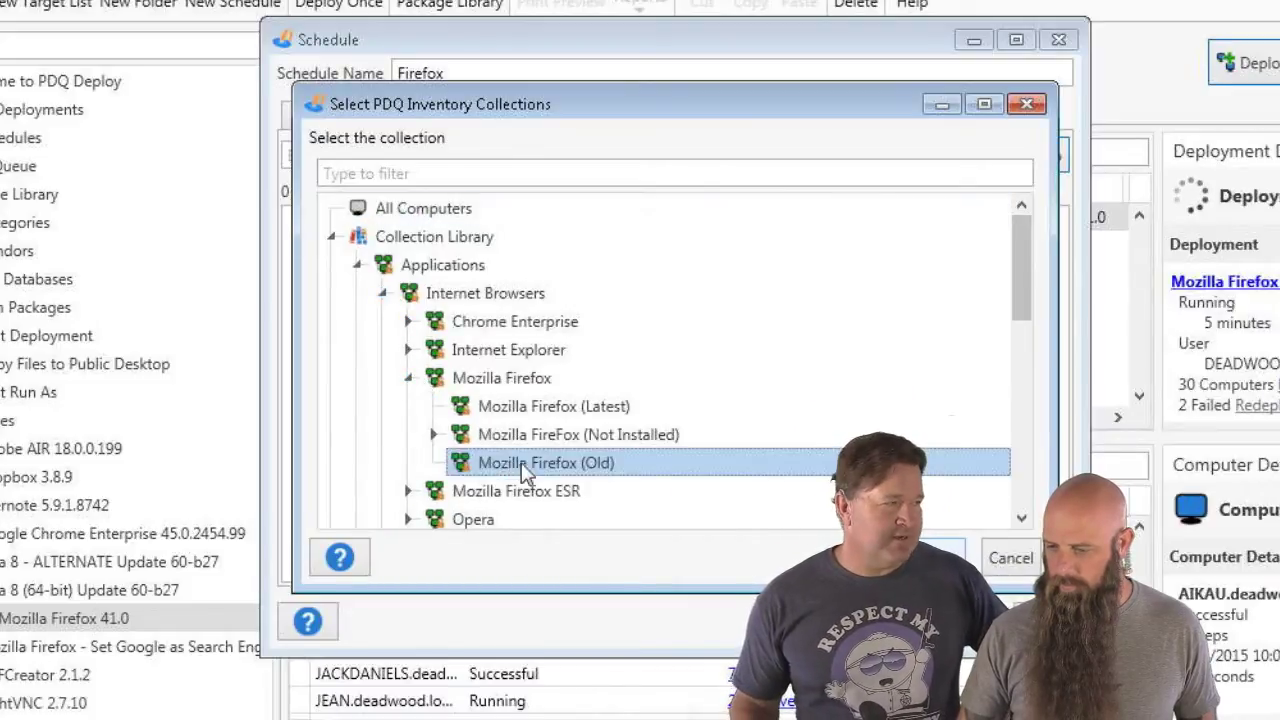
{"action": "left_click", "coordinate": [895, 557]}
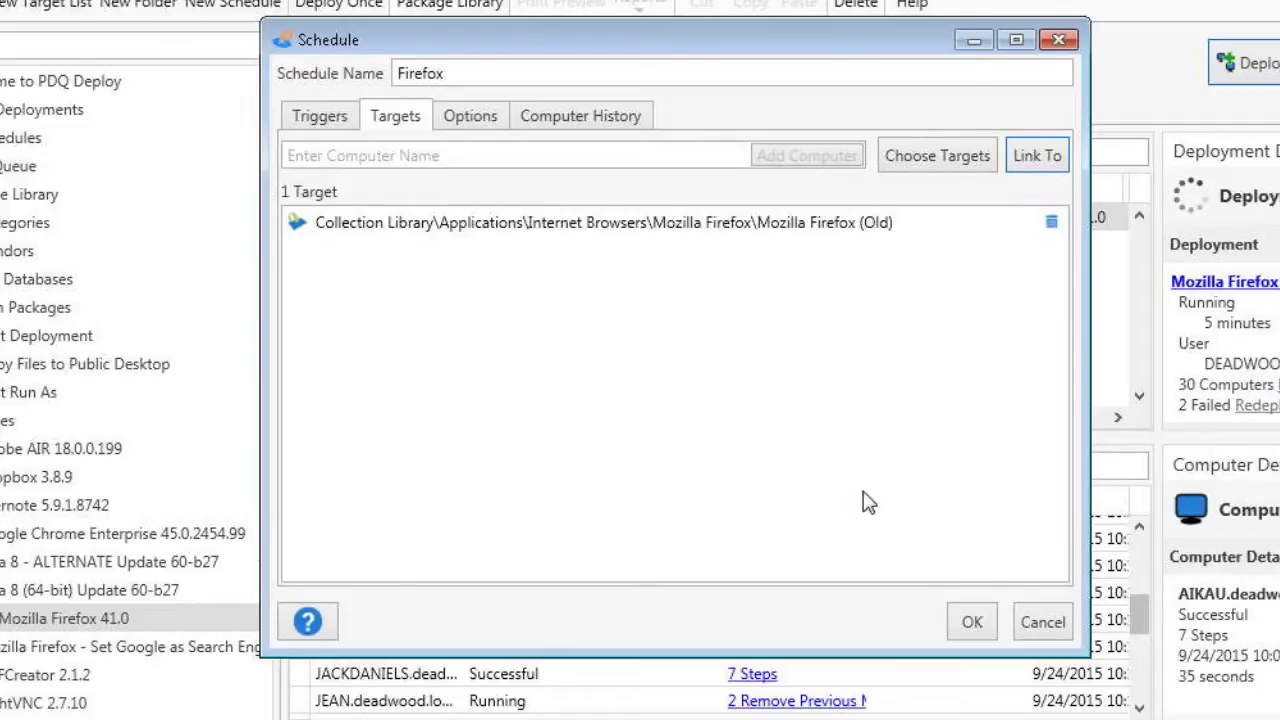
- Make the Firefox schedule stop deploying once computers succeed, notify on Failed Computers, and save it
{"action": "left_click", "coordinate": [483, 125]}
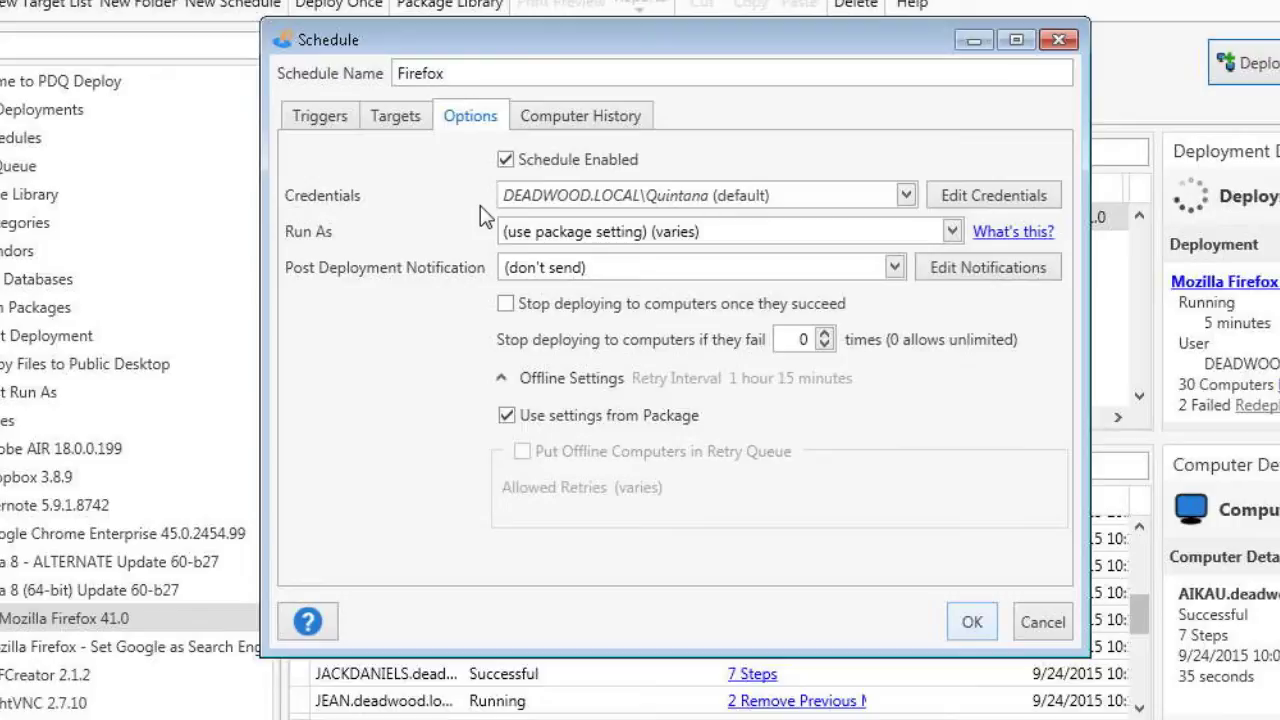
{"action": "left_click", "coordinate": [506, 303]}
{"action": "left_click", "coordinate": [617, 273]}
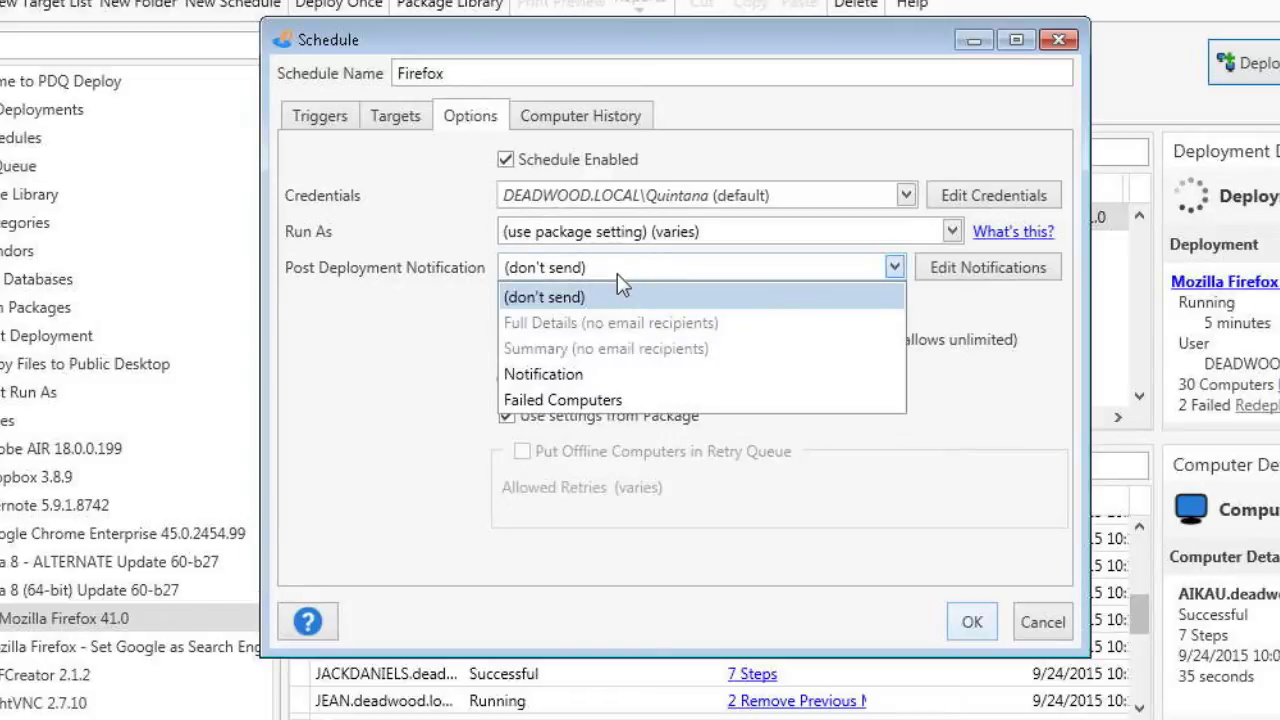
{"action": "left_click", "coordinate": [600, 401]}
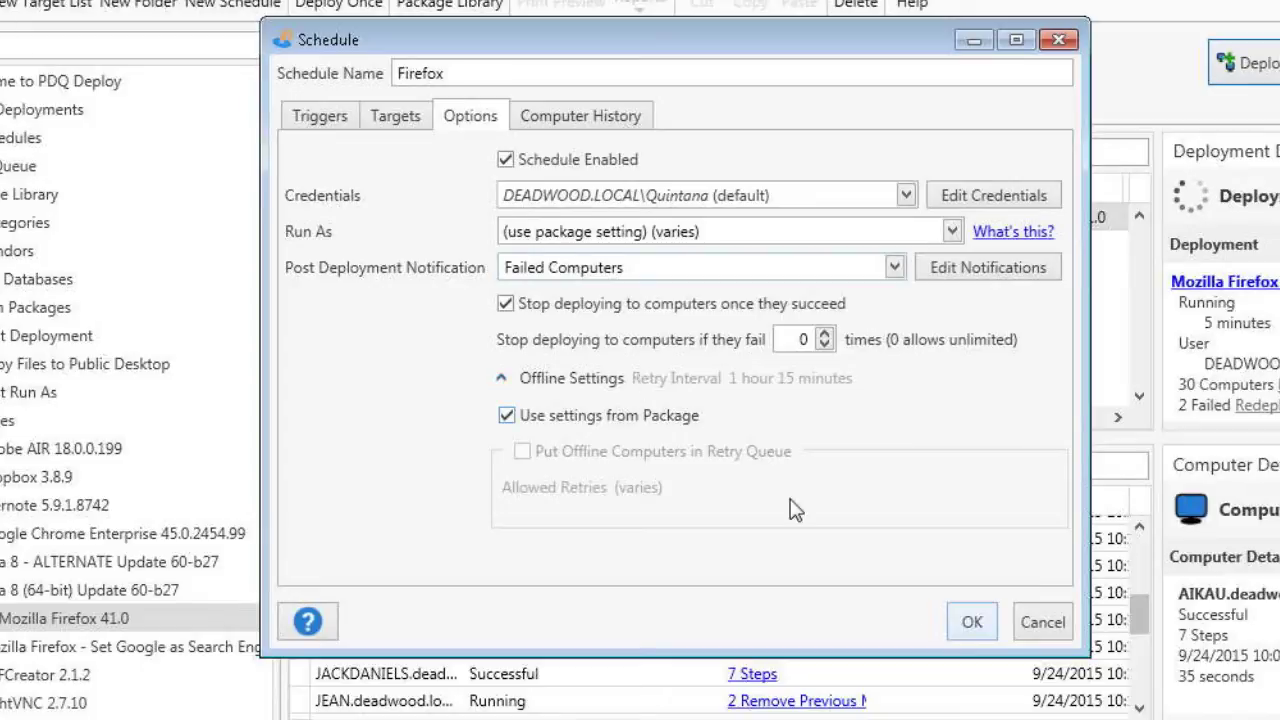
{"action": "left_click", "coordinate": [968, 621]}
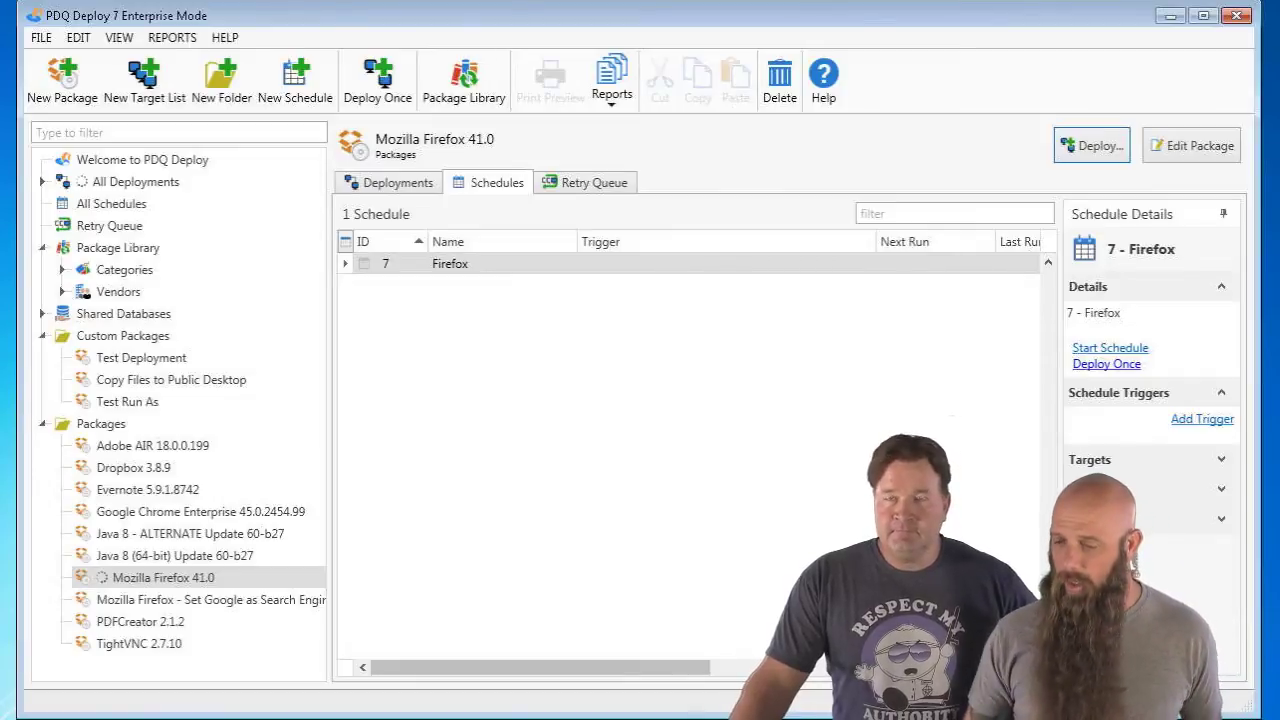
- With the Firefox schedule selected, preview the package report including step details
{"action": "left_click", "coordinate": [451, 281]}
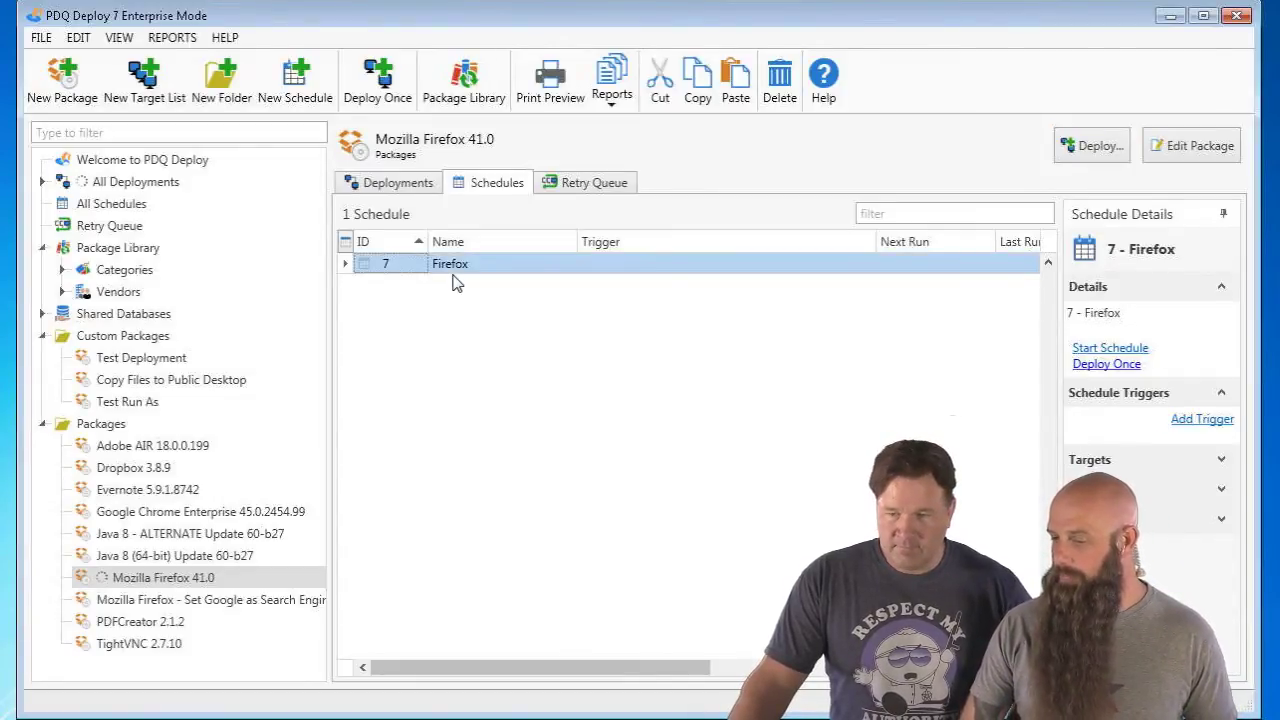
{"action": "left_click", "coordinate": [618, 106]}
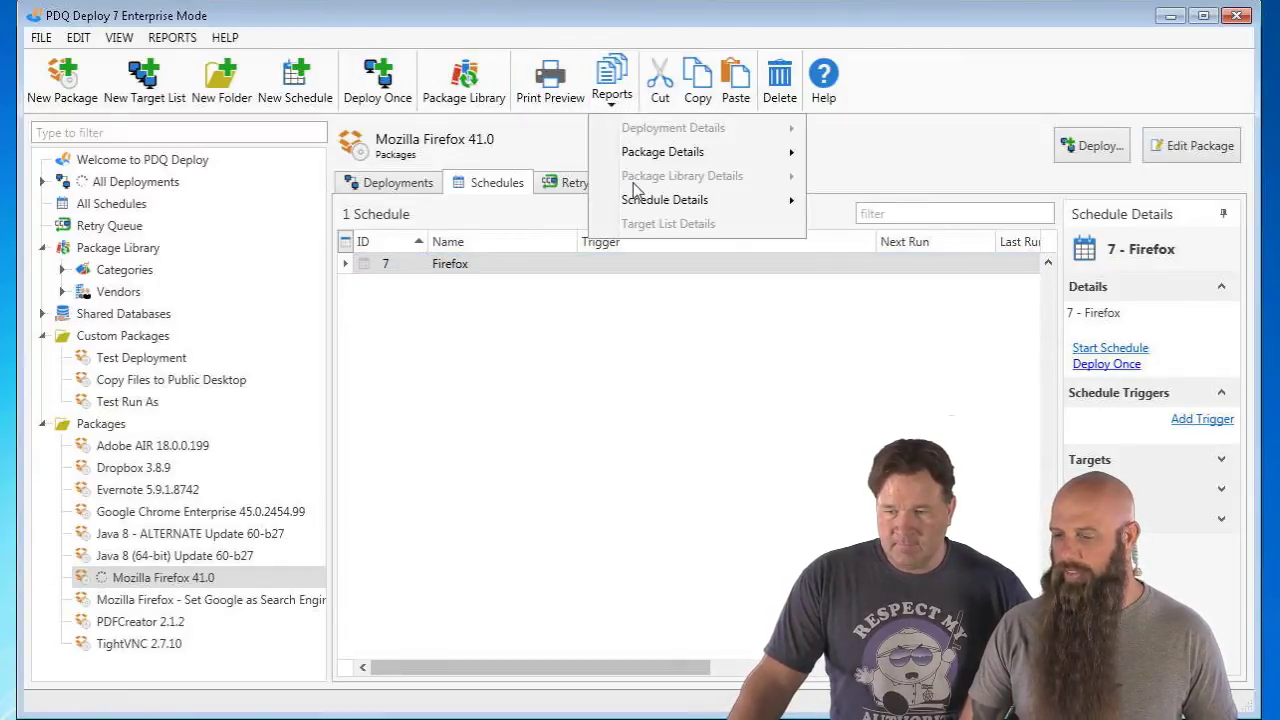
{"action": "mouse_move", "coordinate": [634, 162]}
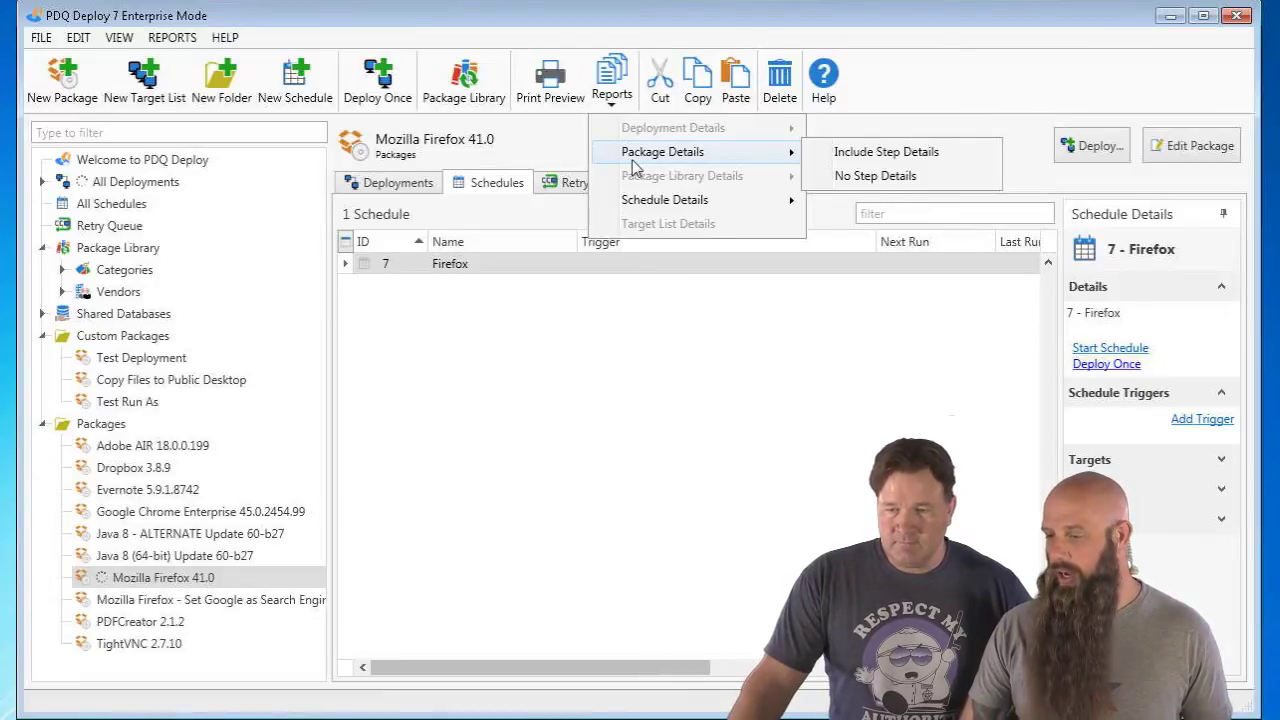
{"action": "left_click", "coordinate": [851, 153]}
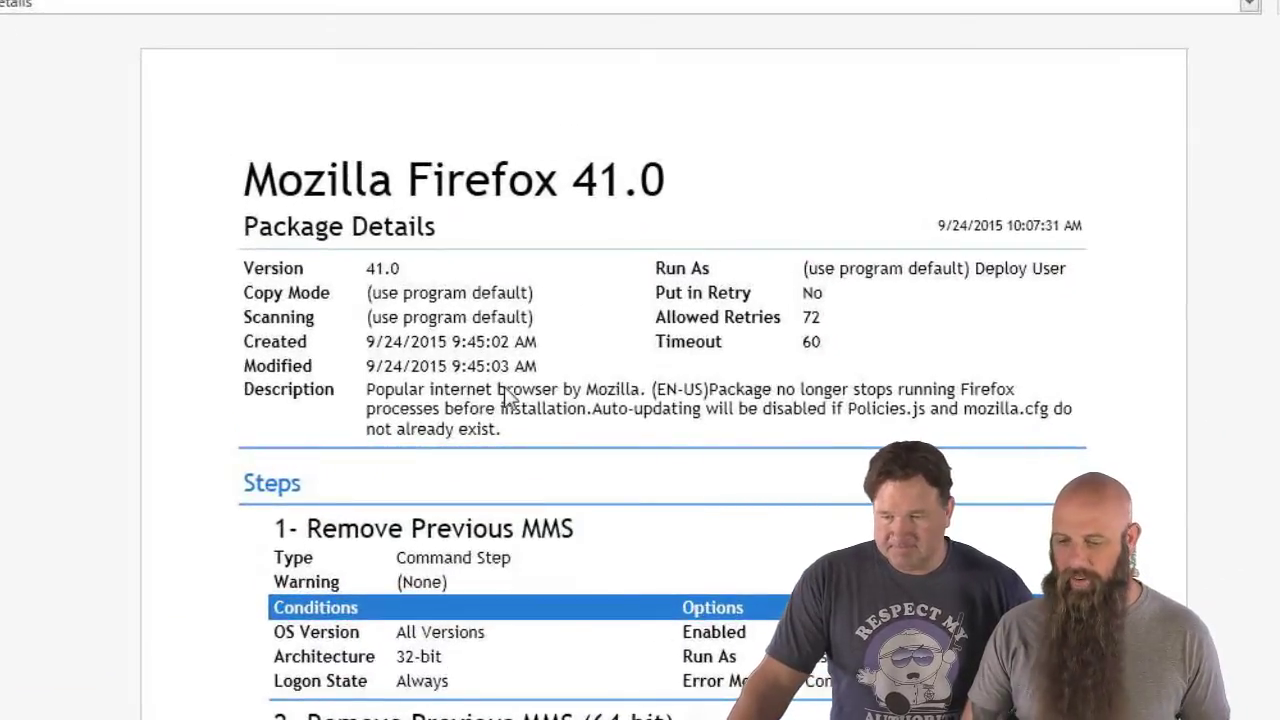
- Switch the package report's profile to No Step Details
{"action": "scroll", "coordinate": [585, 437], "scroll_direction": "down", "scroll_amount": 2}
{"action": "scroll", "coordinate": [585, 437], "scroll_direction": "down", "scroll_amount": 1}
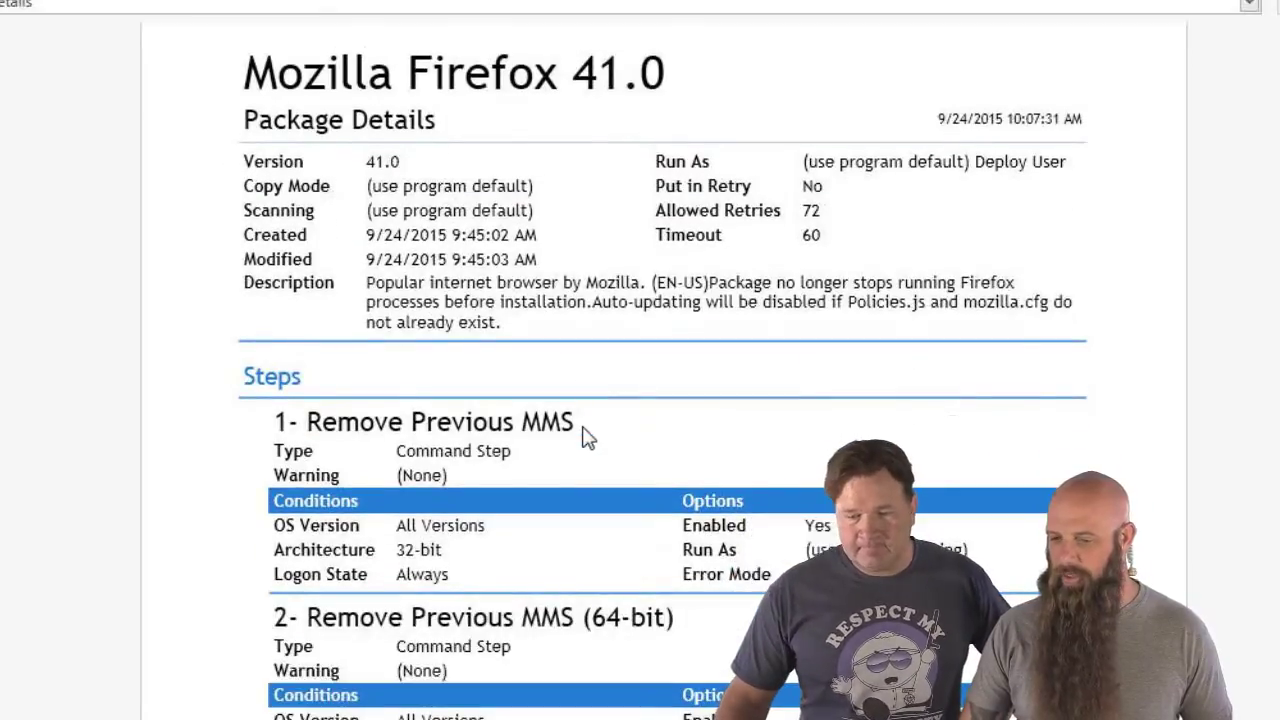
{"action": "left_click", "coordinate": [140, 6]}
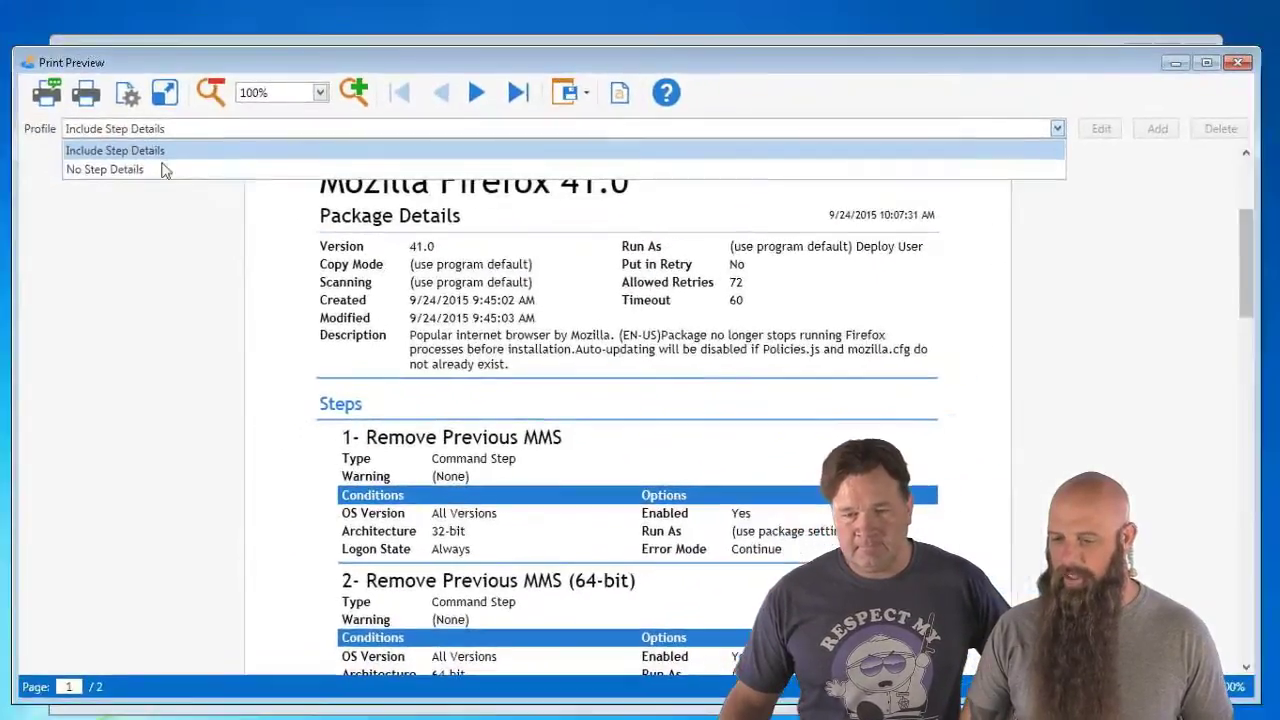
{"action": "left_click", "coordinate": [96, 112]}
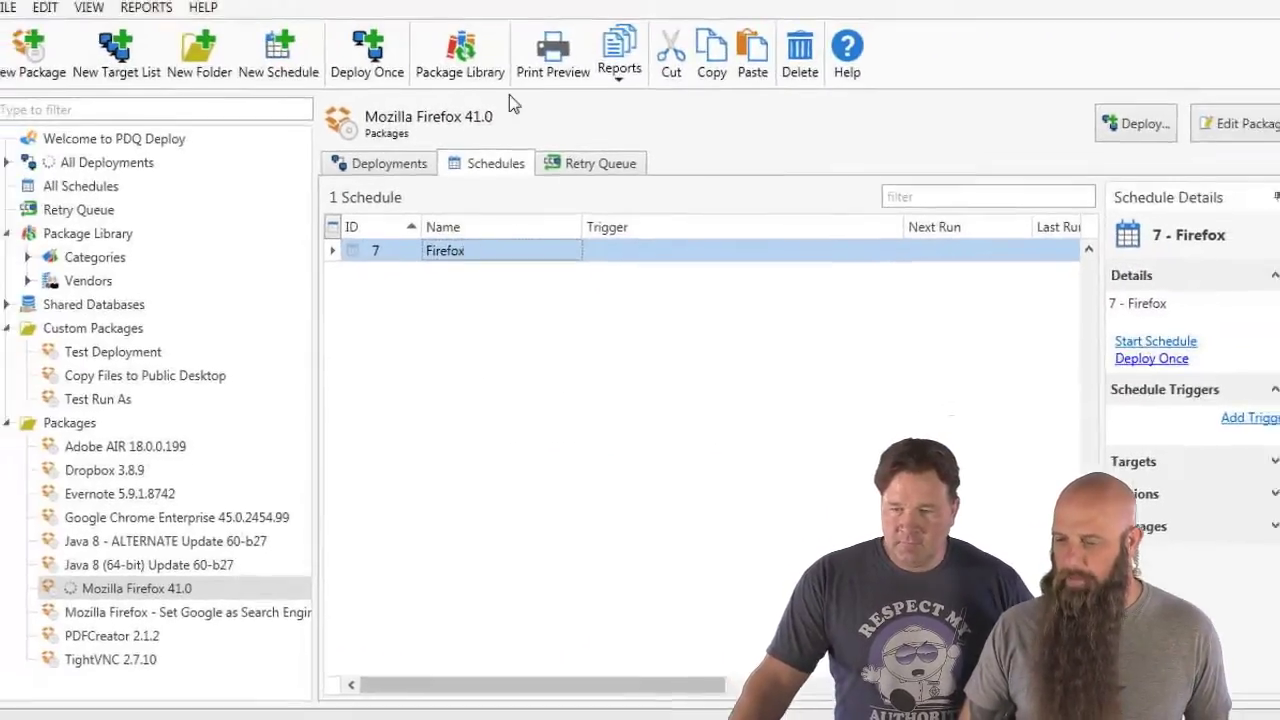
{"action": "left_click", "coordinate": [619, 50]}
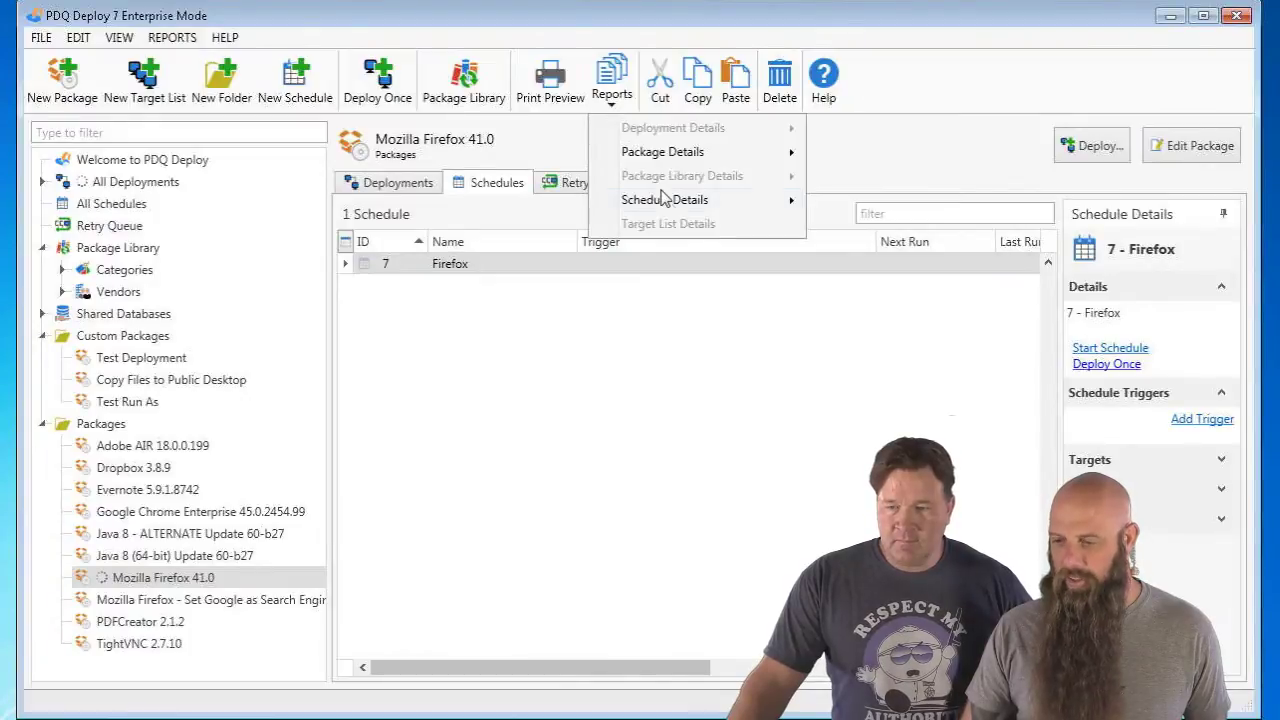
{"action": "mouse_move", "coordinate": [668, 204]}
{"action": "left_click", "coordinate": [835, 205]}
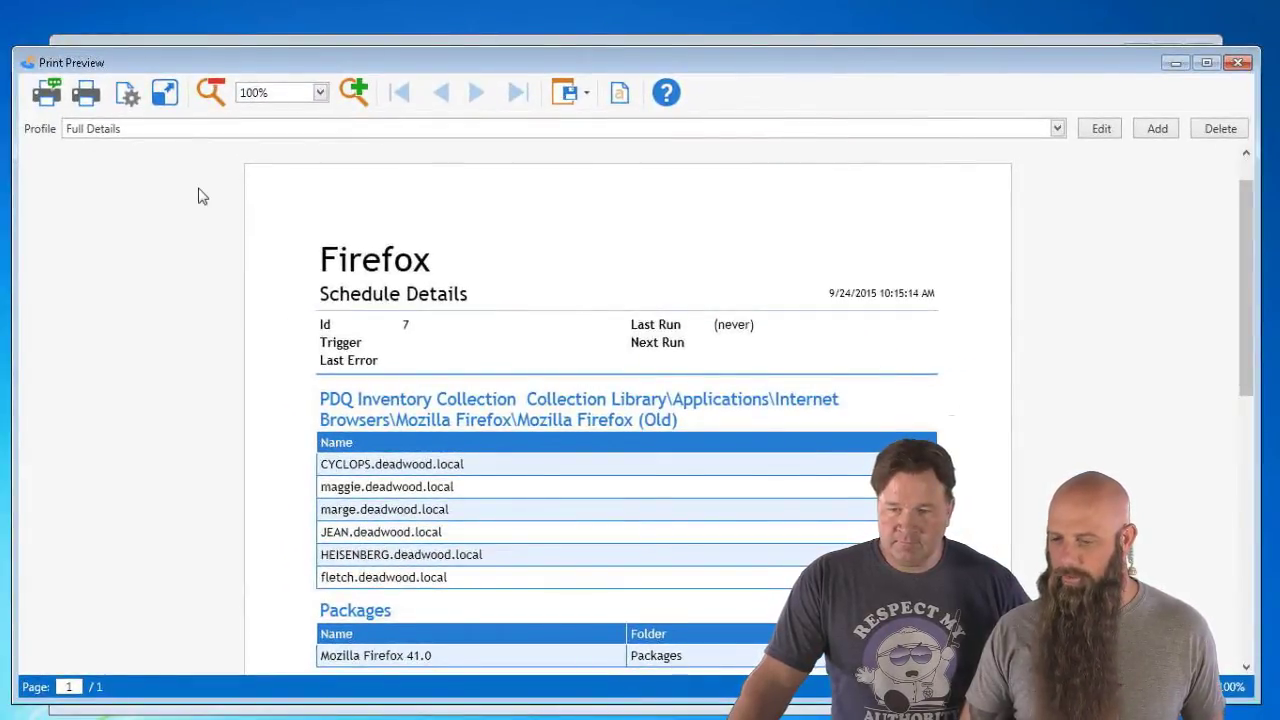
{"action": "left_click", "coordinate": [147, 133]}
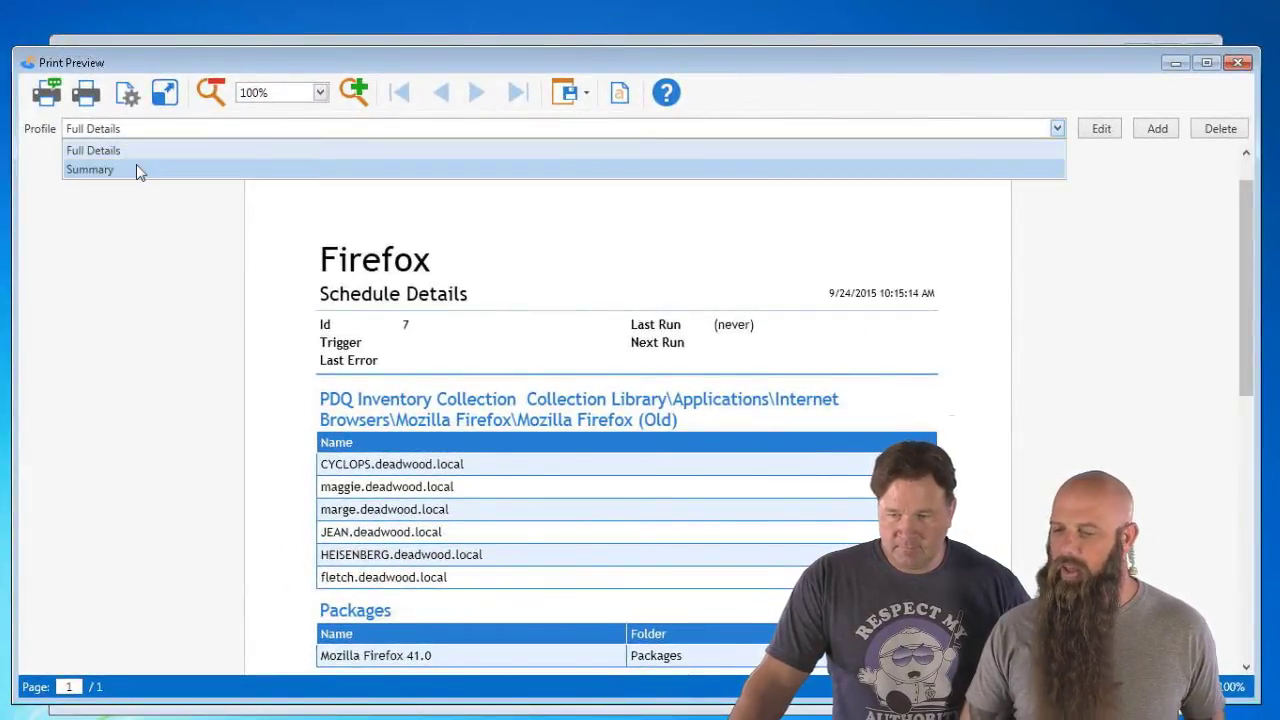
{"action": "left_click", "coordinate": [136, 167]}
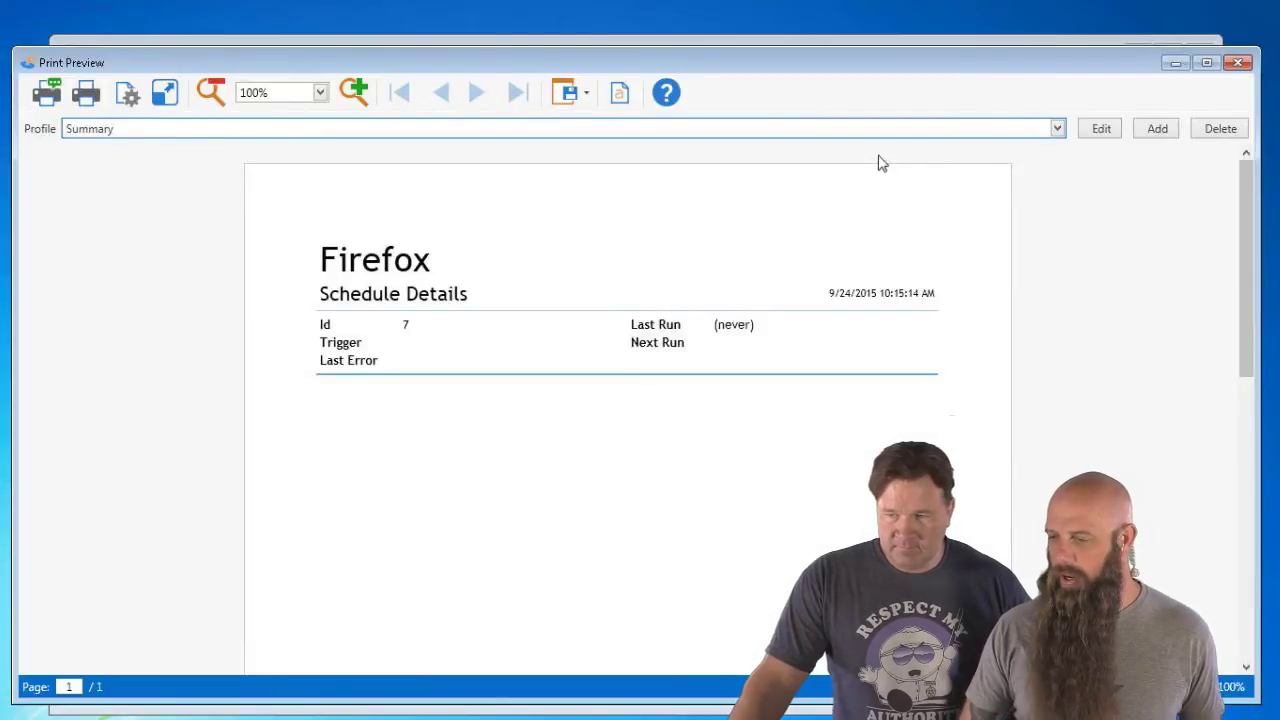
{"action": "left_click", "coordinate": [1106, 131]}
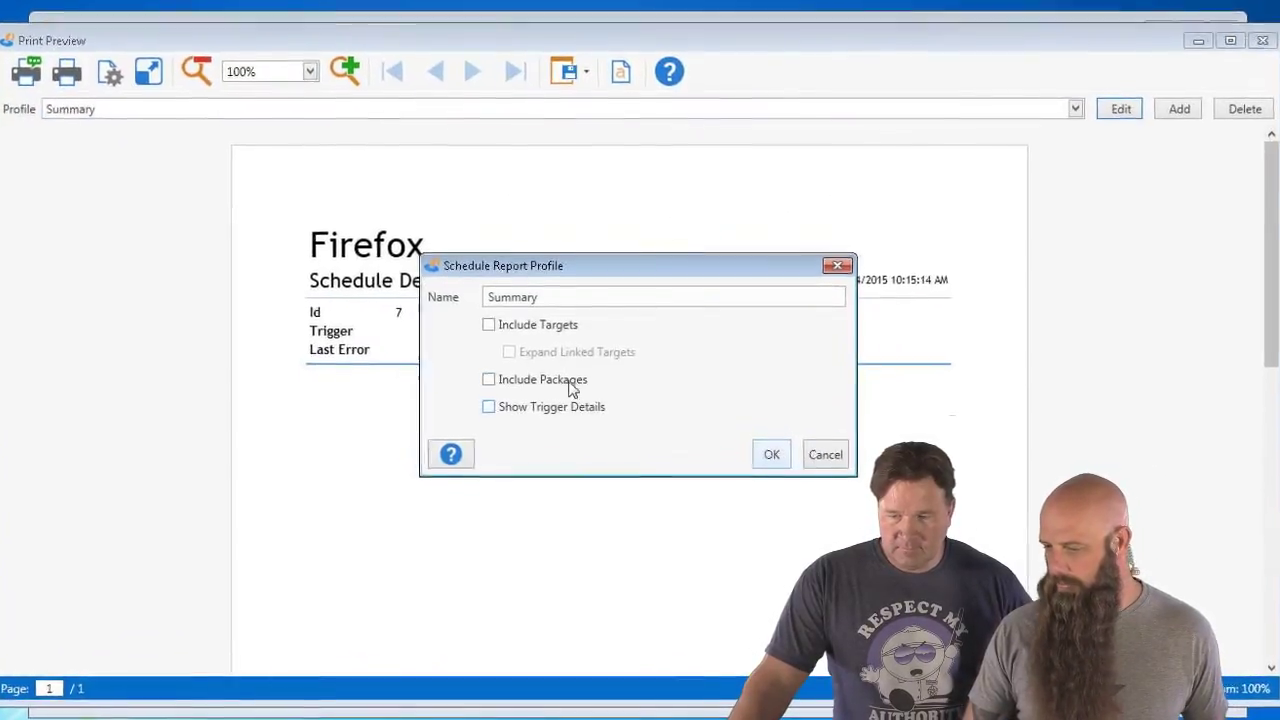
{"action": "left_click", "coordinate": [826, 452]}
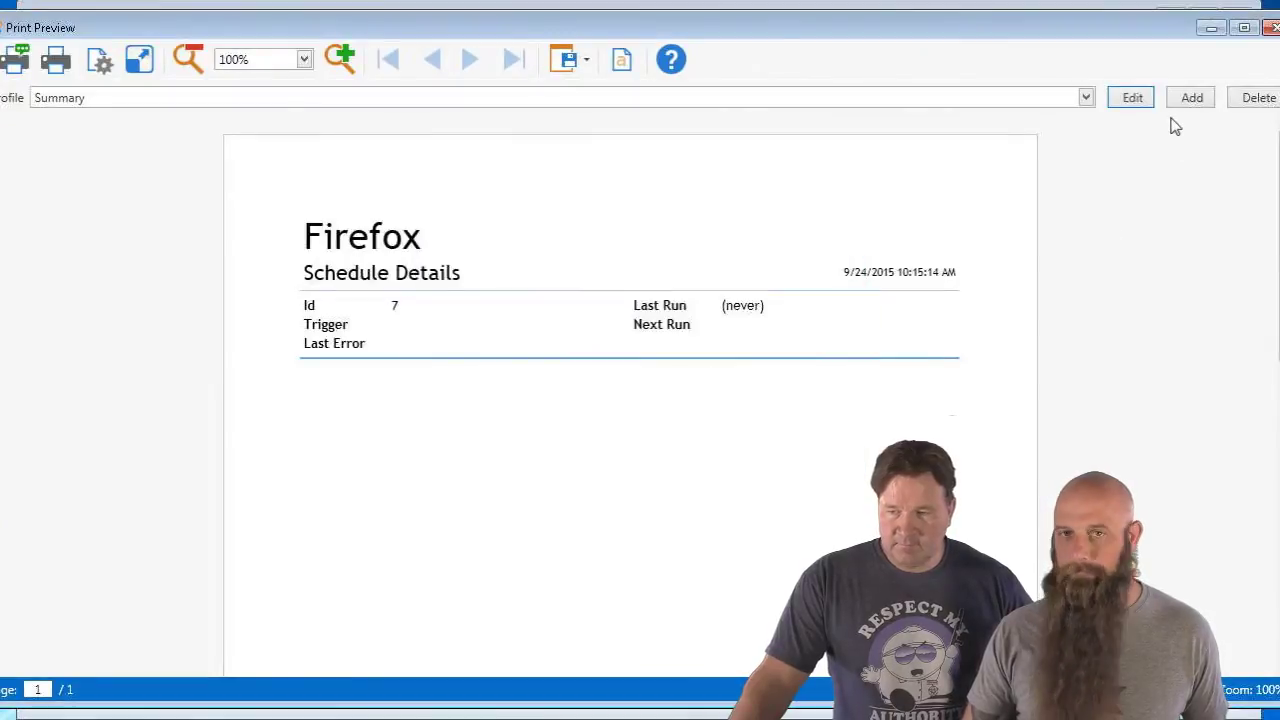
{"action": "left_click", "coordinate": [1271, 27]}
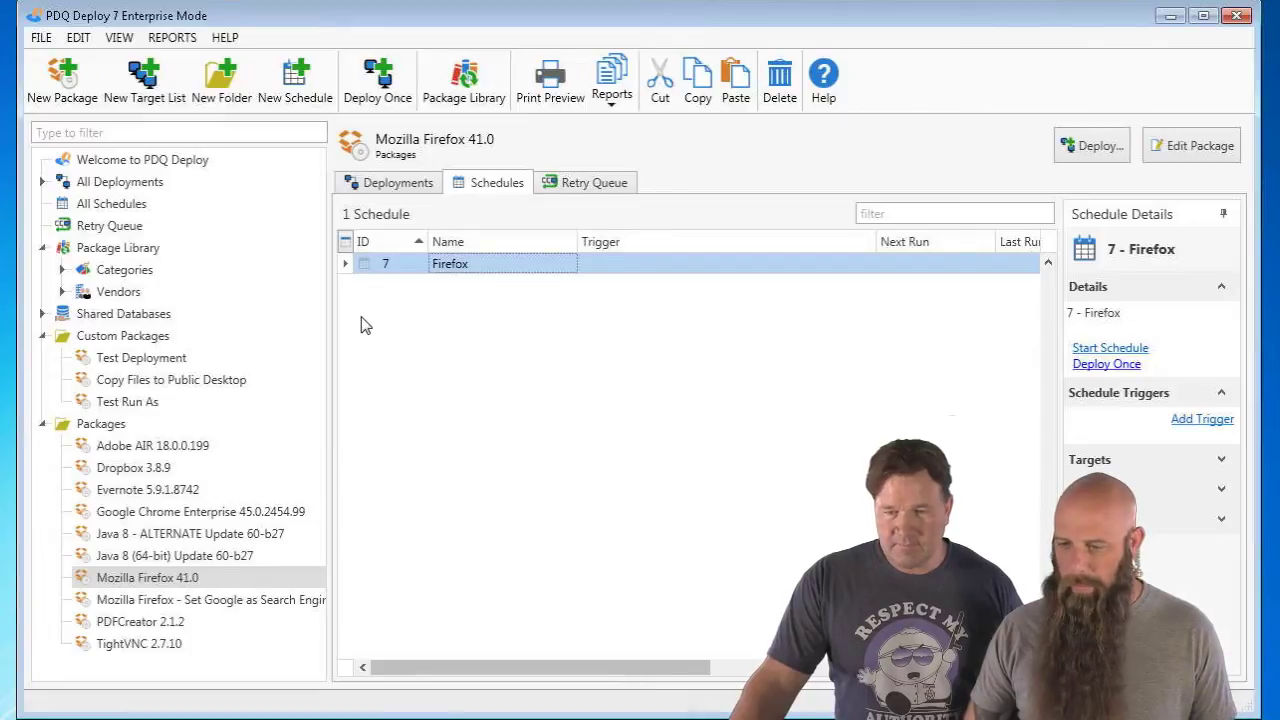
{"action": "left_click", "coordinate": [228, 42]}
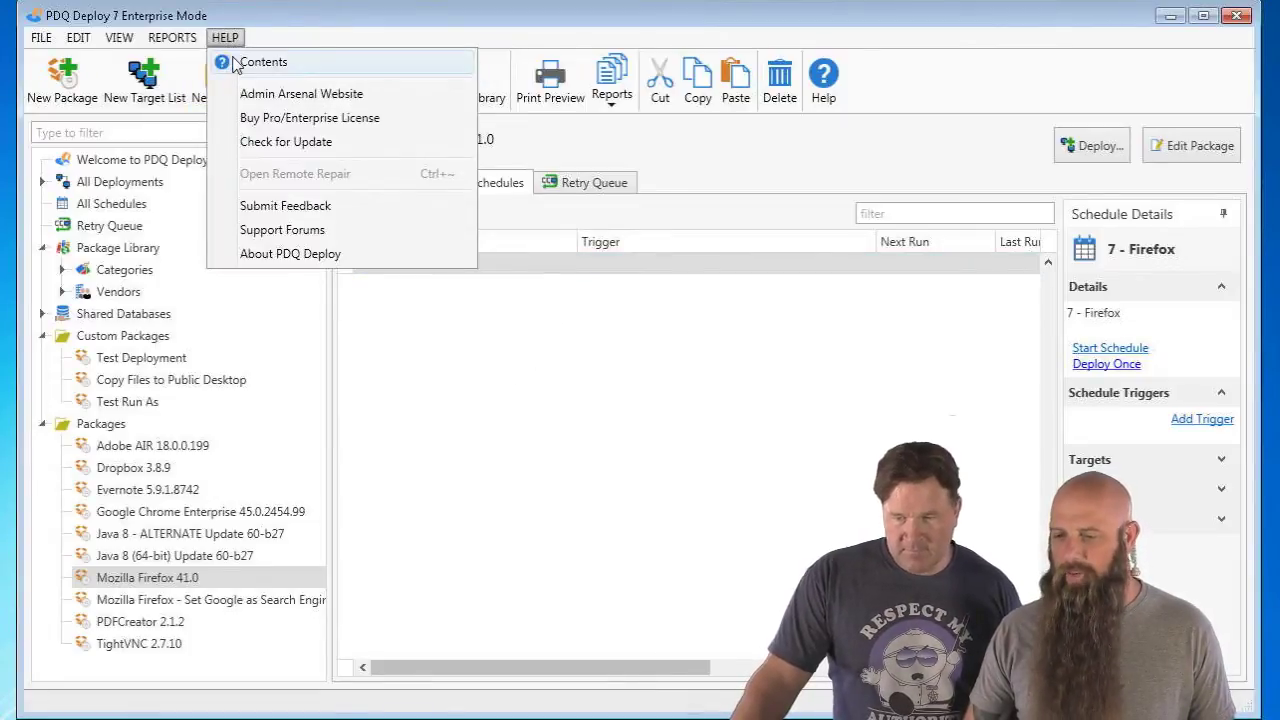
{"action": "left_click", "coordinate": [232, 60]}
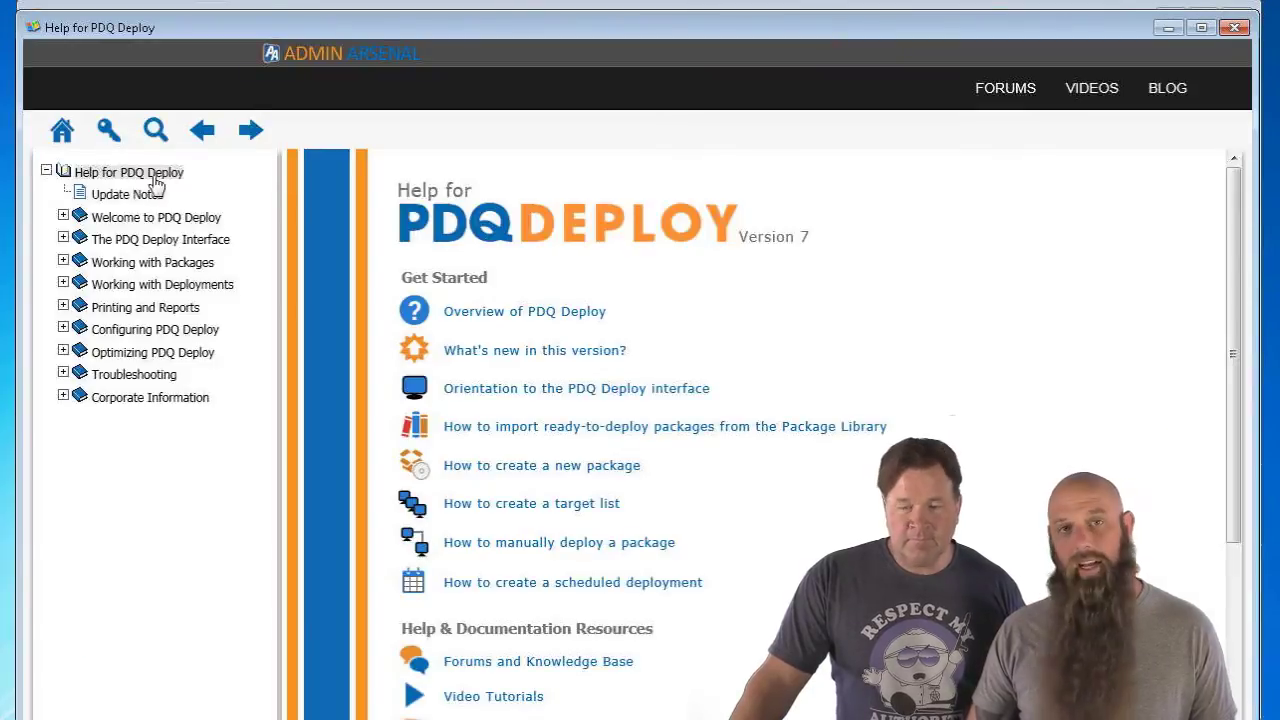
{"action": "left_click", "coordinate": [133, 198]}
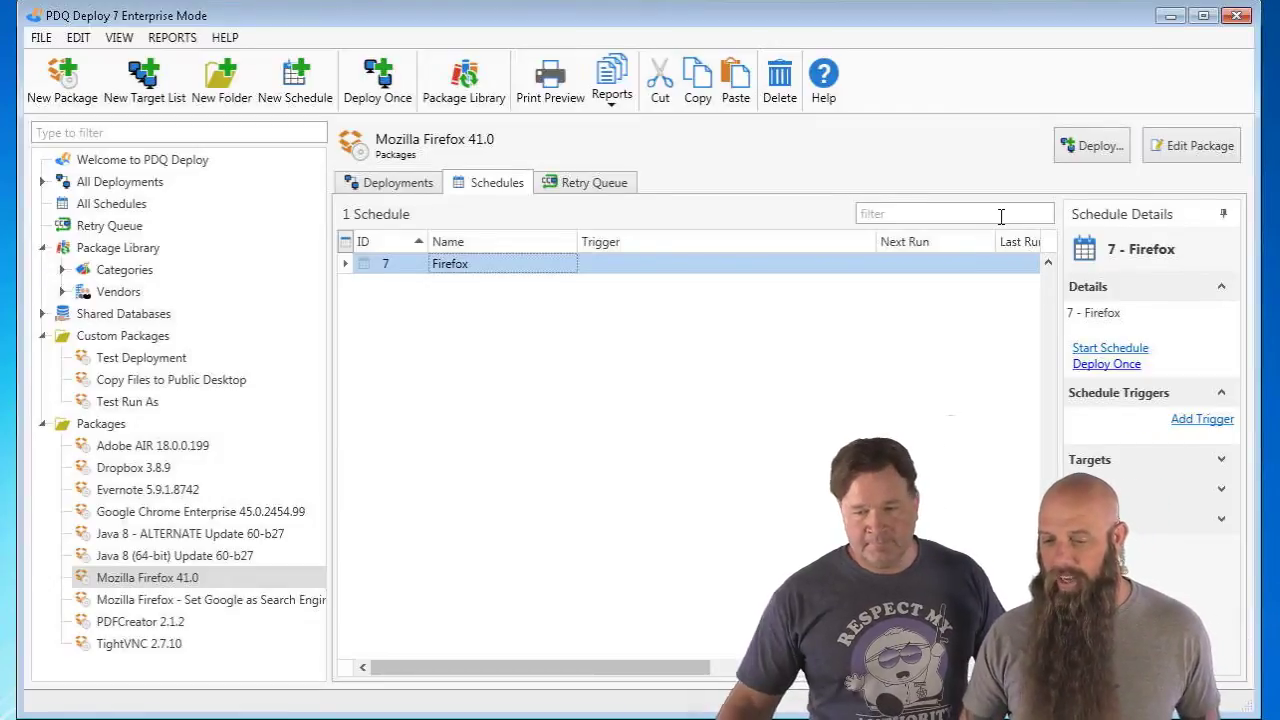
- Show the Package Library's 14 updates and follow the Adobe Flash warning link to the forum thread
{"action": "left_click", "coordinate": [69, 246]}
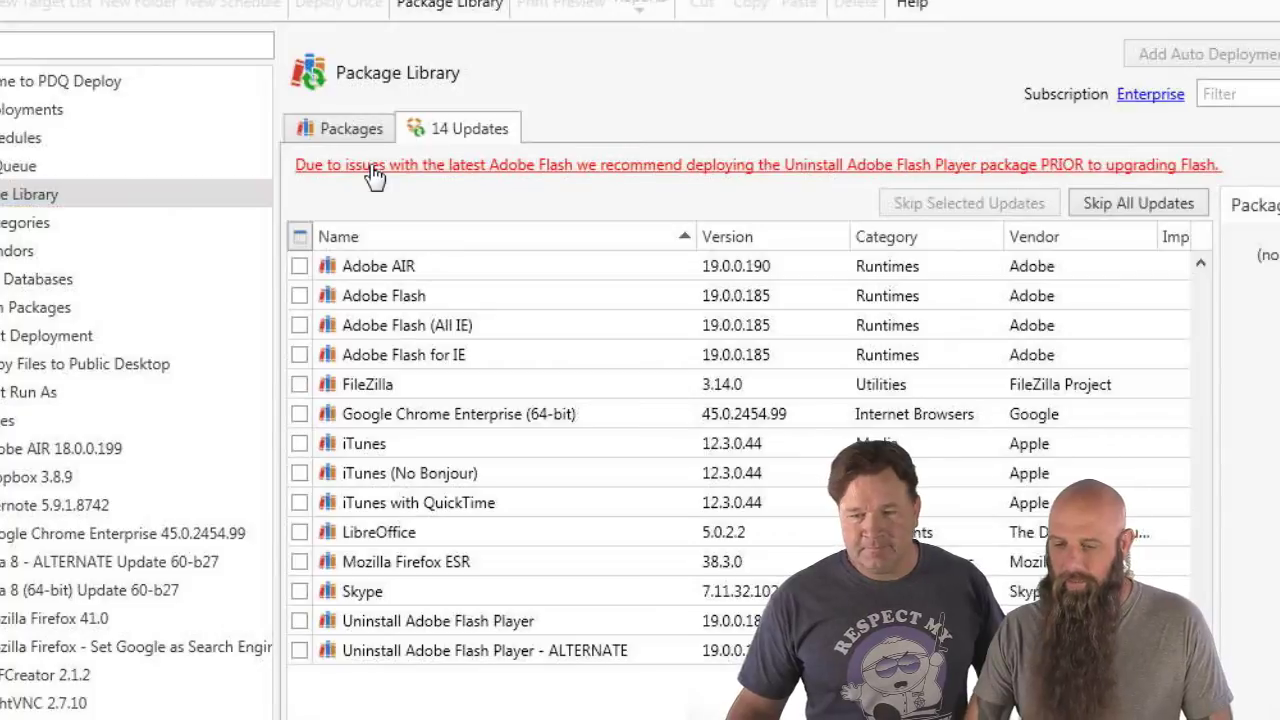
{"action": "left_click", "coordinate": [376, 176]}
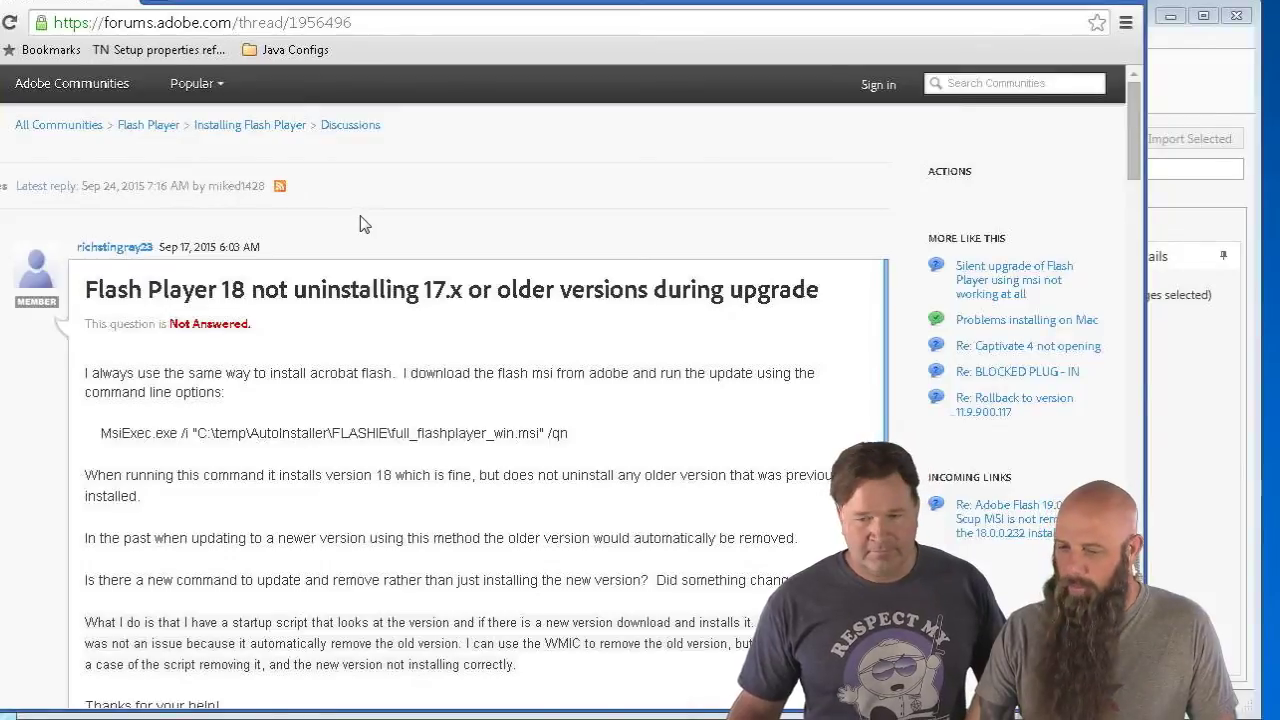
- Scroll through the Adobe forum thread to the staff replies about the Flash Player uninstall bug
{"action": "scroll", "coordinate": [366, 285], "scroll_direction": "down", "scroll_amount": 6}
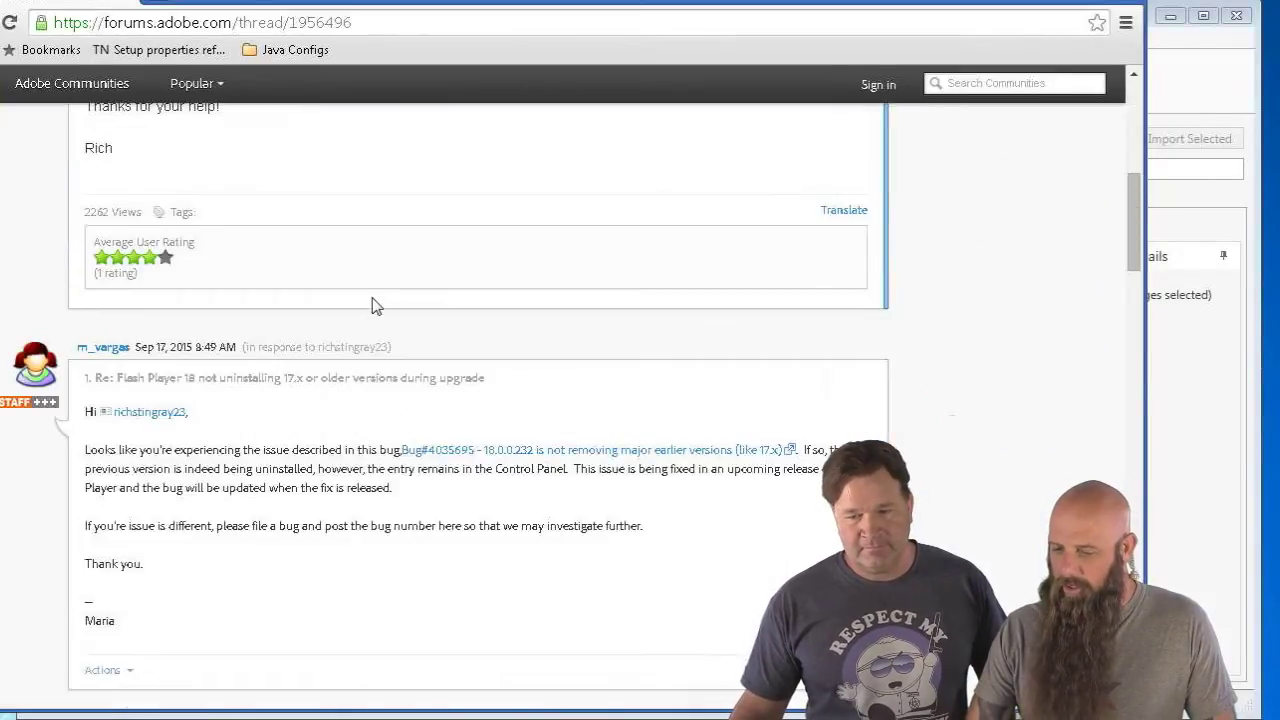
{"action": "scroll", "coordinate": [550, 366], "scroll_direction": "down", "scroll_amount": 13}
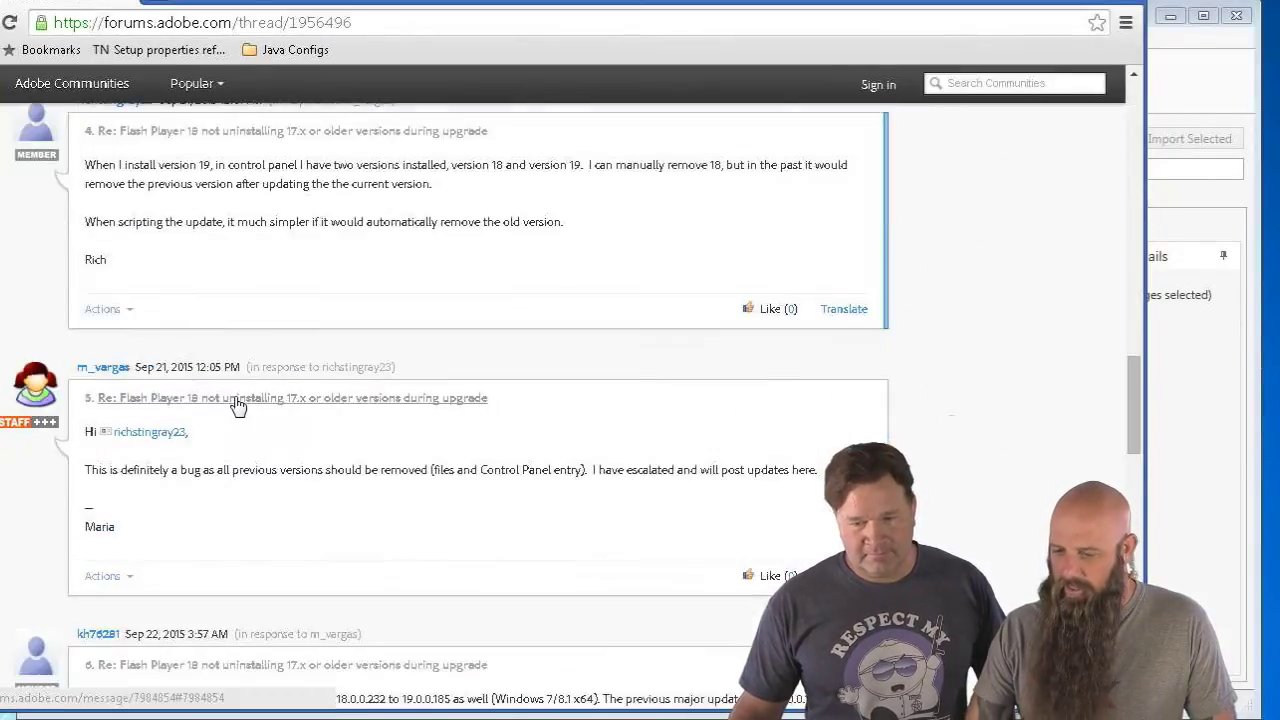
{"action": "scroll", "coordinate": [295, 495], "scroll_direction": "down", "scroll_amount": 4}
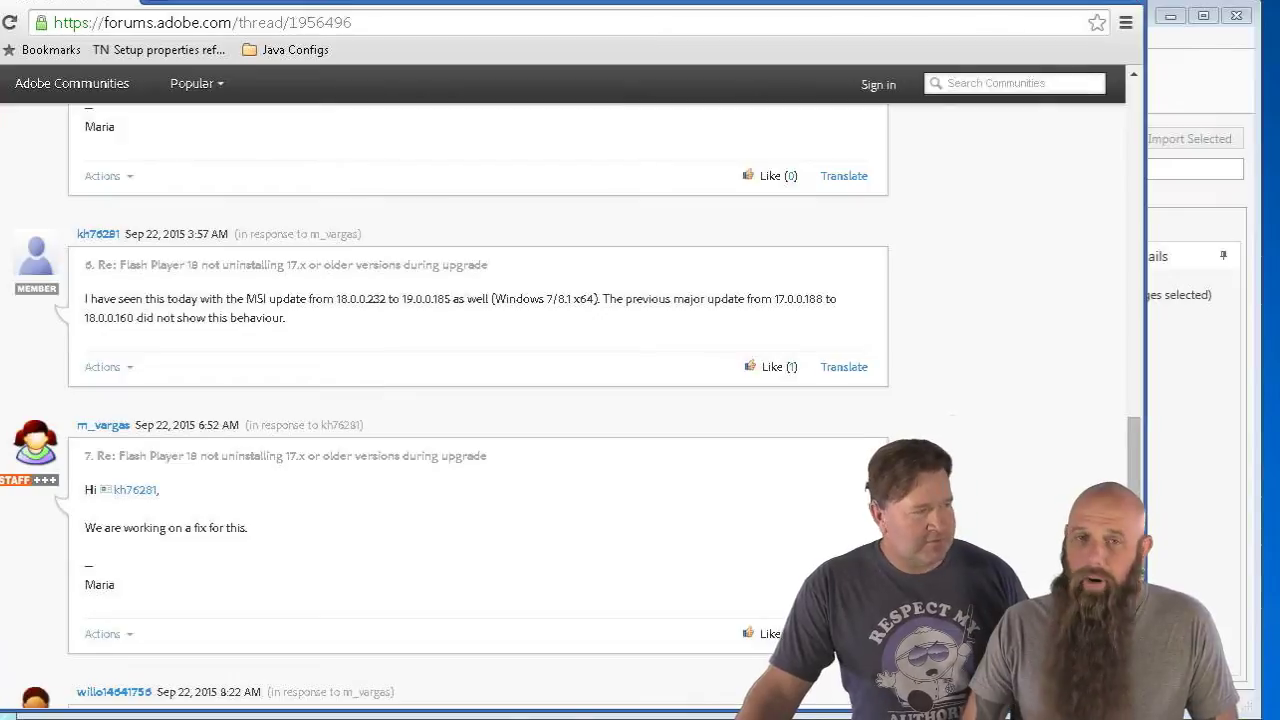
- Return from Chrome, inspect then deselect Uninstall Adobe Flash Player, and show the full Packages list
{"action": "left_click", "coordinate": [1054, 1]}
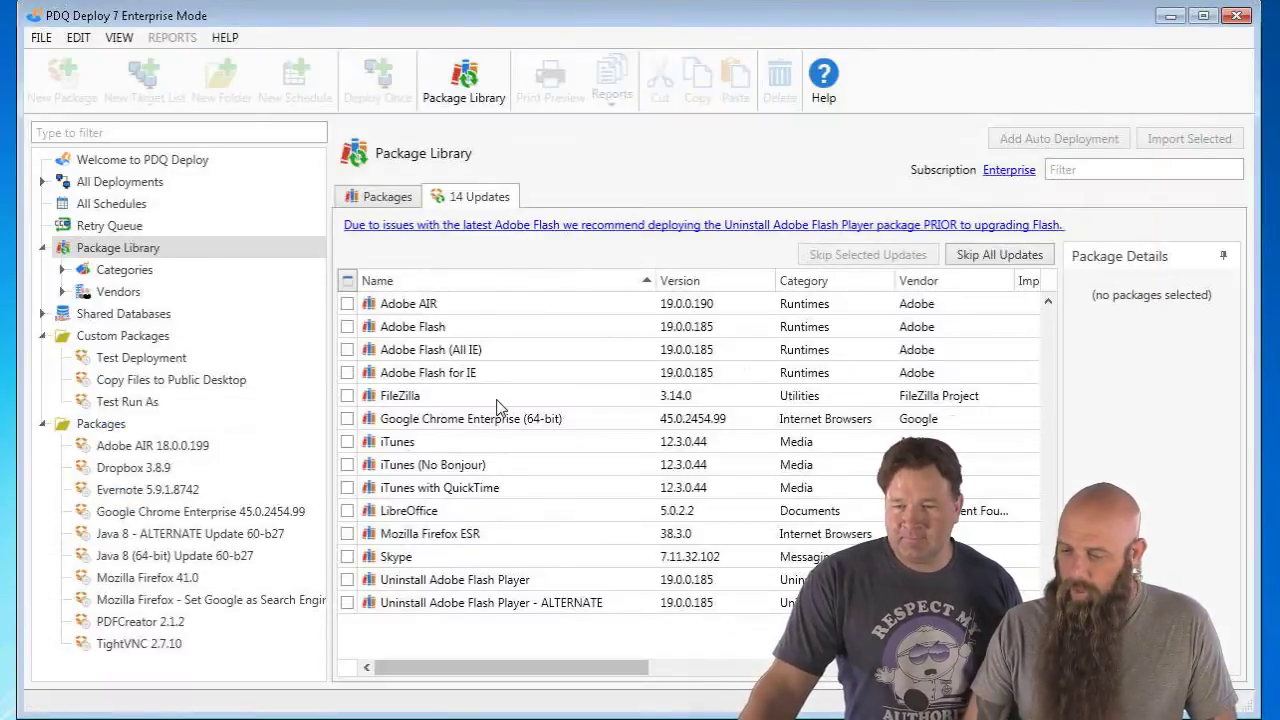
{"action": "left_click", "coordinate": [437, 583]}
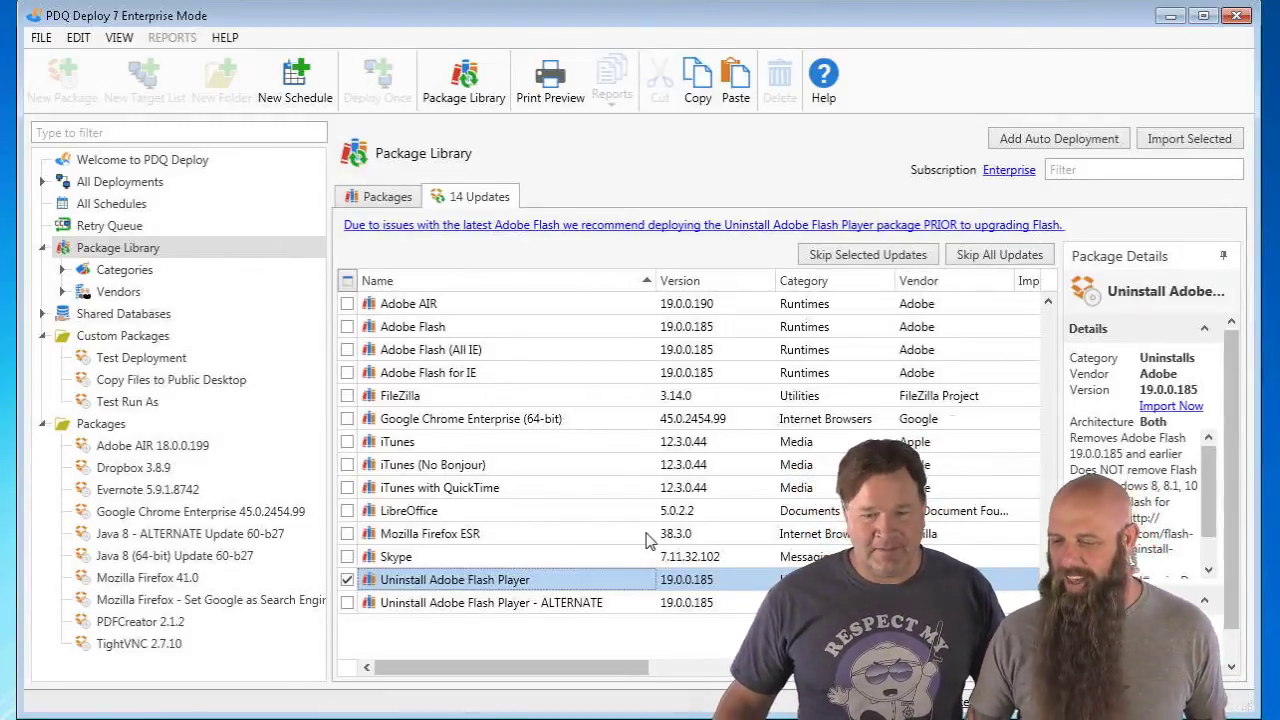
{"action": "left_click", "coordinate": [347, 580]}
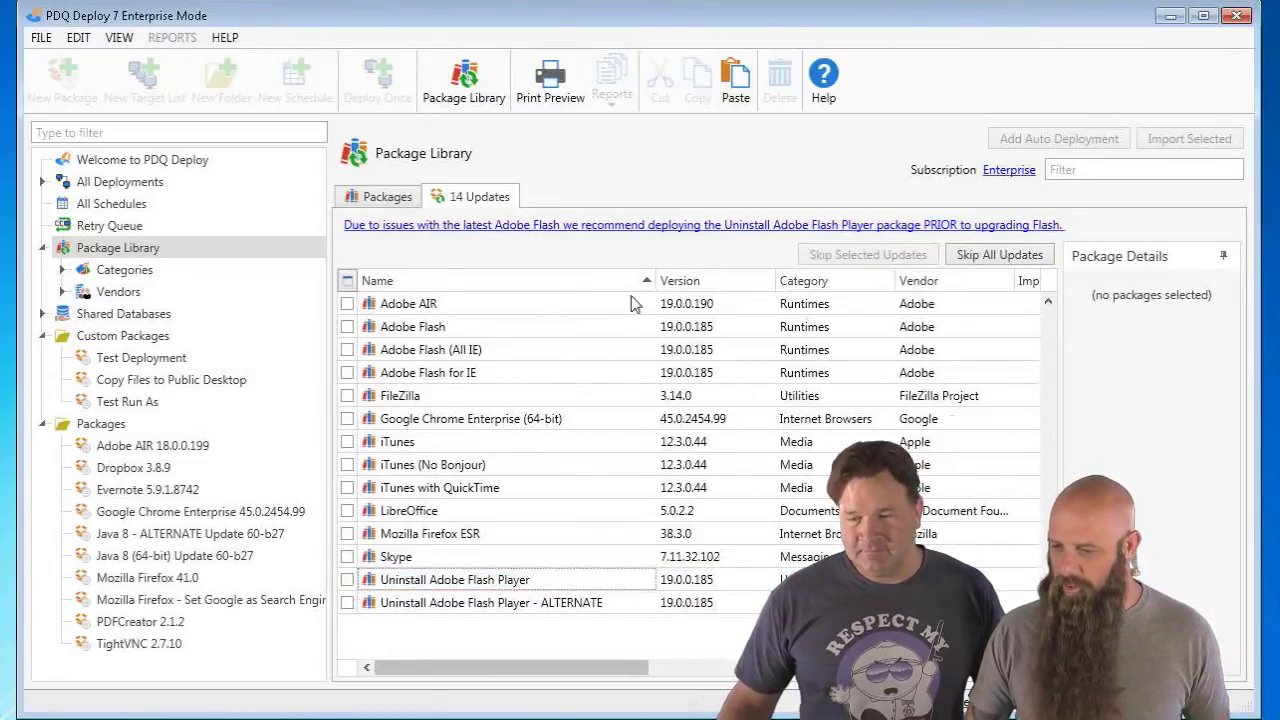
{"action": "left_click", "coordinate": [372, 198]}
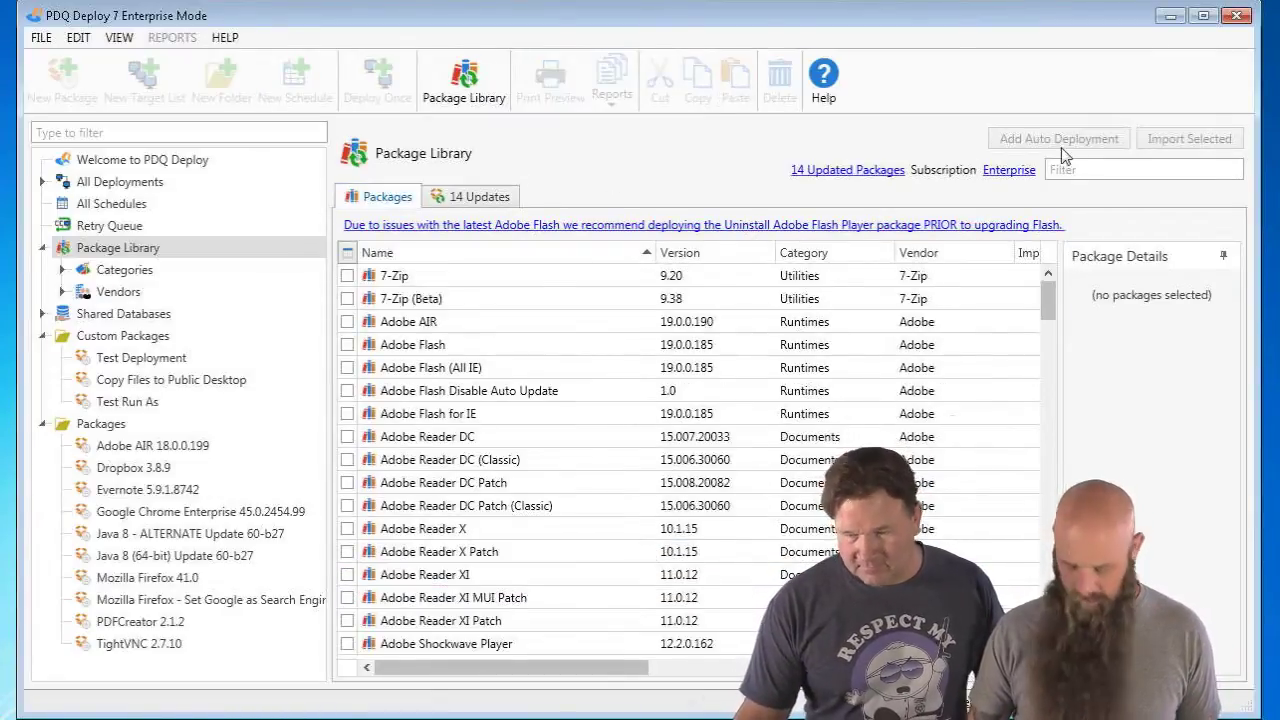
- Filter the library on 'flash', try 'windows 10' with filtering off, then filter on 'flash' again
{"action": "left_click", "coordinate": [1081, 172]}
{"action": "type", "text": "flash"}
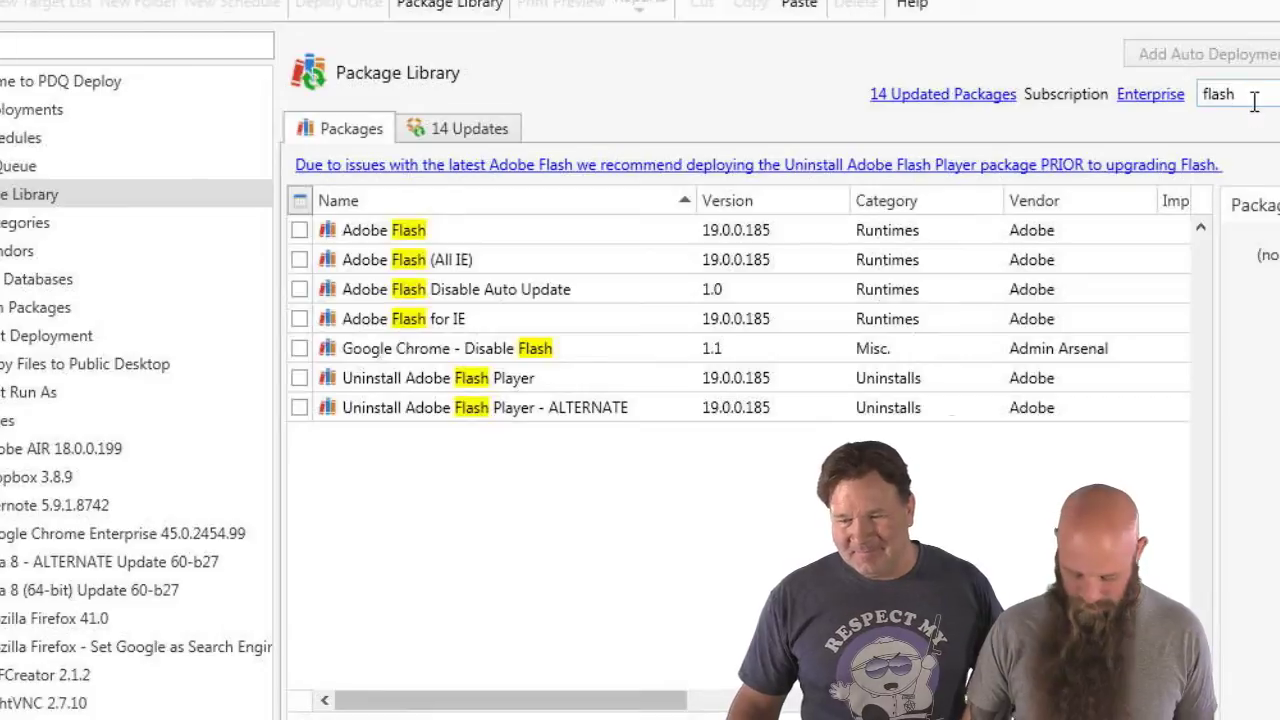
{"action": "left_click_drag", "start_coordinate": [1255, 100], "coordinate": [1190, 102]}
{"action": "type", "text": "windo"}
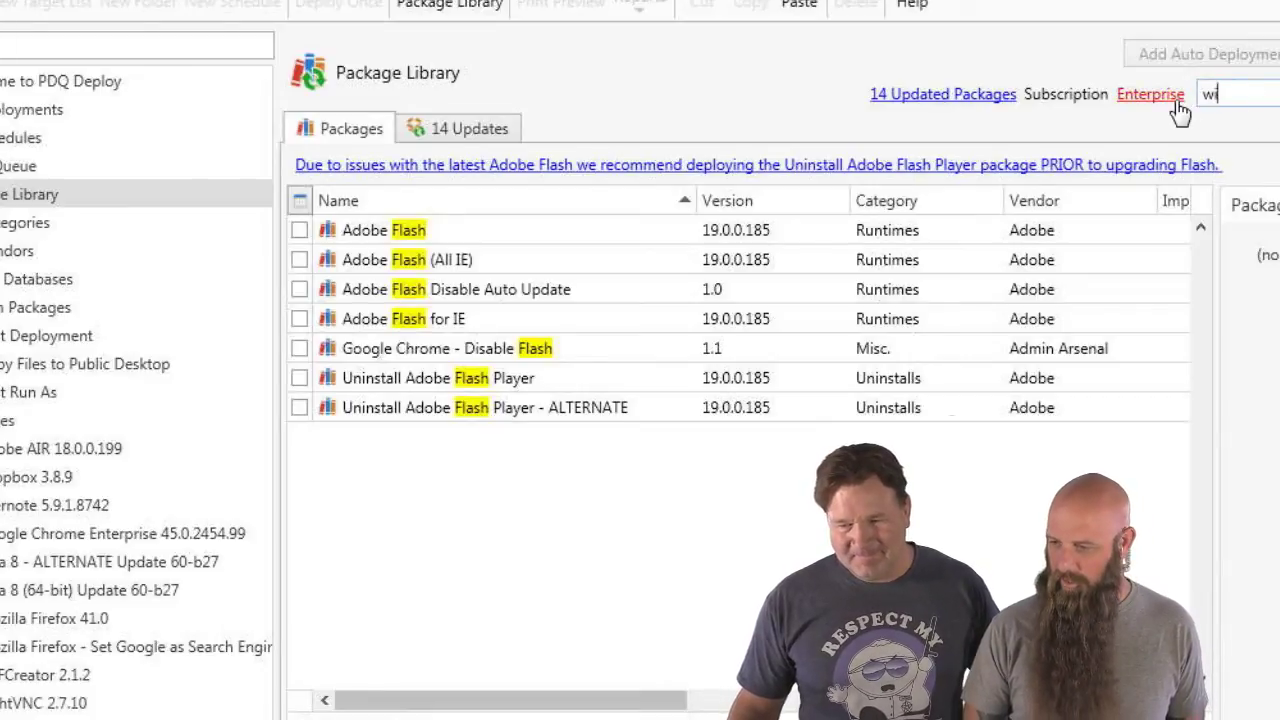
{"action": "type", "text": "ws 10"}
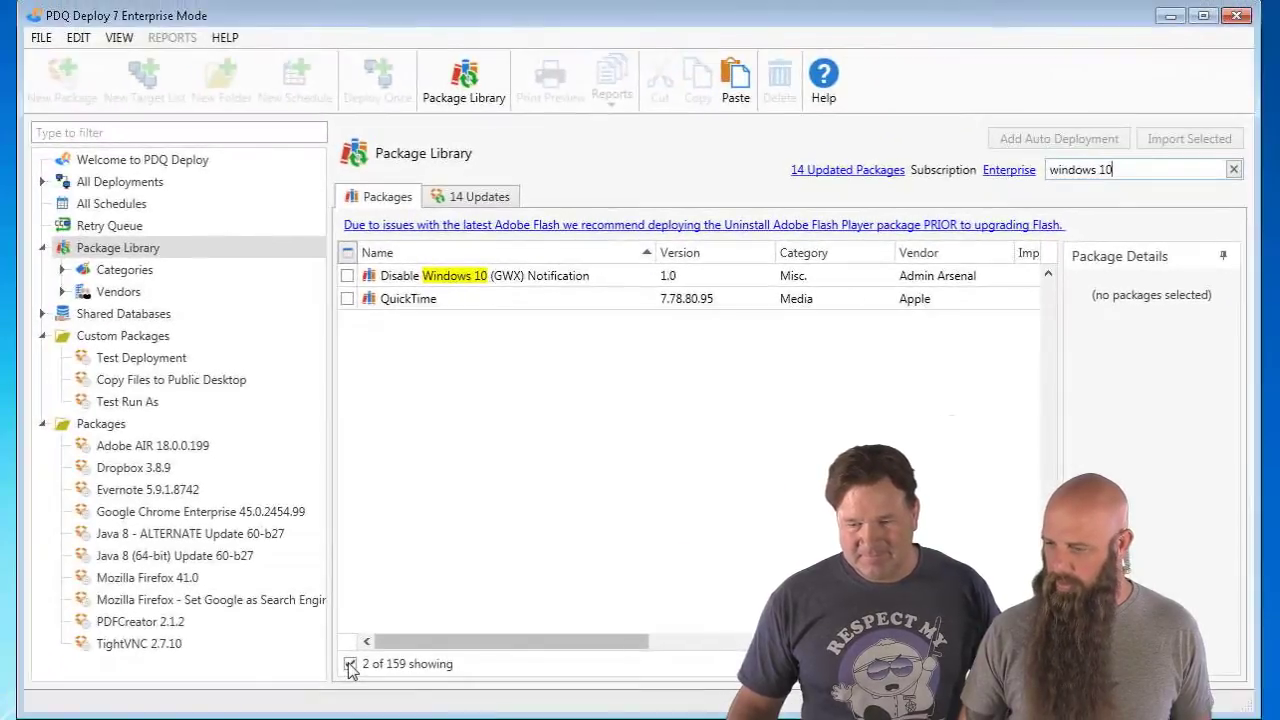
{"action": "left_click", "coordinate": [350, 664]}
{"action": "left_click_drag", "start_coordinate": [1127, 176], "coordinate": [1045, 195]}
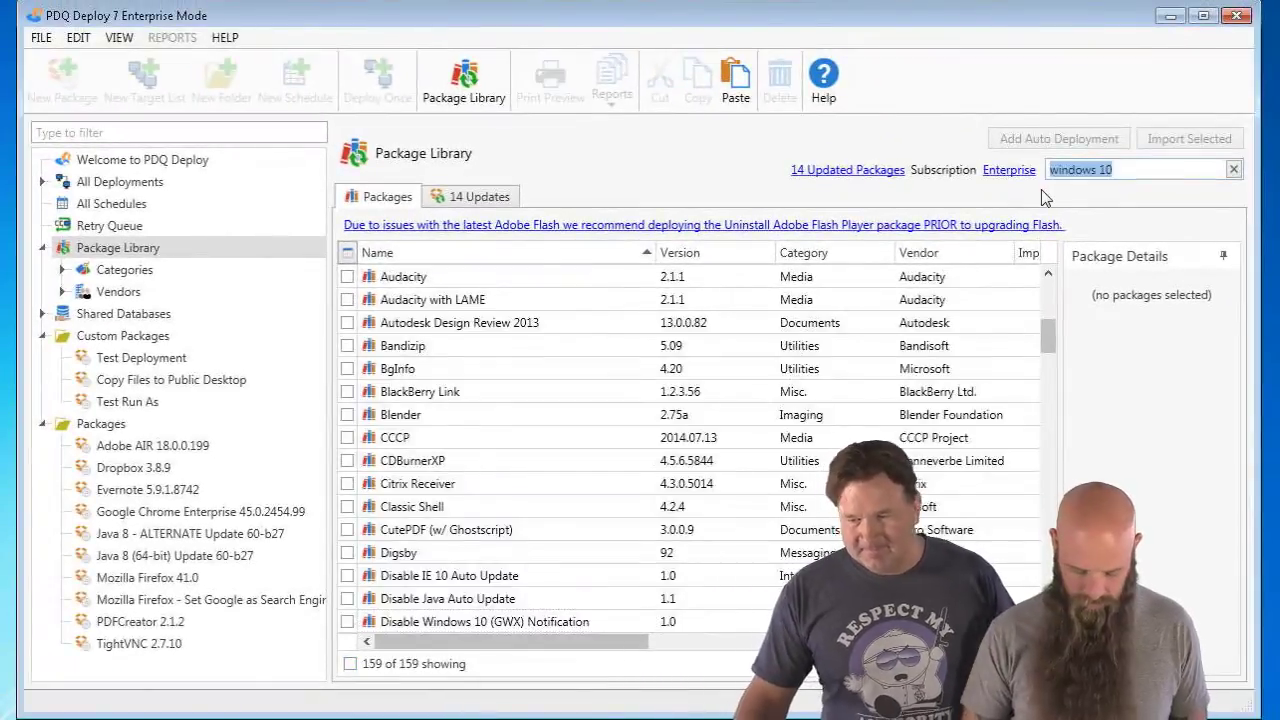
{"action": "type", "text": "flash"}
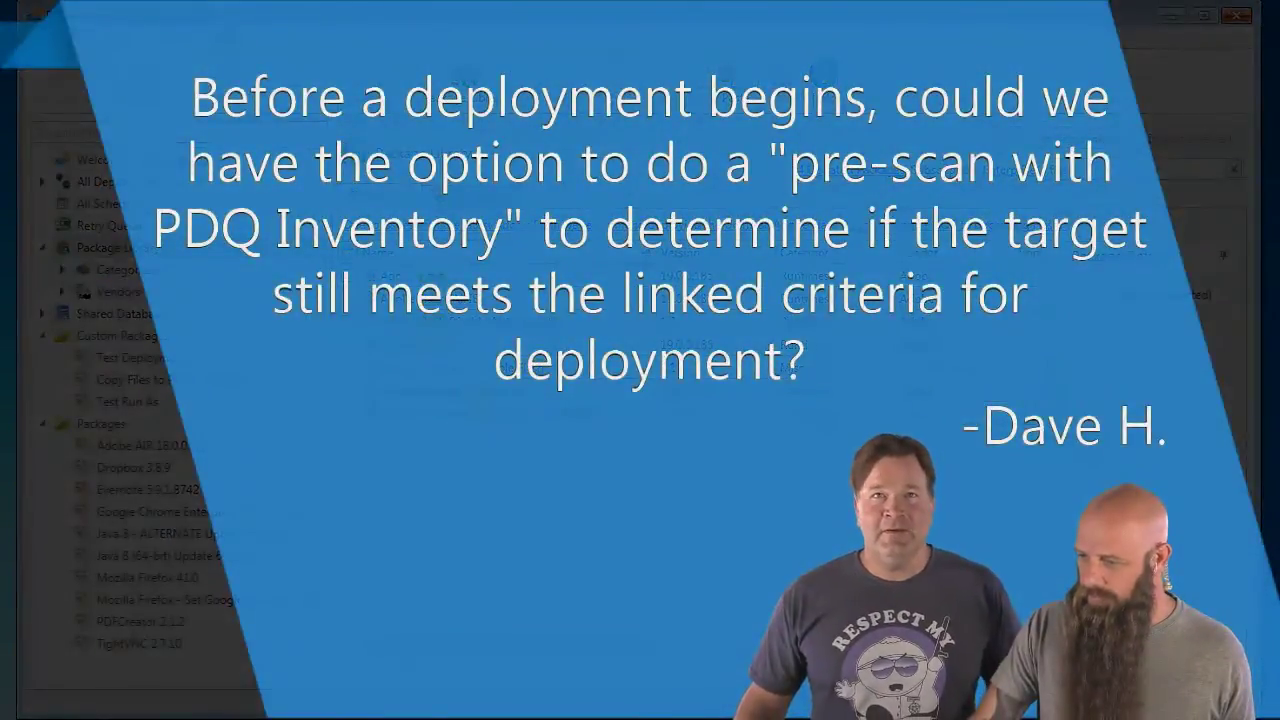
- Clear the 'flash' text from the Package Library filter box
{"action": "left_click", "coordinate": [1237, 172]}
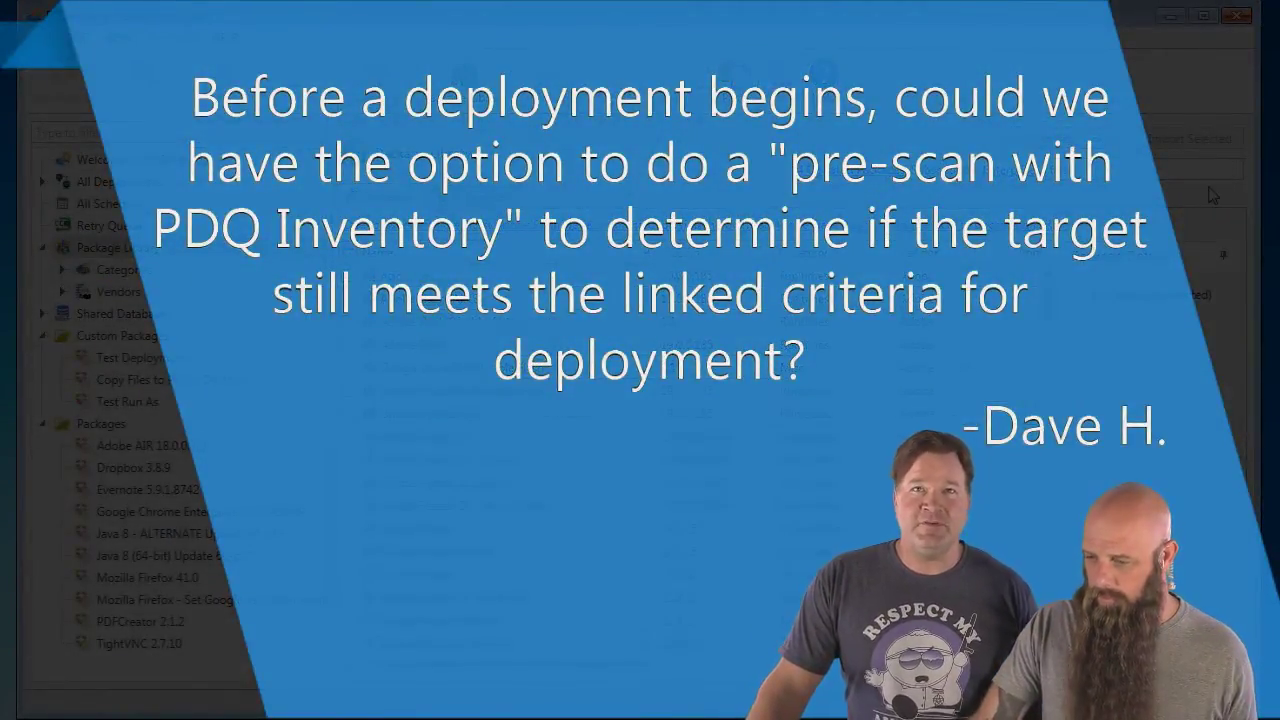
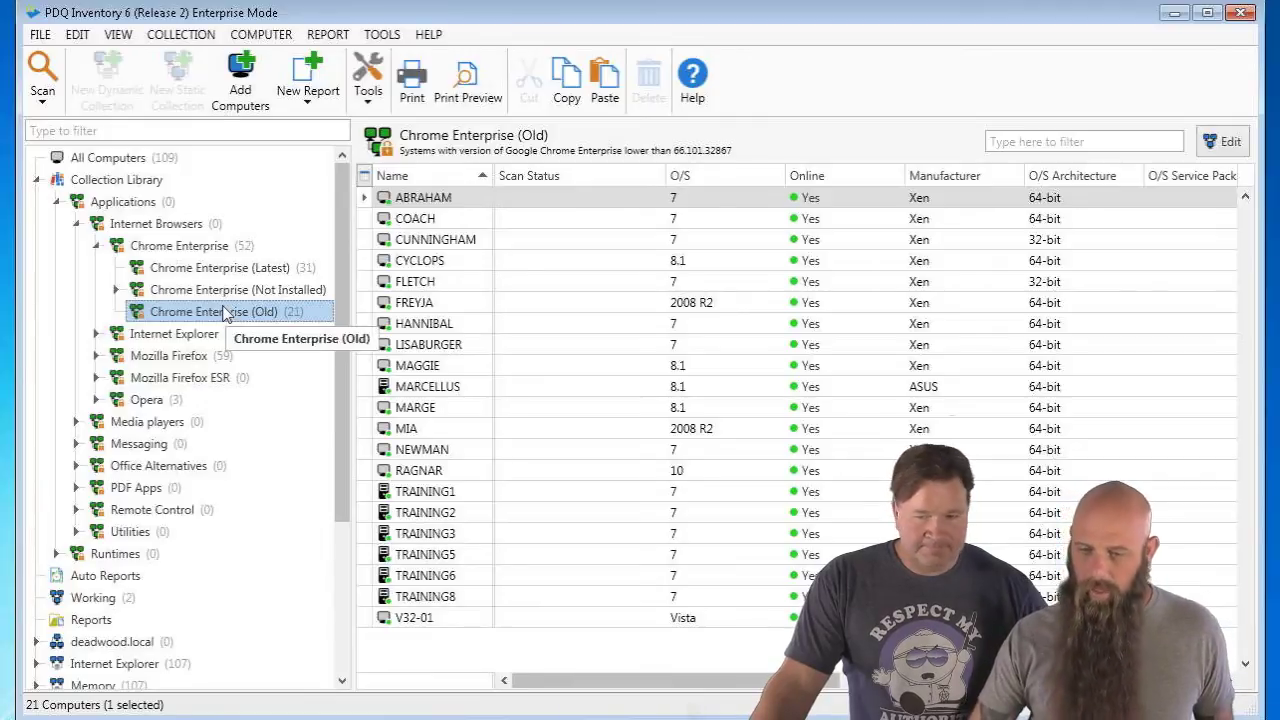
- Check the Schedule triggers of the Applications scan profile in Preferences > Scan Profiles, then close it
{"action": "left_click", "coordinate": [44, 38]}
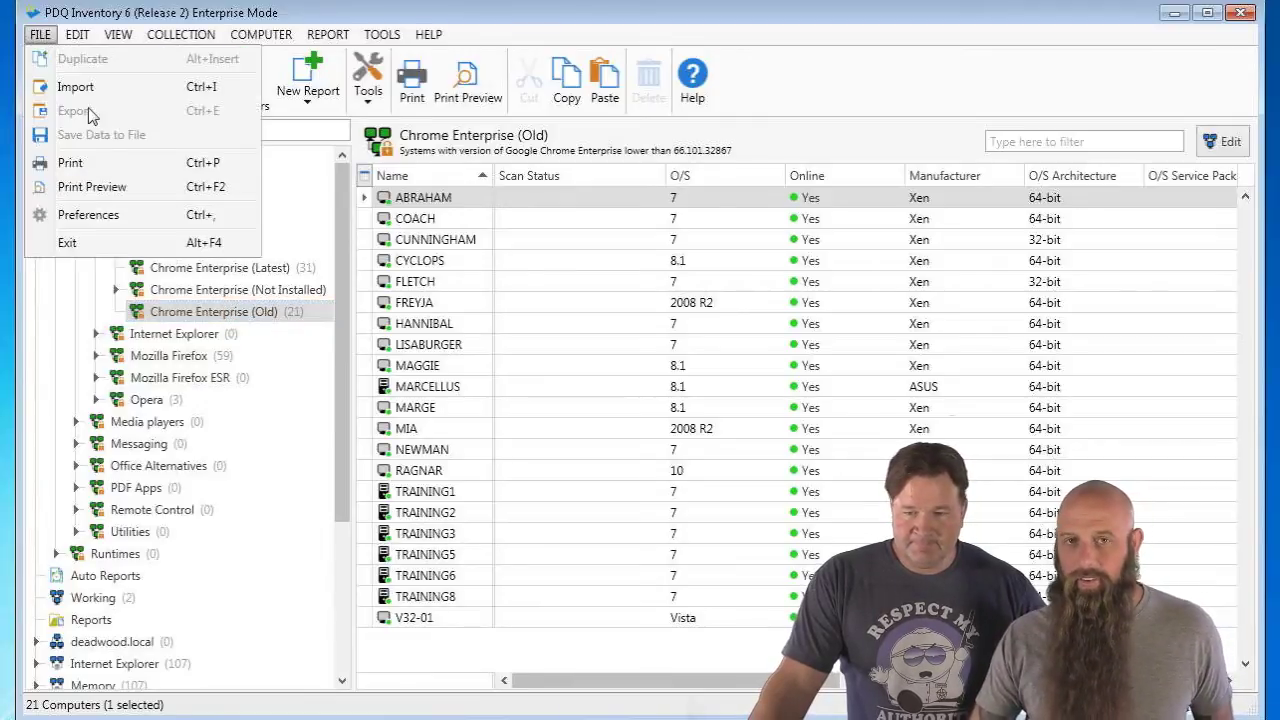
{"action": "left_click", "coordinate": [104, 215]}
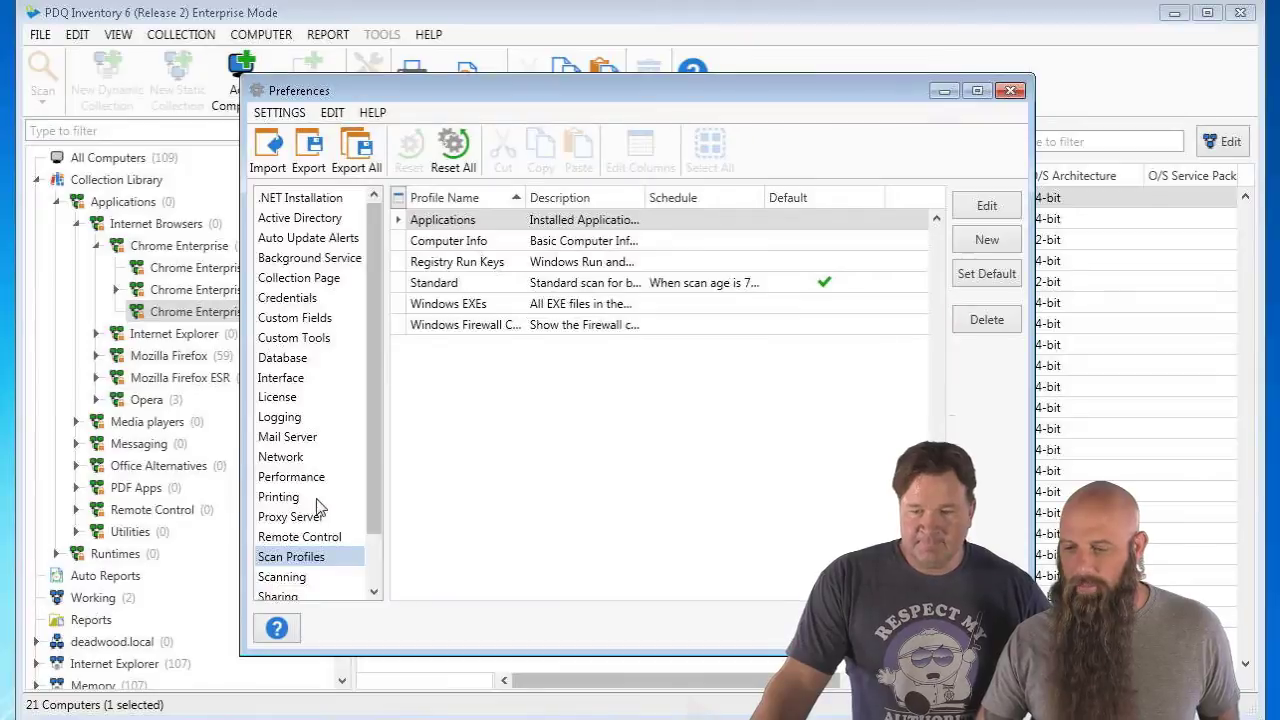
{"action": "left_click", "coordinate": [462, 226]}
{"action": "double_click", "coordinate": [462, 226]}
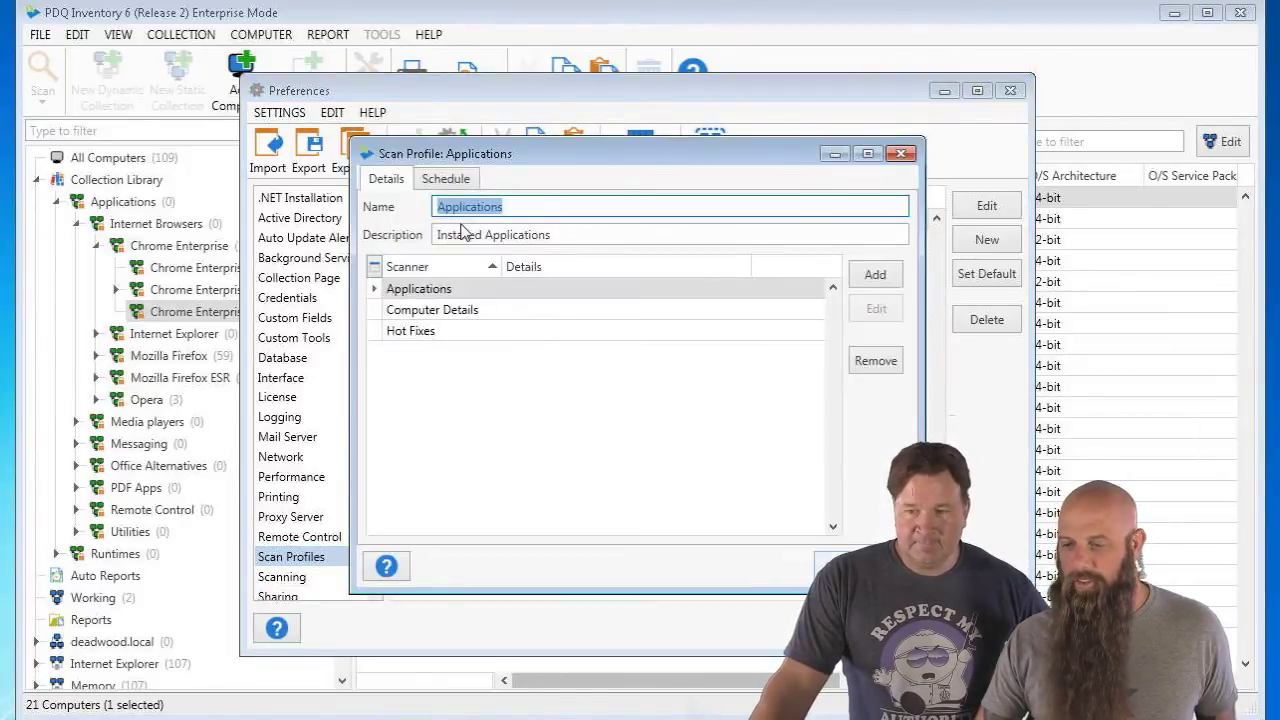
{"action": "left_click", "coordinate": [451, 182]}
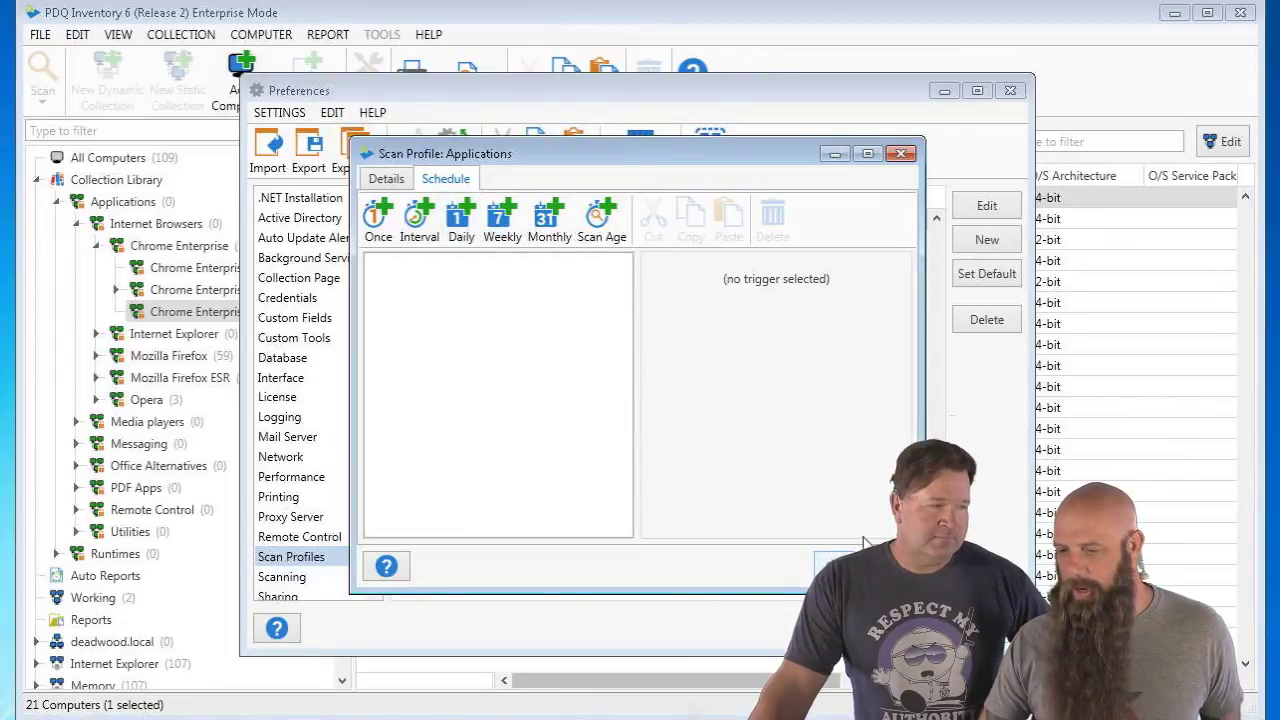
{"action": "key", "text": "Escape"}
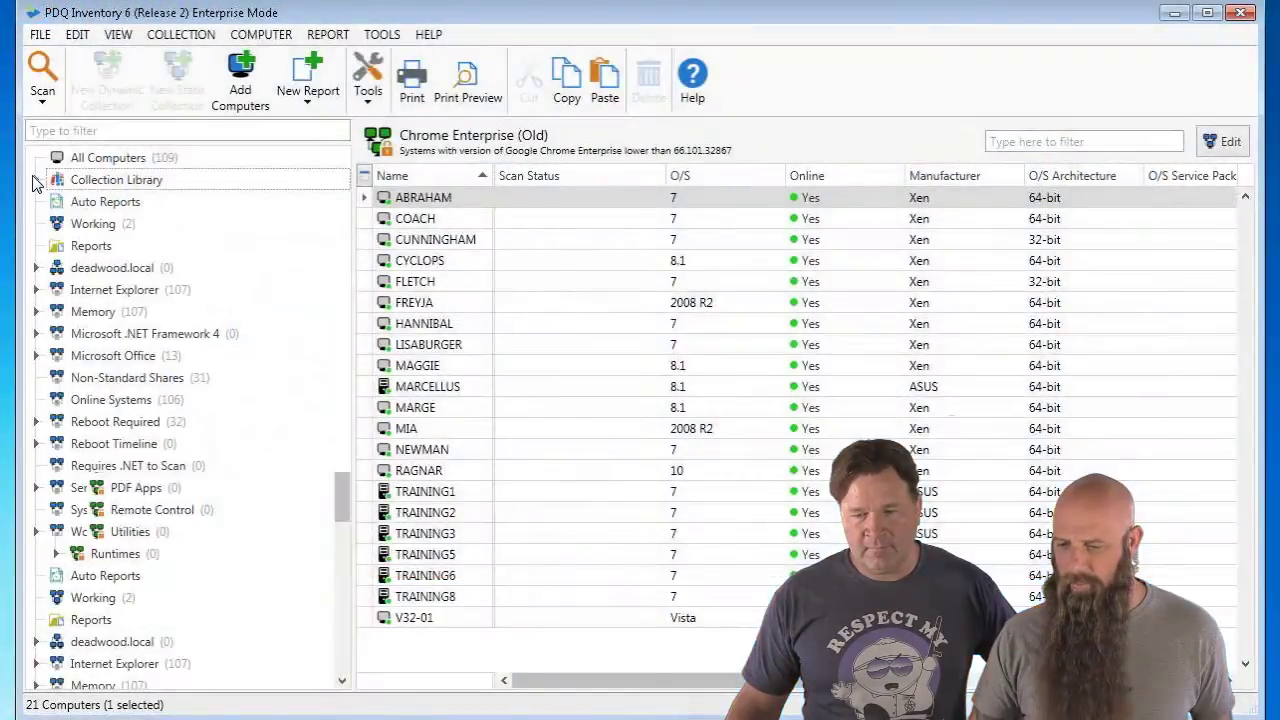
- Collapse the Collection Library tree and minimize PDQ Inventory to reveal PDQ Deploy
{"action": "left_click", "coordinate": [36, 183]}
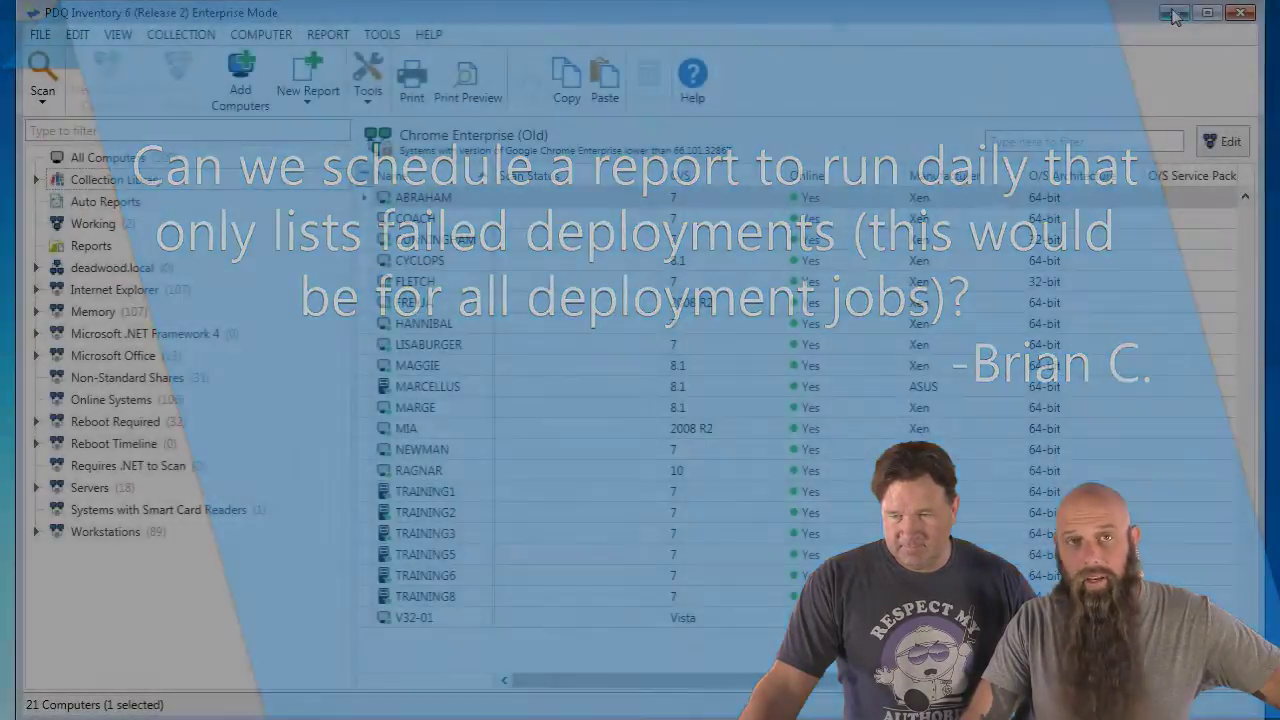
{"action": "left_click", "coordinate": [1174, 14]}
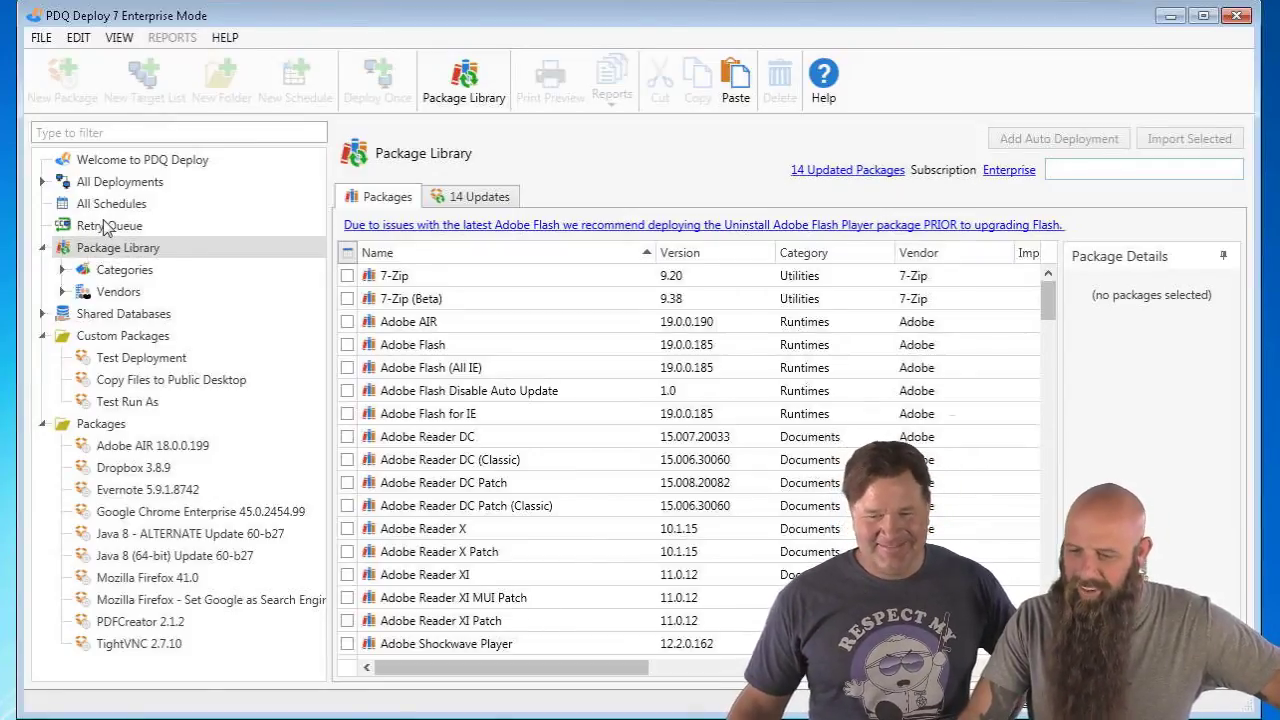
- Run the Deployment Details > Full Details report on All Deployments
{"action": "left_click", "coordinate": [114, 186]}
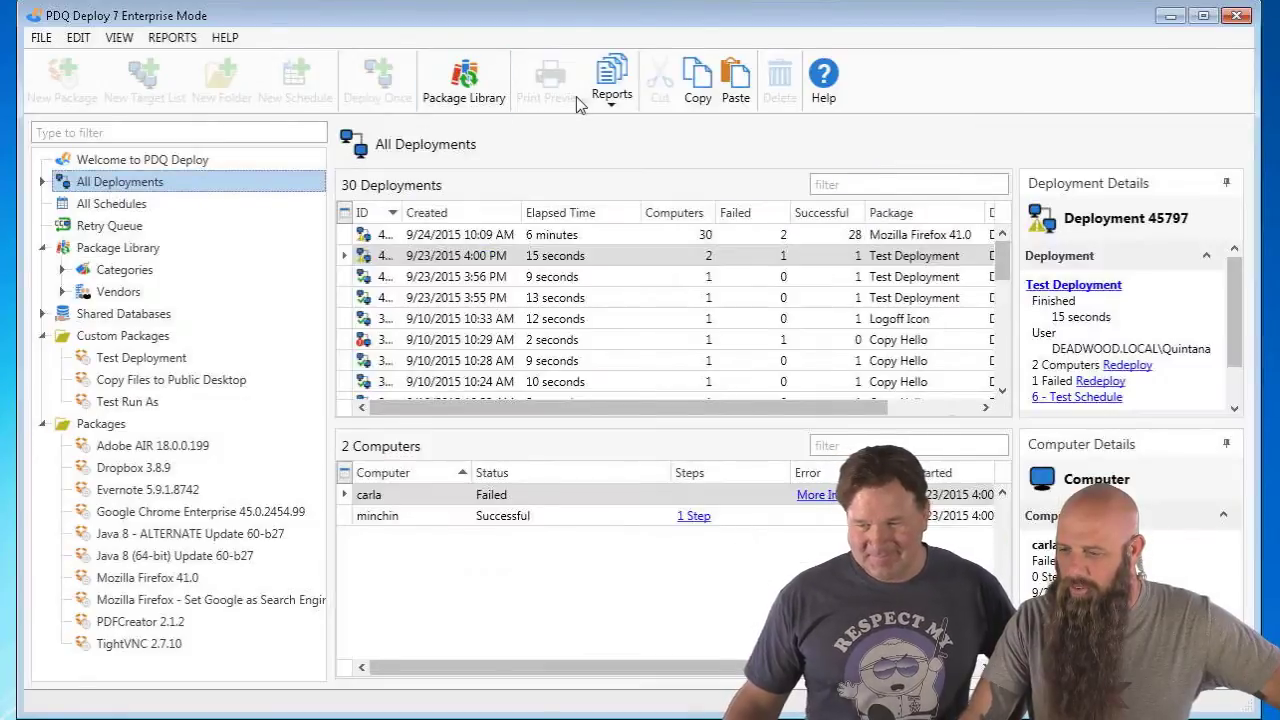
{"action": "left_click", "coordinate": [612, 82]}
{"action": "mouse_move", "coordinate": [648, 138]}
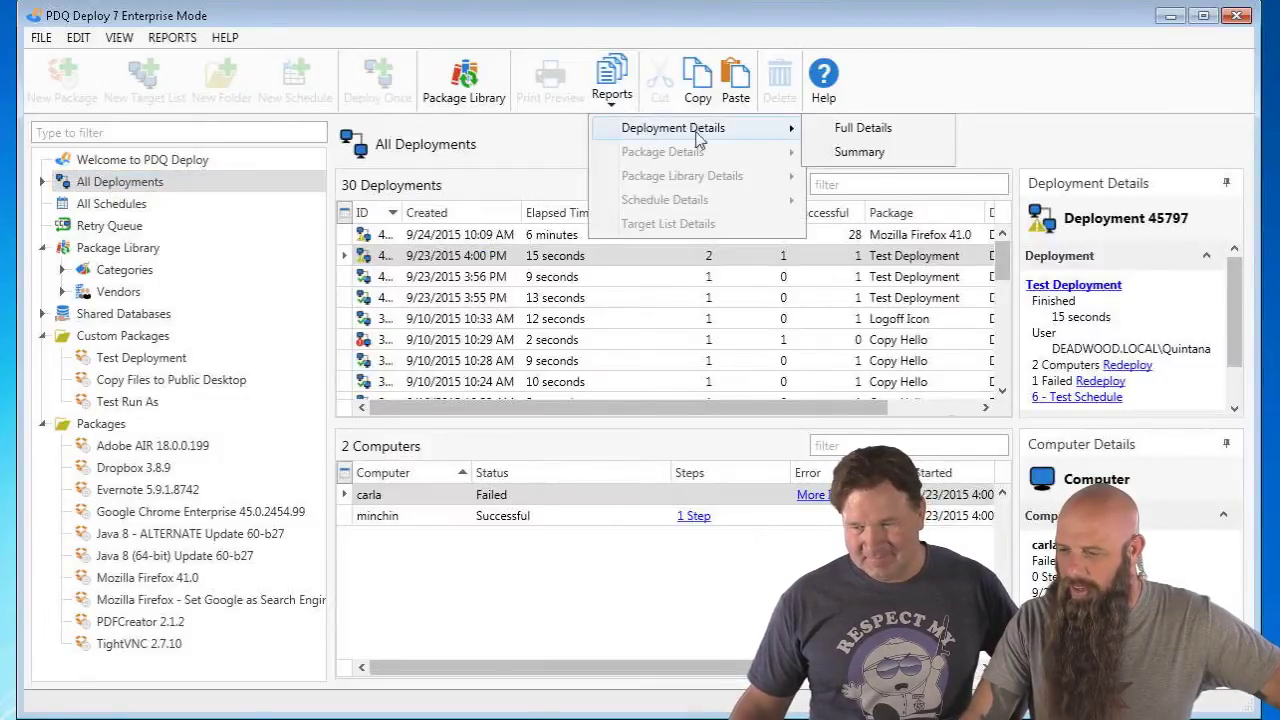
{"action": "left_click", "coordinate": [855, 138]}
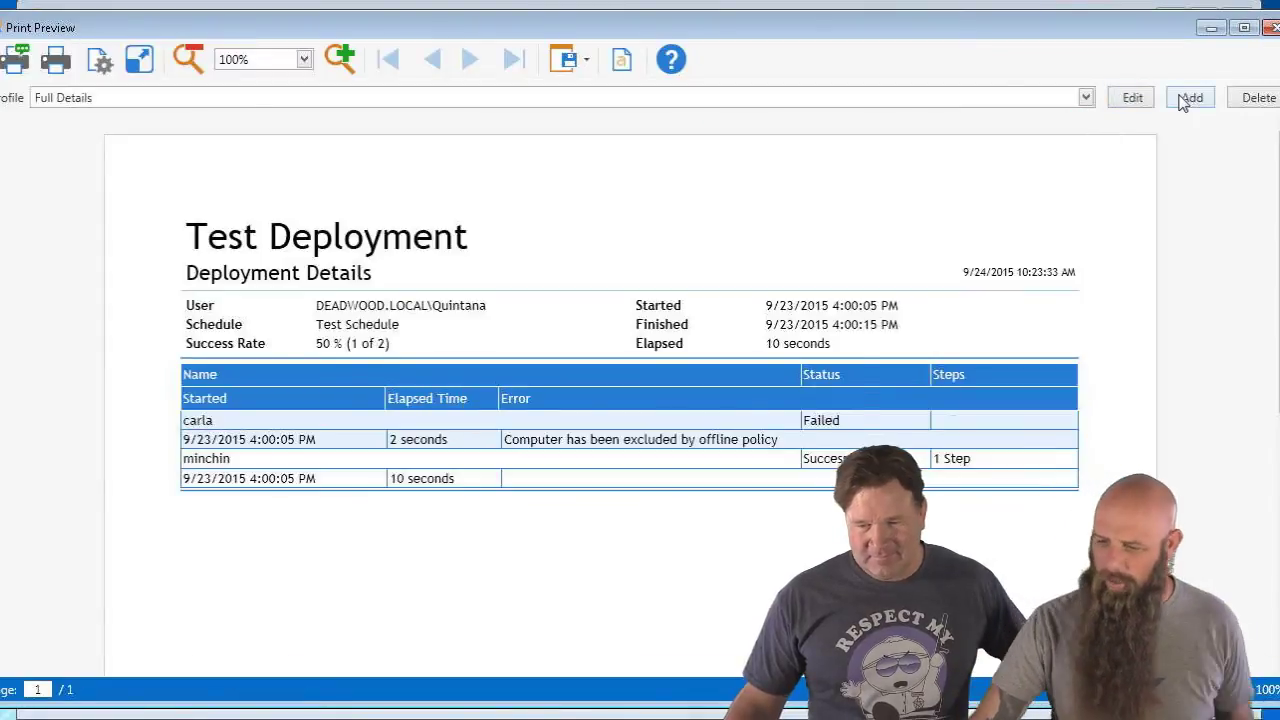
- Add a report profile filtered to Show Failed, save it, and close the preview
{"action": "left_click", "coordinate": [1188, 99]}
{"action": "left_click", "coordinate": [550, 327]}
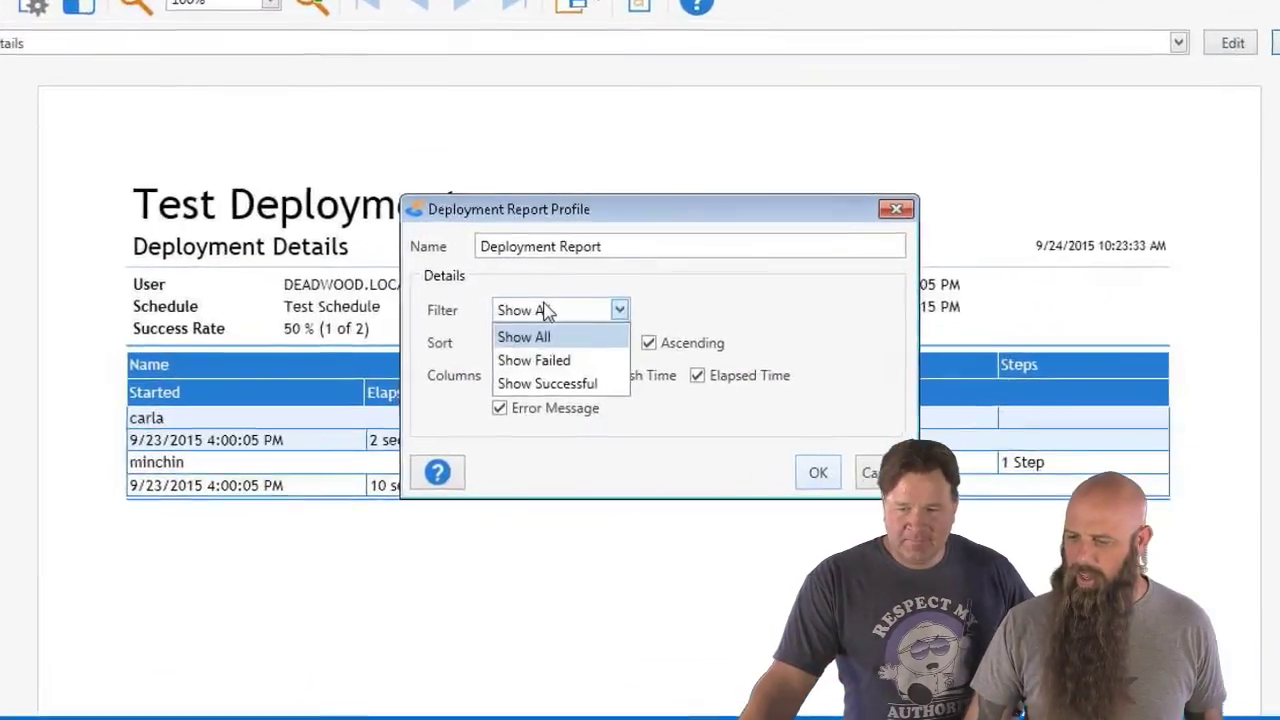
{"action": "left_click", "coordinate": [543, 369]}
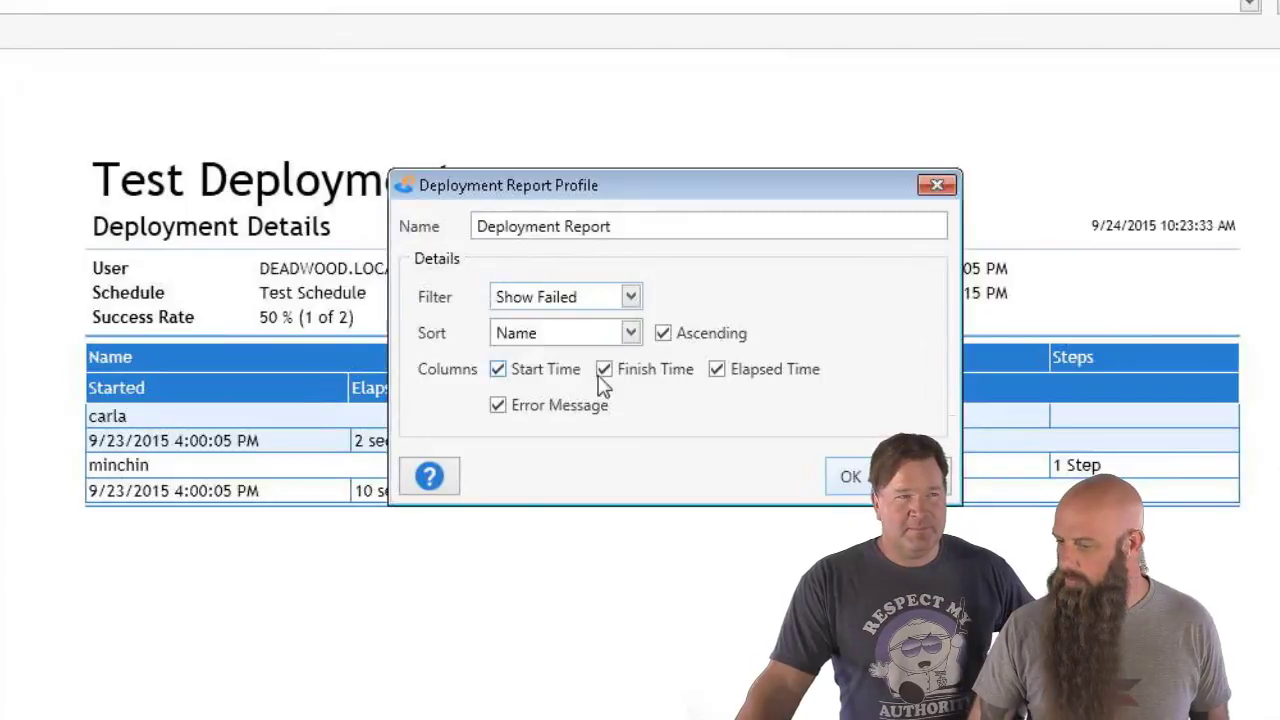
{"action": "left_click", "coordinate": [846, 486]}
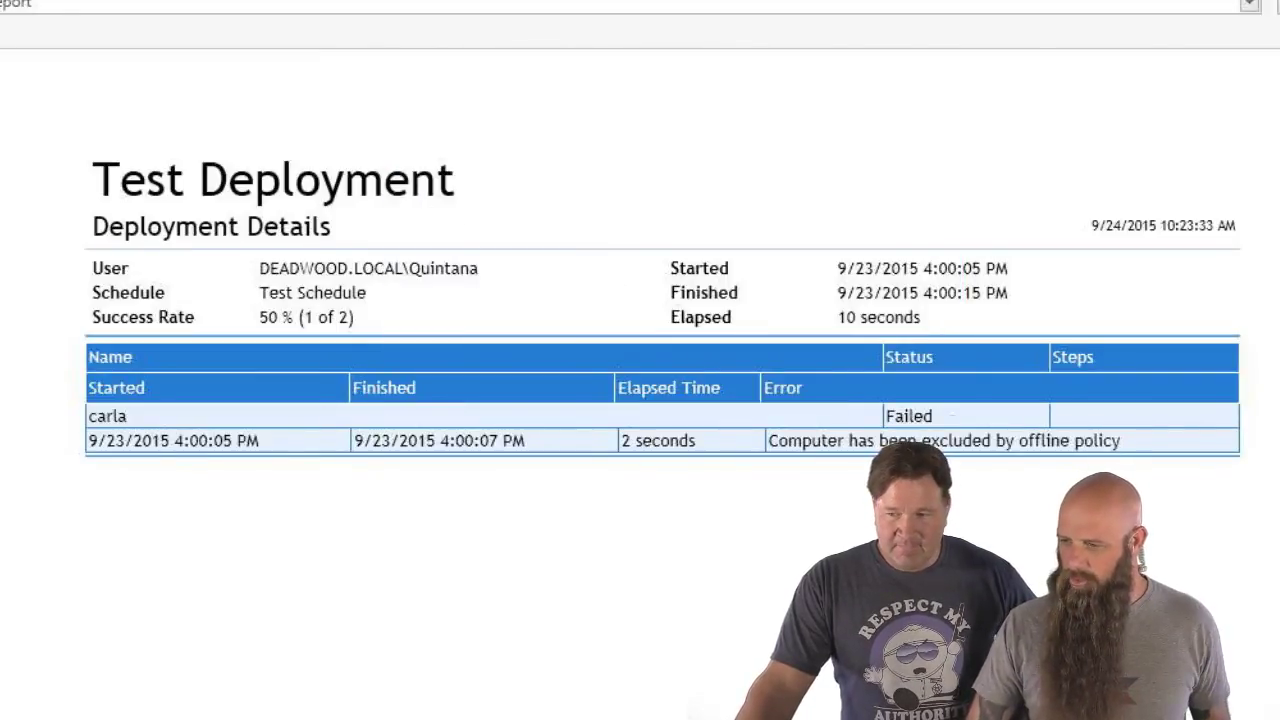
{"action": "left_click", "coordinate": [1216, 1]}
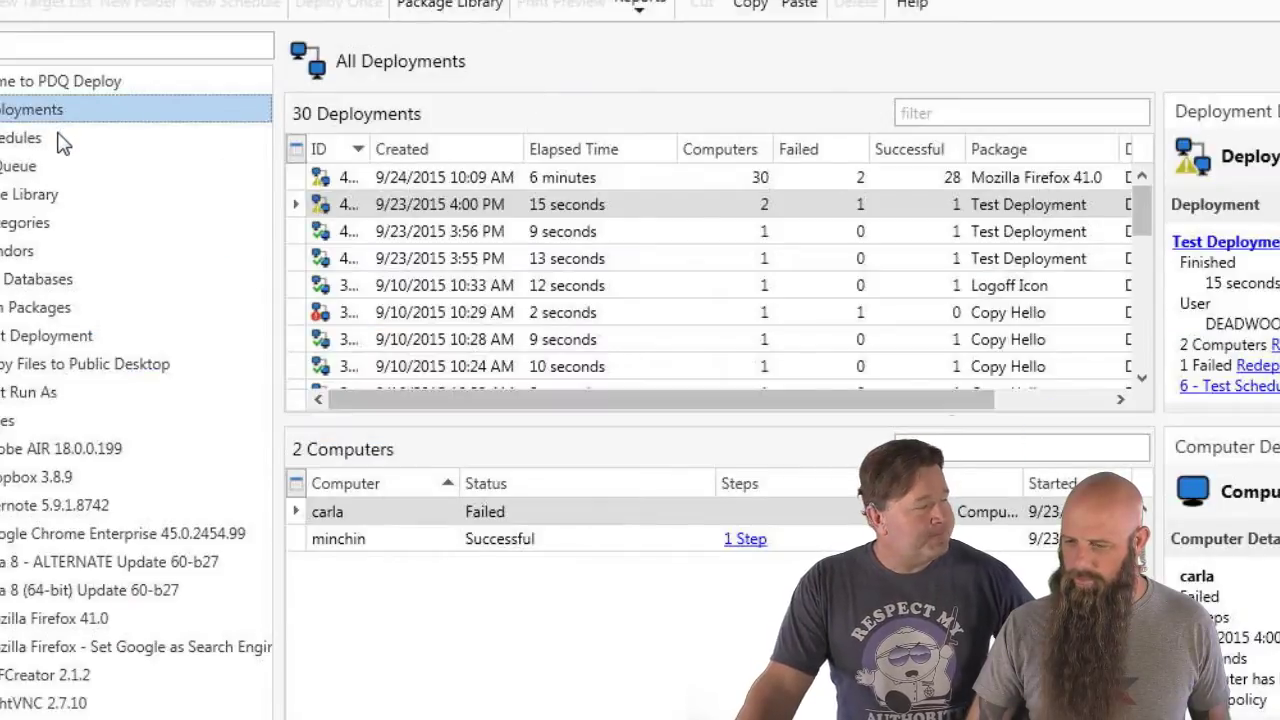
{"action": "left_click", "coordinate": [347, 181]}
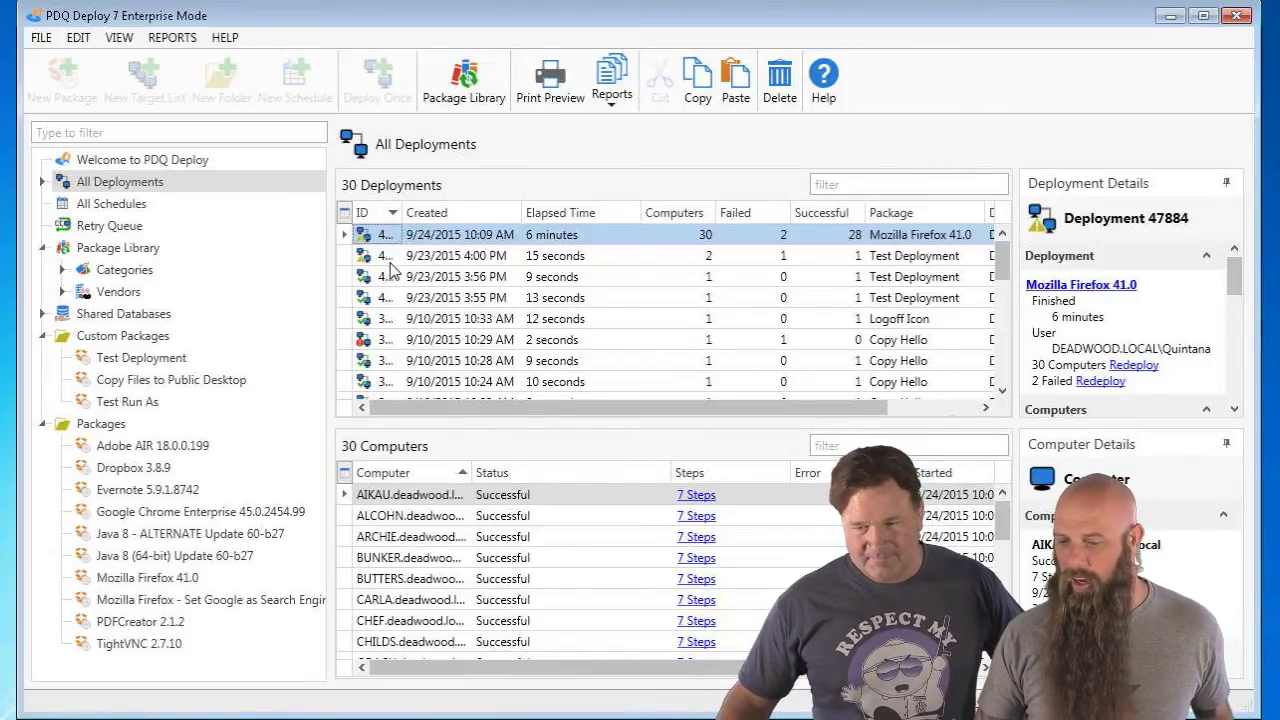
{"action": "left_click", "coordinate": [406, 241]}
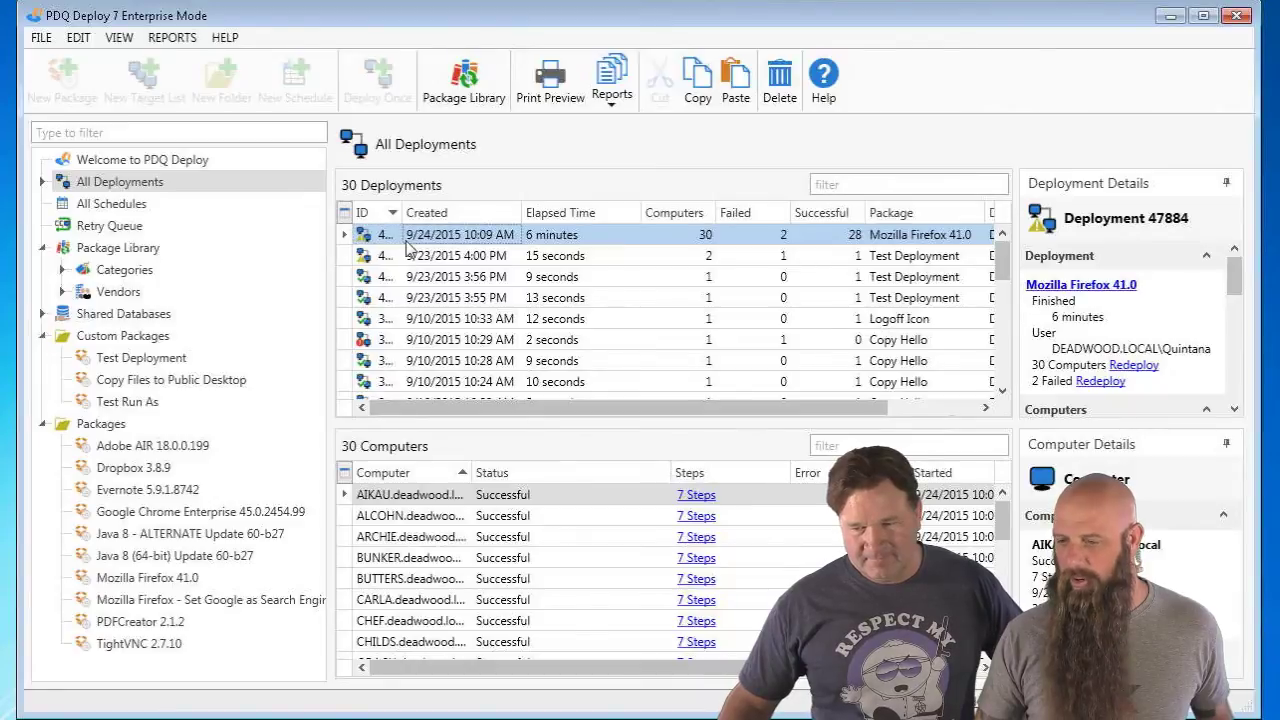
{"action": "left_click", "coordinate": [548, 76]}
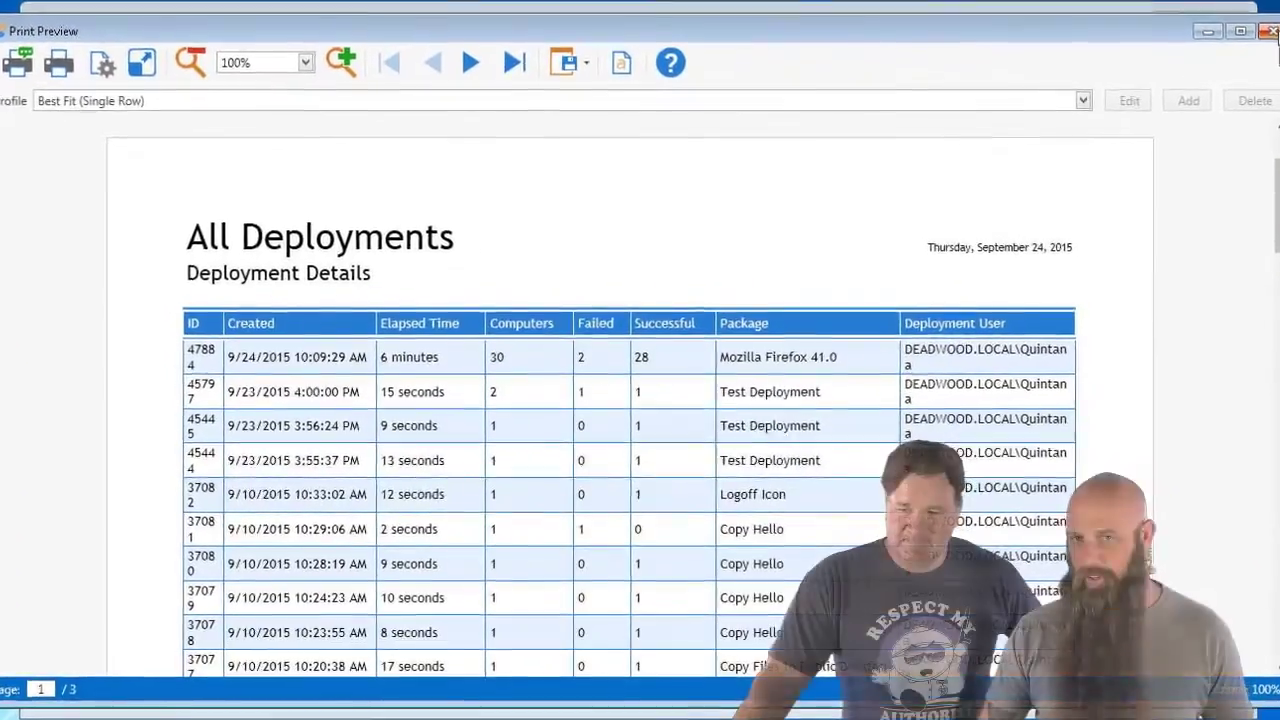
{"action": "left_click", "coordinate": [1240, 64]}
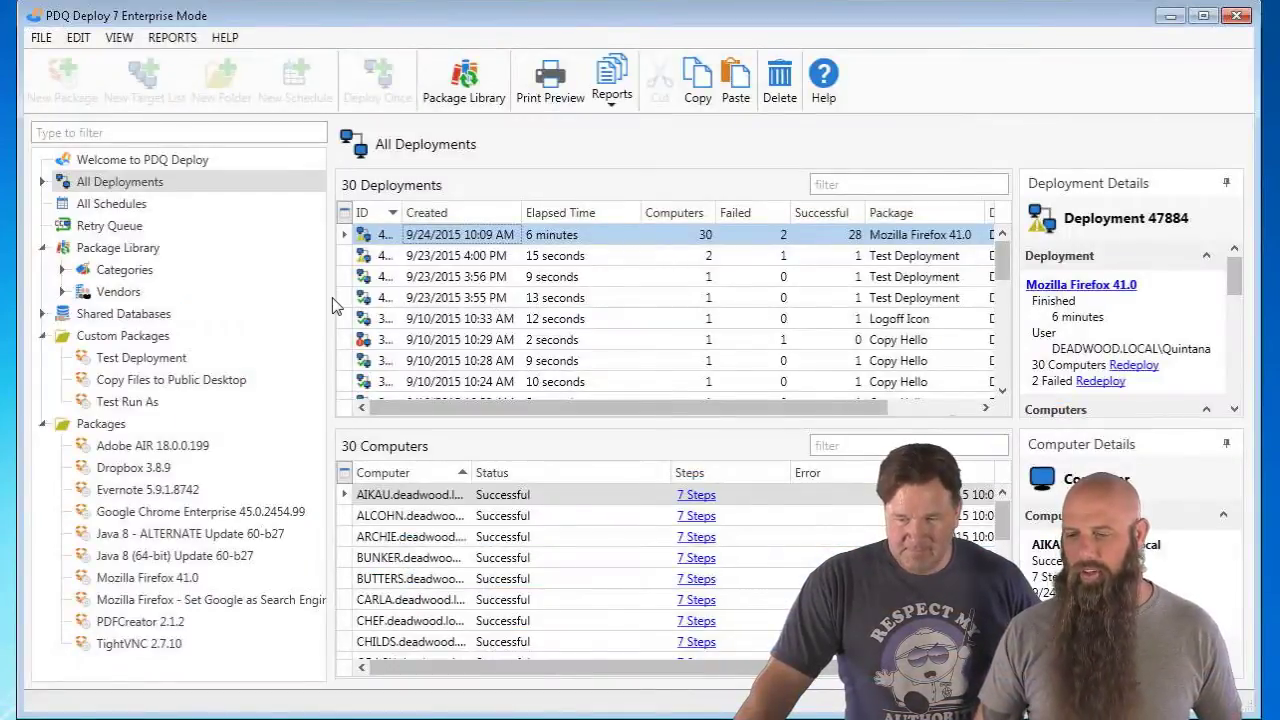